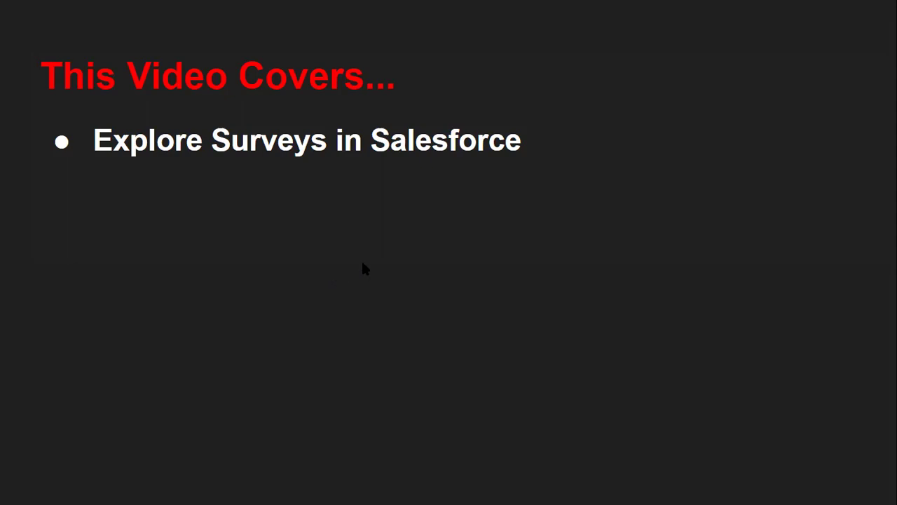
Step: Switch from the PowerPoint agenda slide to the Chrome browser window
key(alt+Tab)
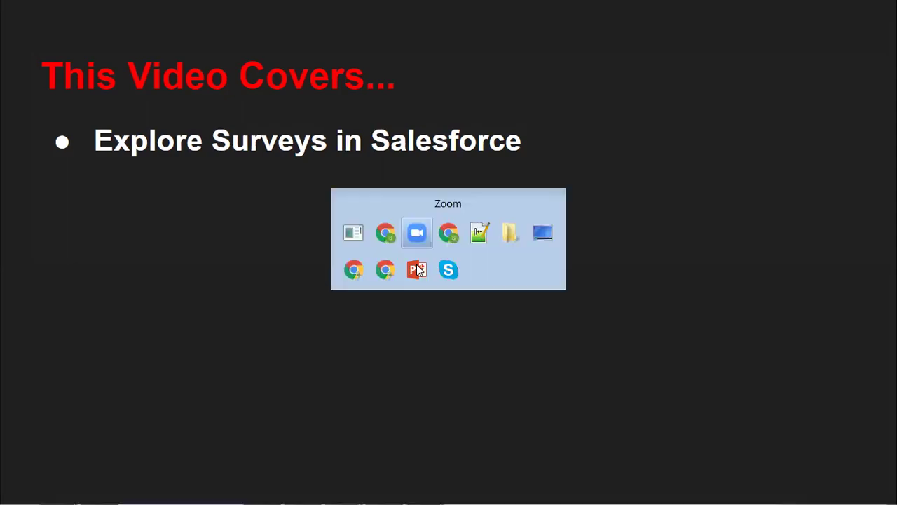
key(alt+Tab)
Step: From Setup Home, search Quick Find for 'survey' and open Survey Settings
click(258, 11)
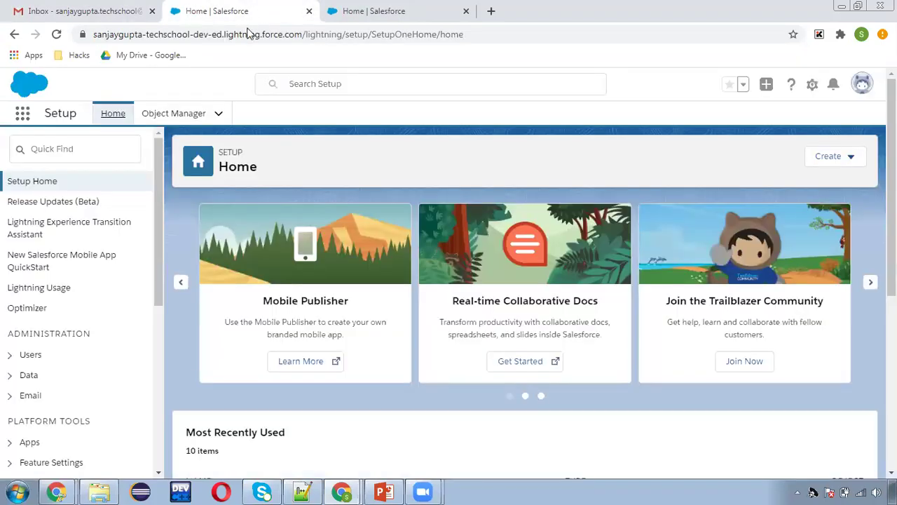
click(80, 149)
text(survey)
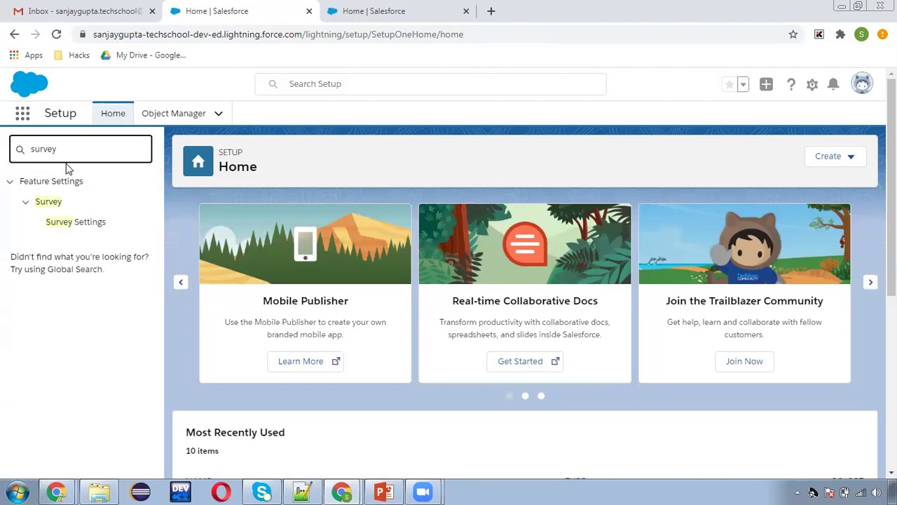
click(71, 226)
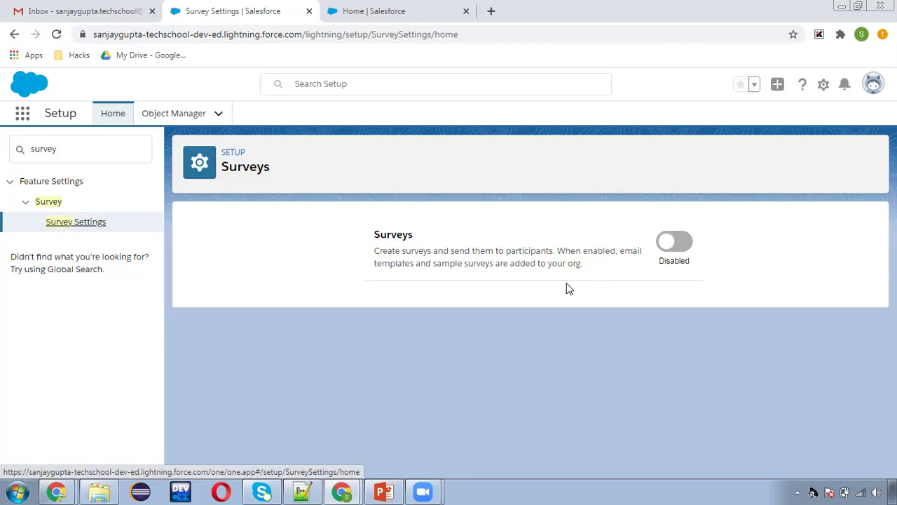
Step: Enable Surveys and Survey Owners Can Manage Responses, with default community None
click(666, 241)
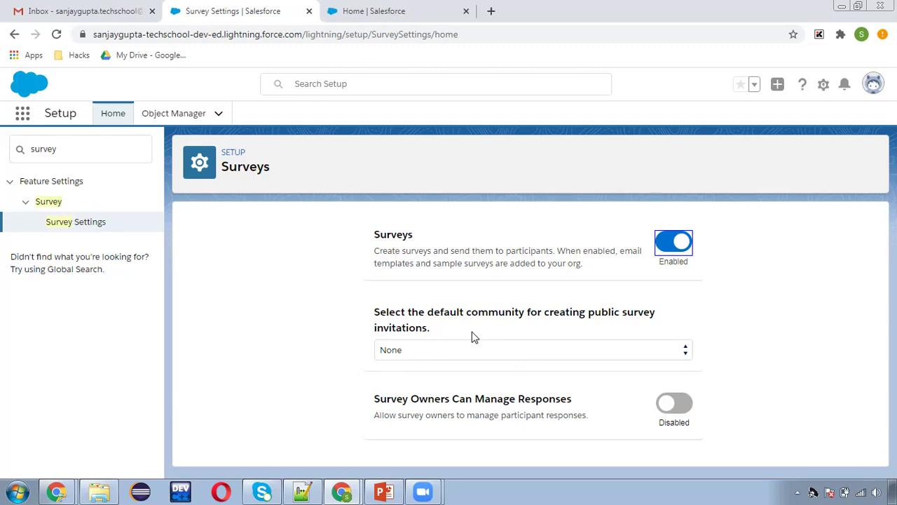
click(461, 350)
click(463, 367)
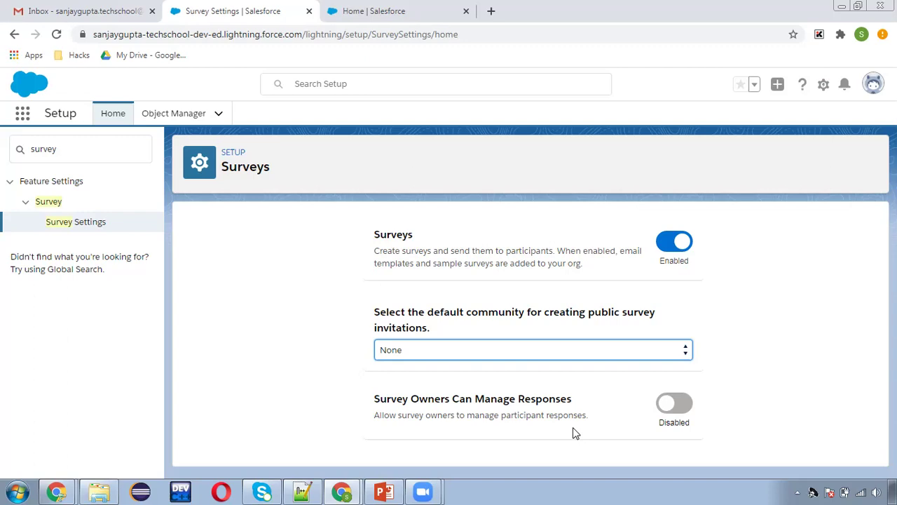
click(675, 408)
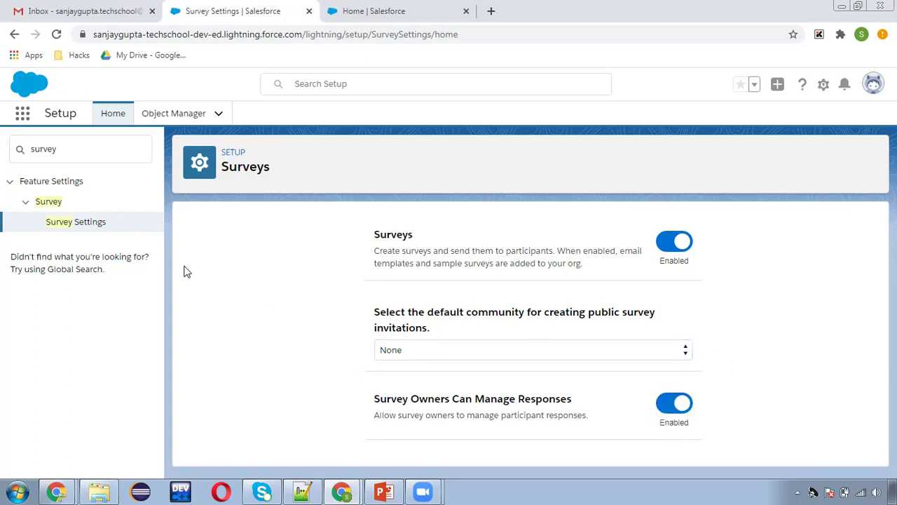
Step: Search 'survey' in the App Launcher and open the Surveys item
click(23, 116)
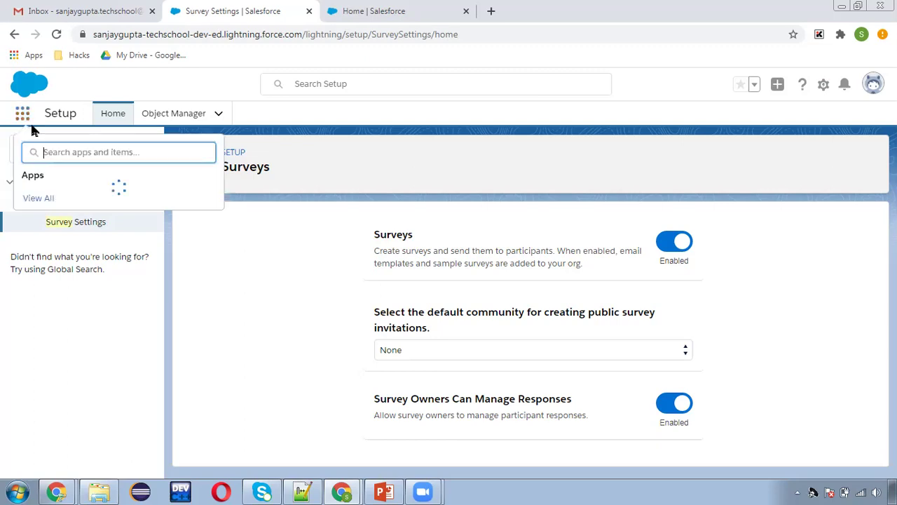
text(sur)
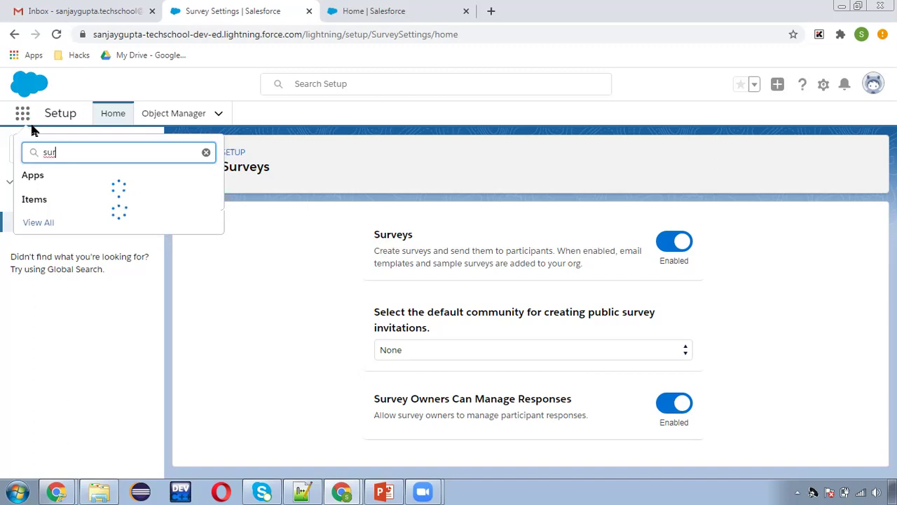
text(vey)
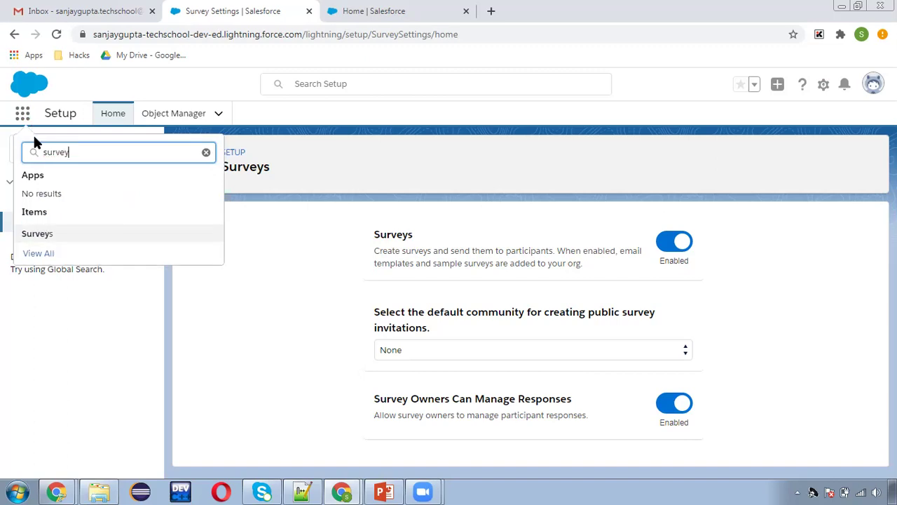
click(40, 236)
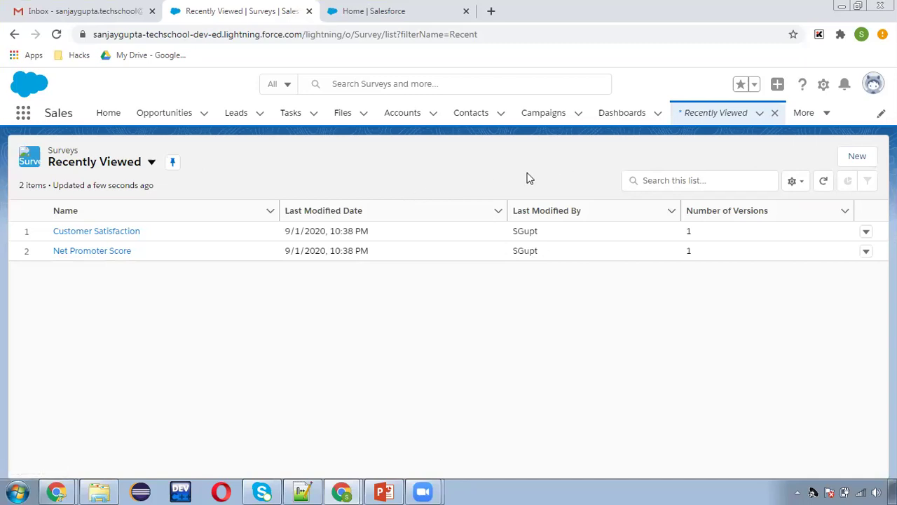
Step: Create a new survey named 'Demo Survey' in Survey Builder
click(859, 157)
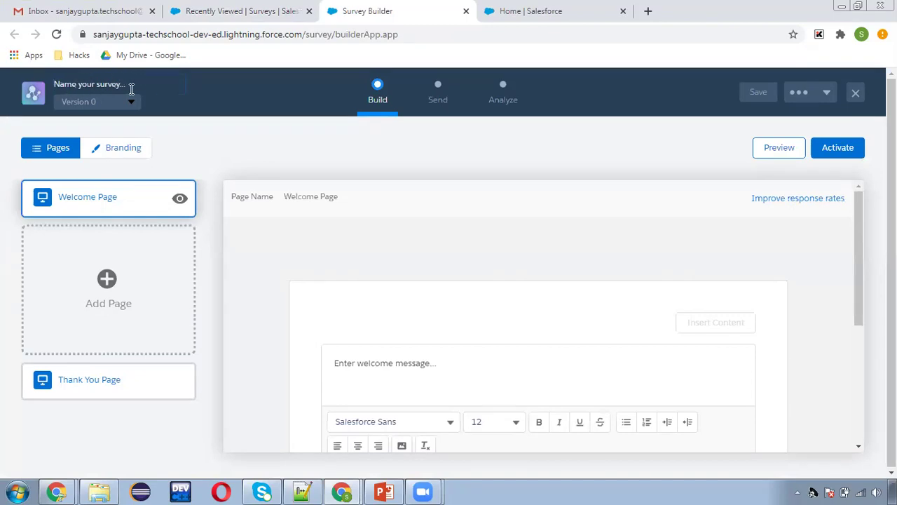
text(Demo Survey)
key(Return)
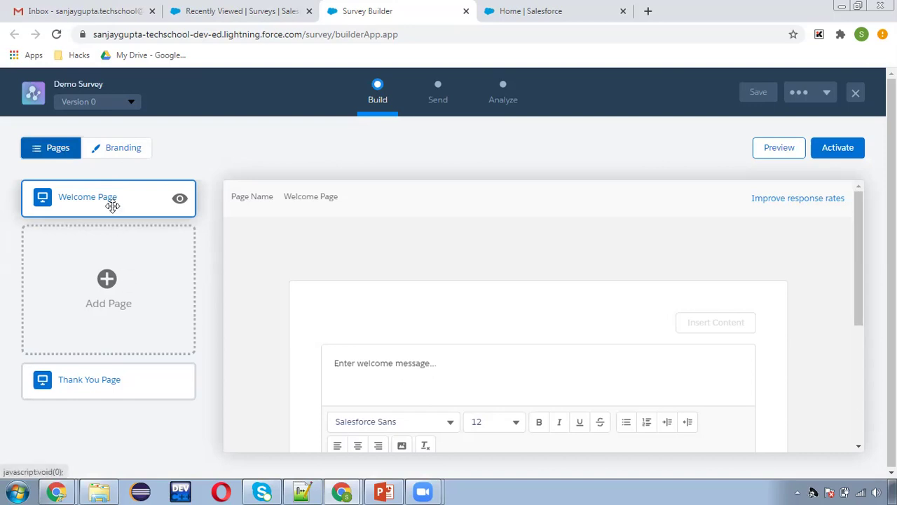
click(123, 156)
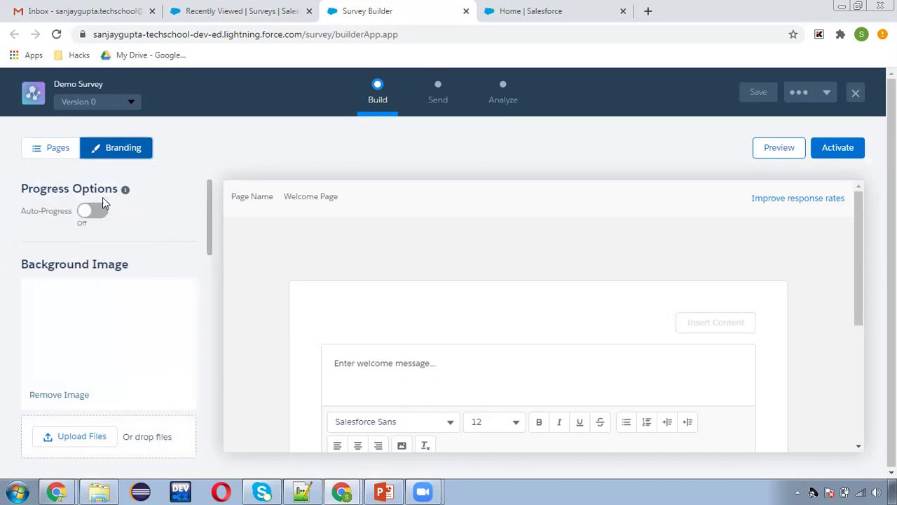
Step: Scroll through the default branding settings, like #F2F2F2 background and #006dd5 buttons
mouse_move(127, 200)
scroll(137, 228, down, 1)
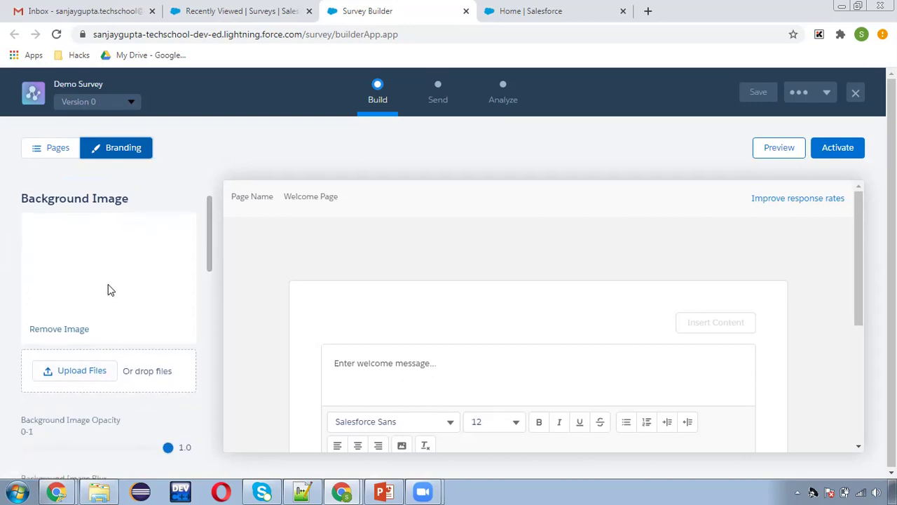
scroll(136, 309, down, 2)
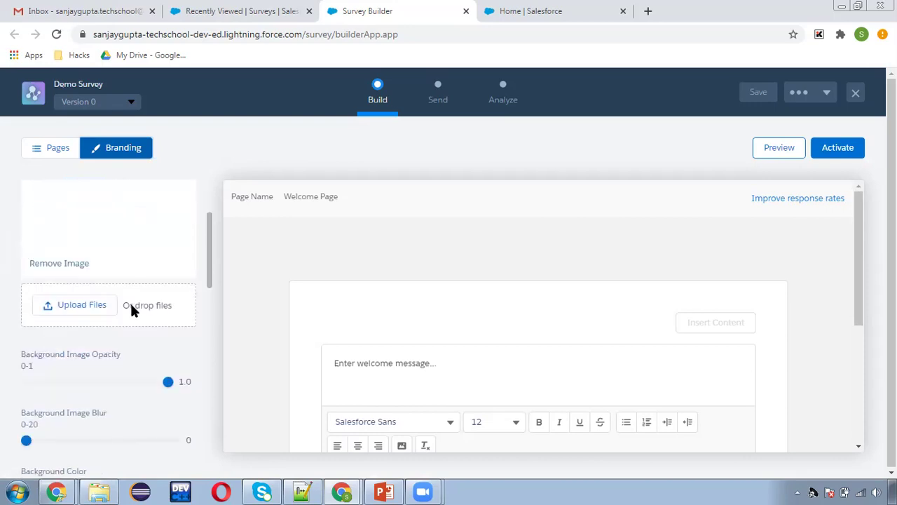
scroll(91, 307, down, 1)
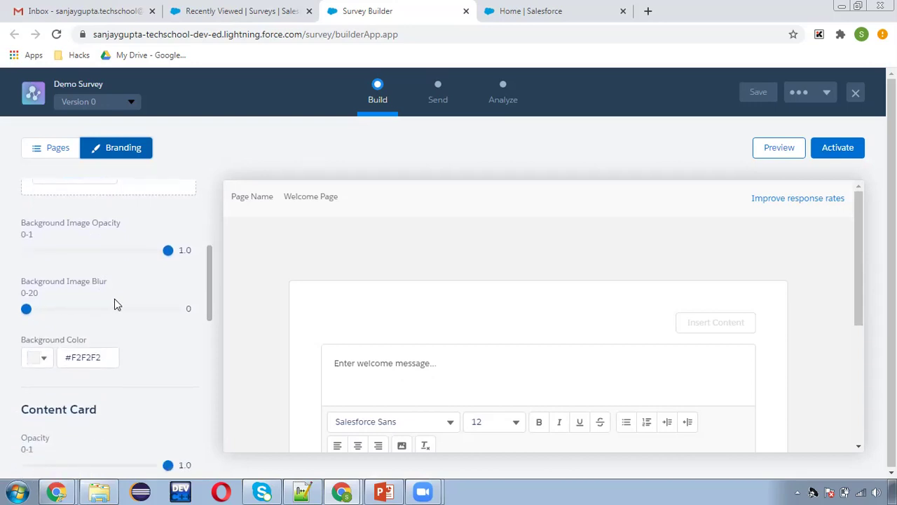
scroll(115, 306, down, 1)
scroll(91, 328, down, 1)
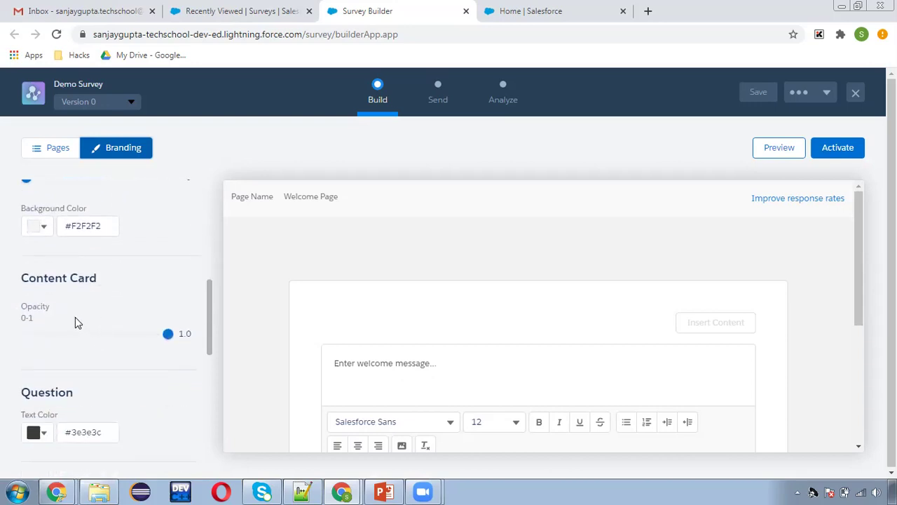
scroll(91, 360, down, 1)
scroll(84, 354, down, 2)
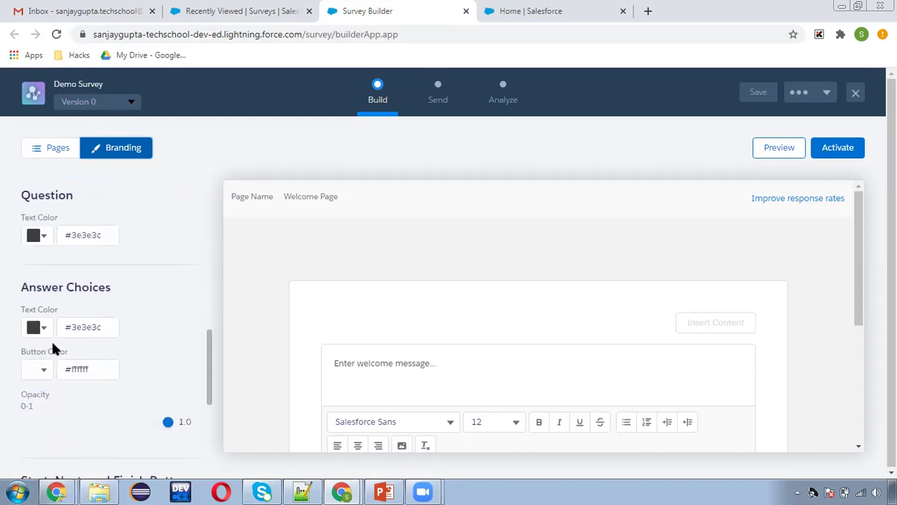
scroll(93, 364, down, 1)
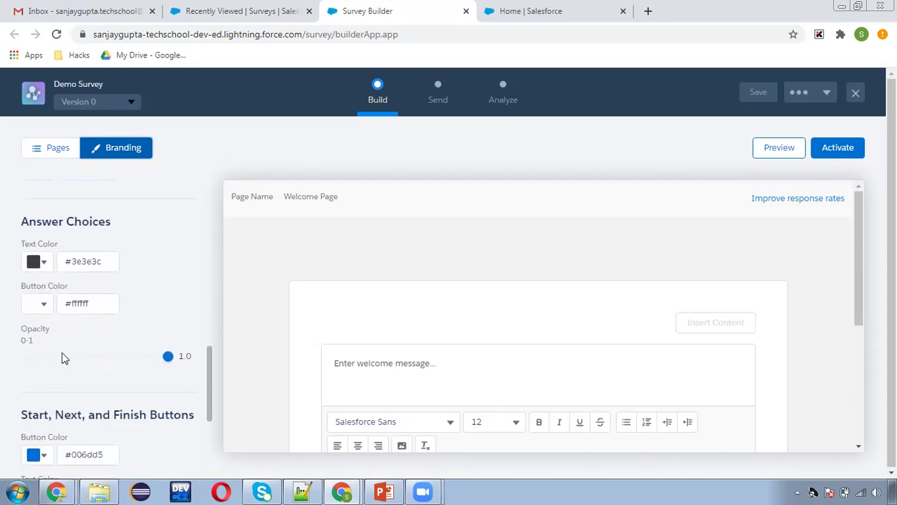
scroll(66, 357, down, 2)
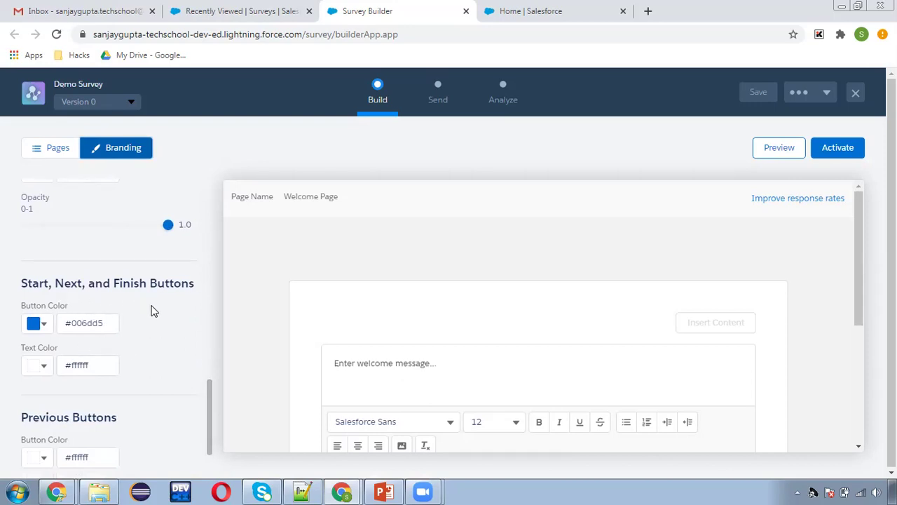
scroll(105, 308, down, 1)
scroll(138, 319, down, 1)
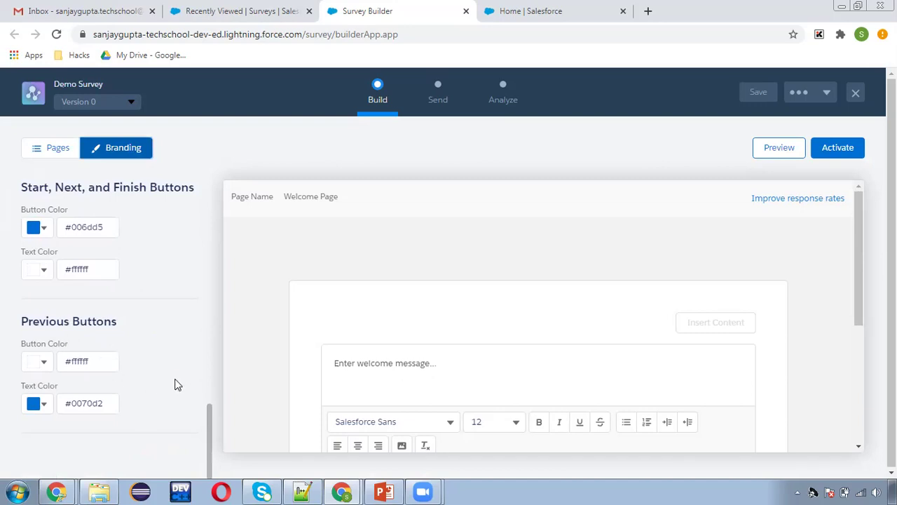
scroll(178, 384, up, 5)
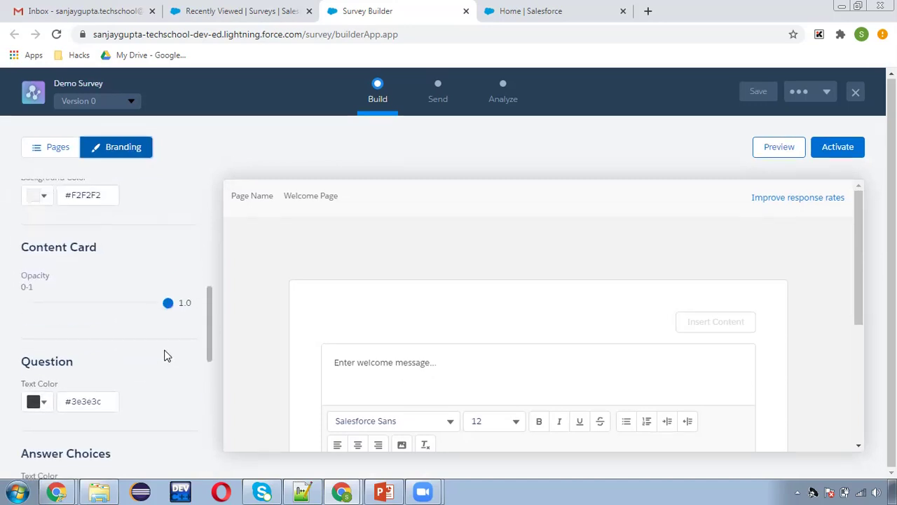
scroll(167, 354, up, 3)
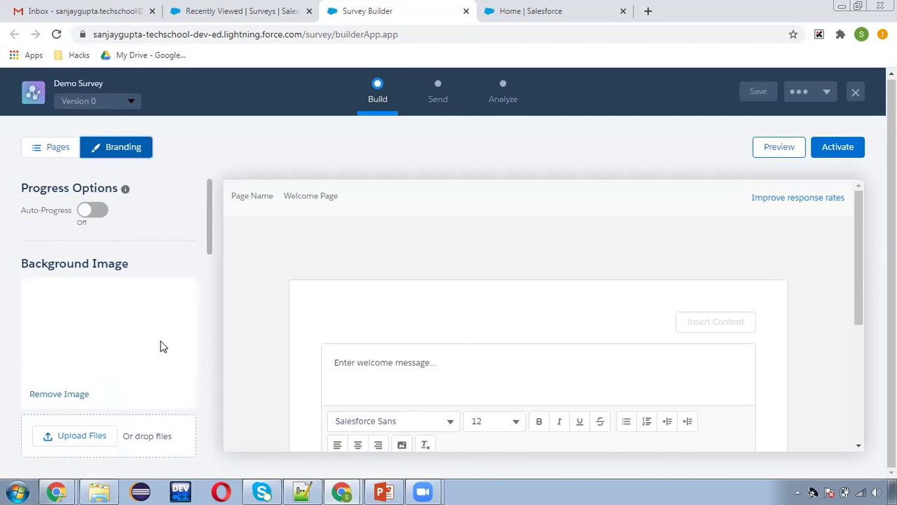
Step: Enter the welcome message 'Welcome to Survey!' on the Welcome Page
click(55, 148)
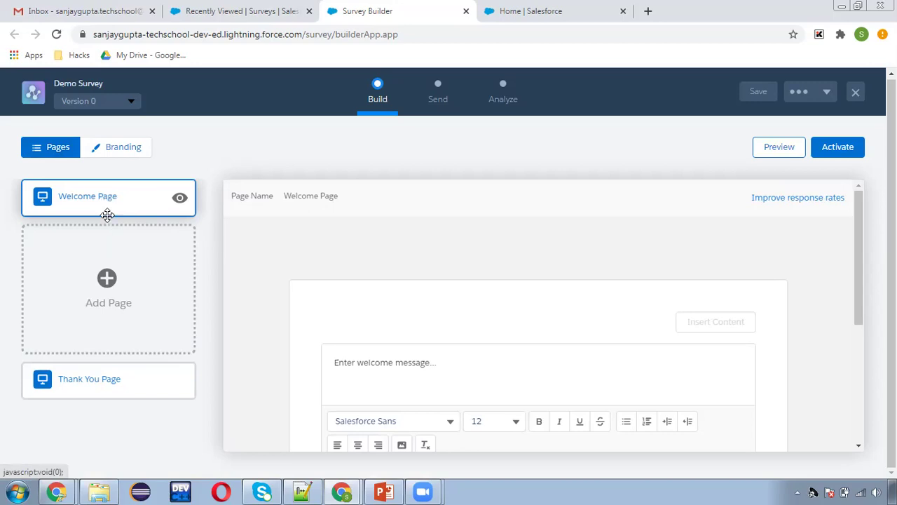
scroll(357, 340, down, 1)
click(404, 306)
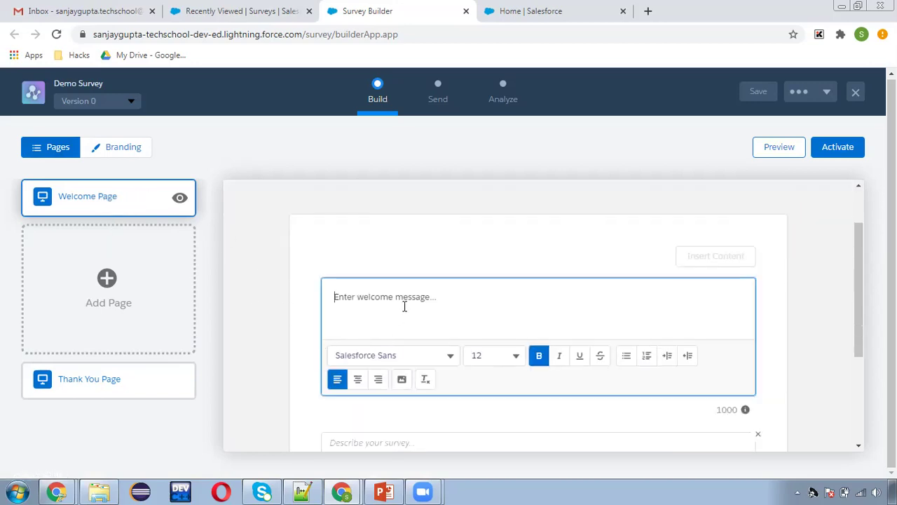
text(Welc)
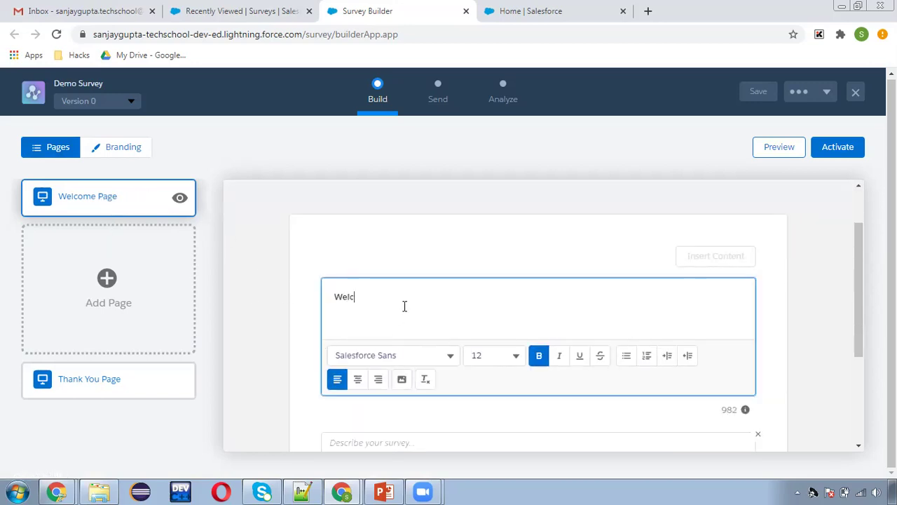
text(ome to Survey)
scroll(473, 362, down, 2)
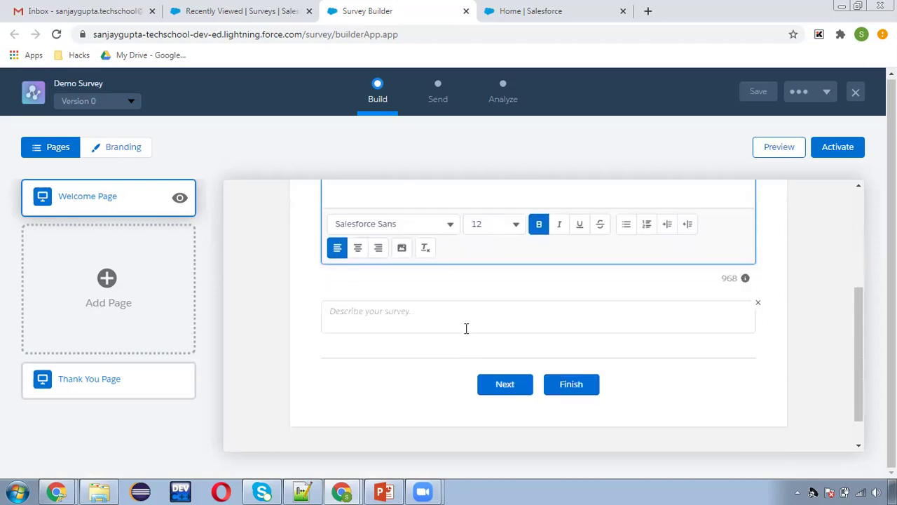
scroll(467, 327, up, 1)
scroll(495, 331, up, 1)
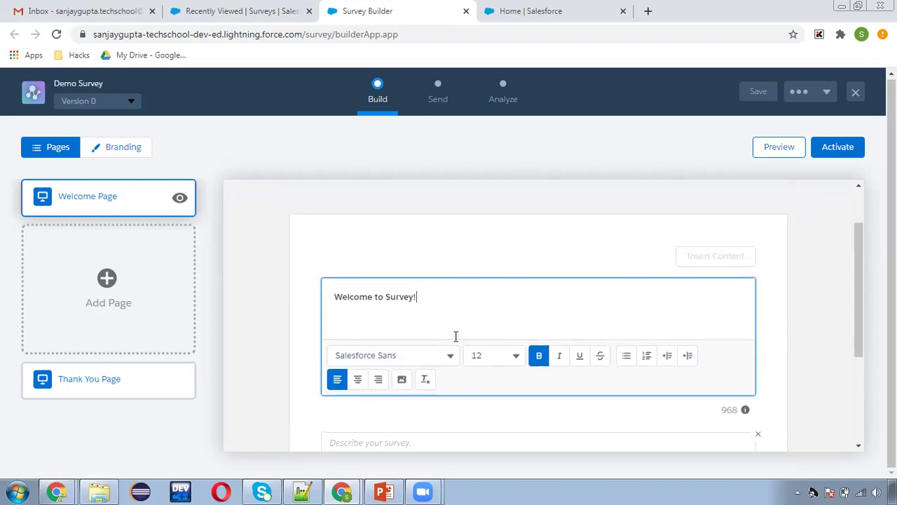
Step: Make the 'Welcome to Survey!' heading bold, italic and centered
key(ctrl+a)
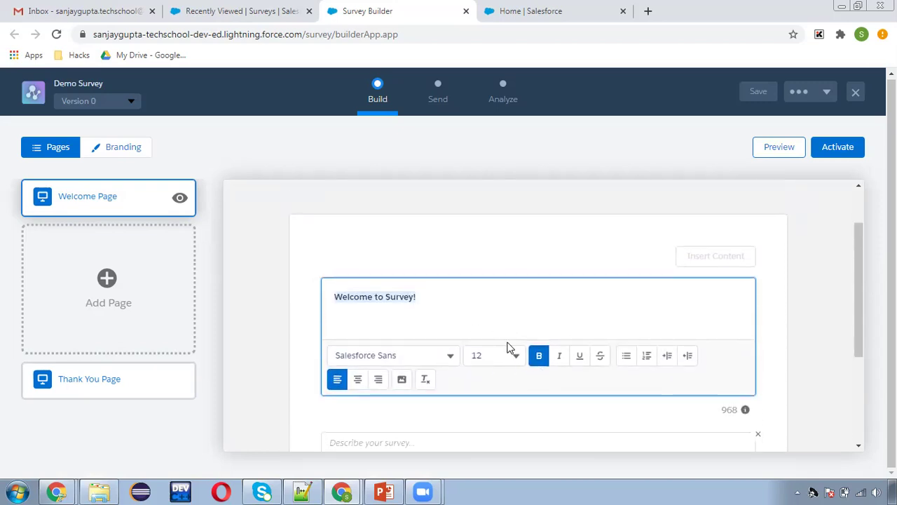
click(539, 355)
click(559, 356)
click(520, 305)
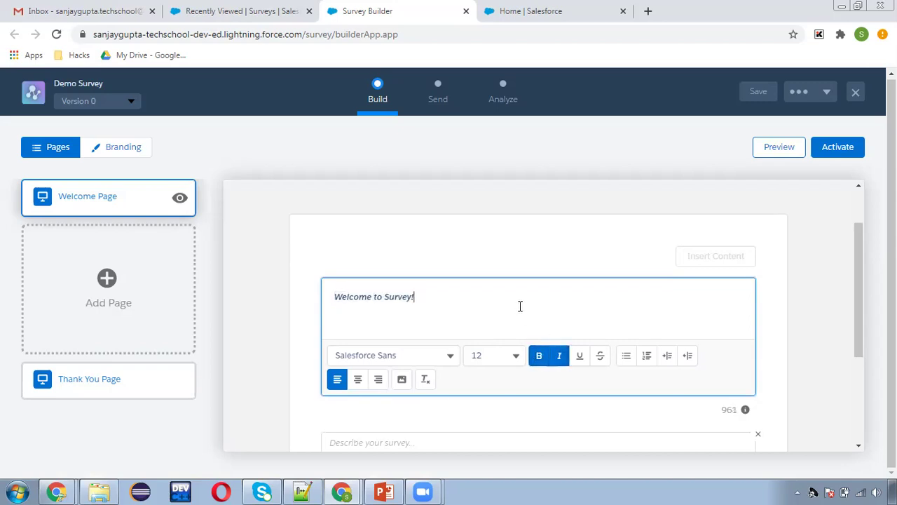
click(302, 339)
click(393, 306)
key(ctrl+a)
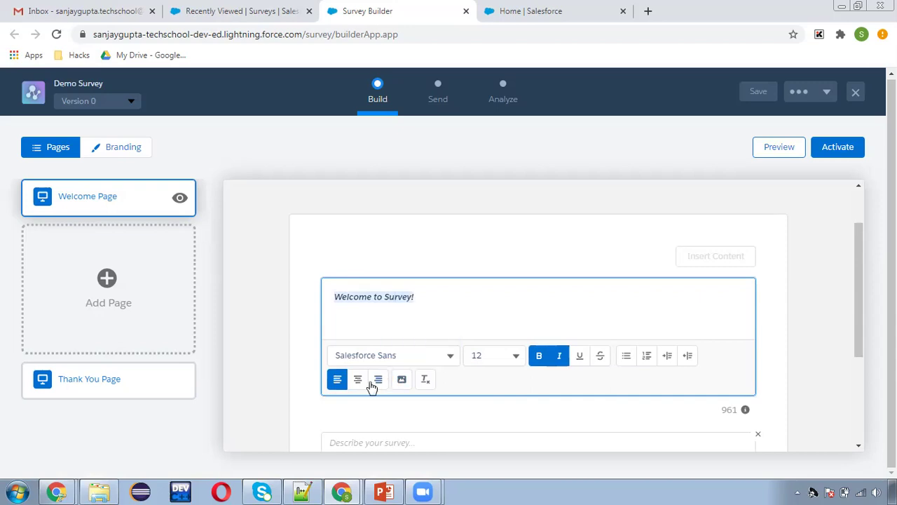
click(358, 379)
click(307, 333)
Step: Add the survey description 'Test Description about Survey'
scroll(306, 332, down, 1)
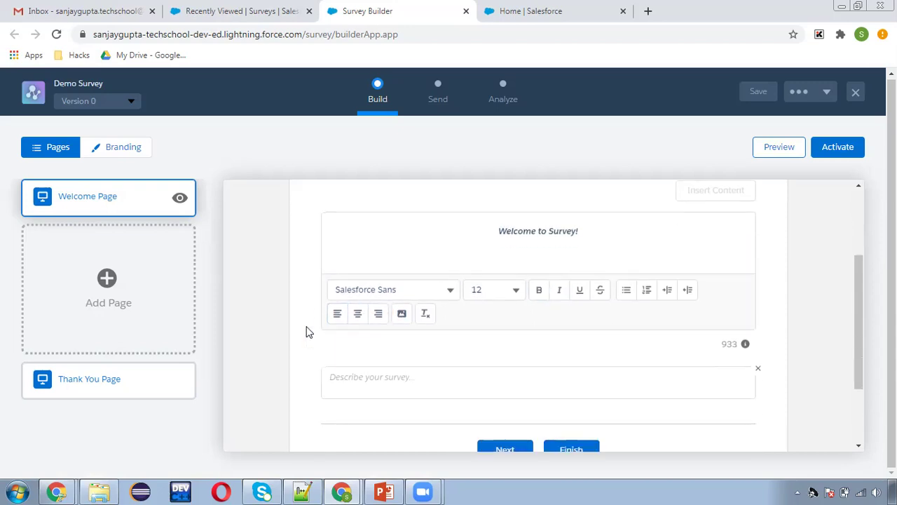
click(374, 383)
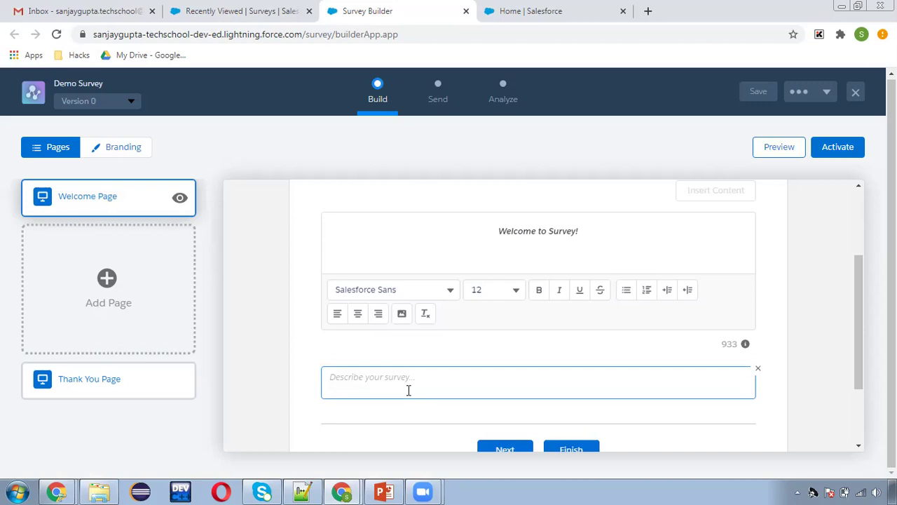
text(Test Description about Survey)
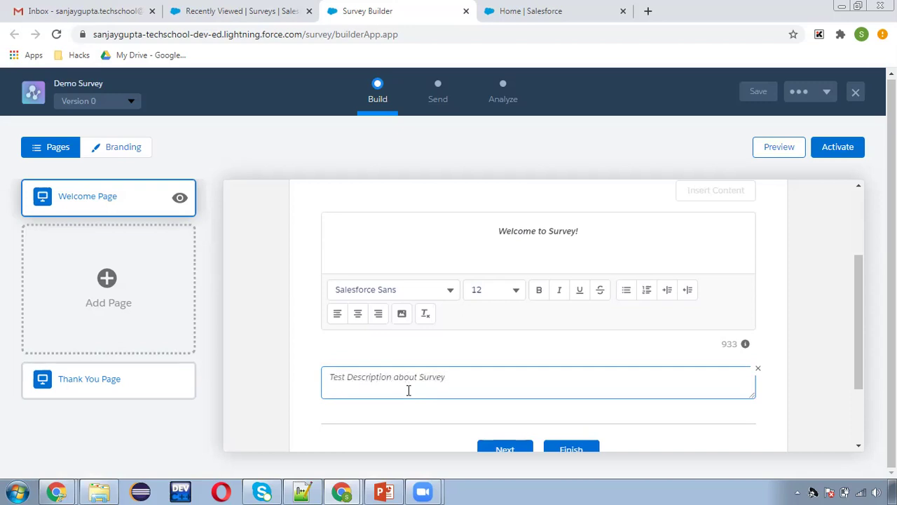
scroll(302, 401, down, 2)
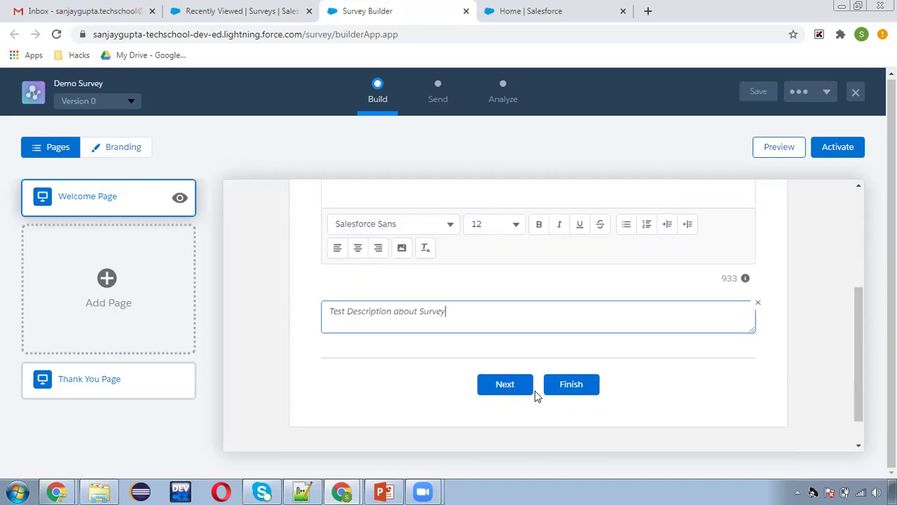
scroll(561, 401, up, 3)
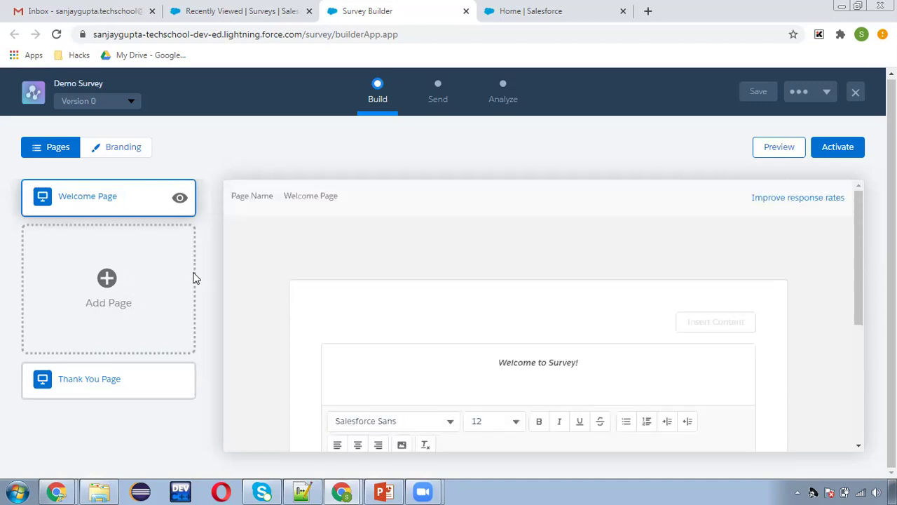
click(110, 376)
Step: Enter 'Thank you for providing your response!' as the Thank You Page message and center it
click(378, 317)
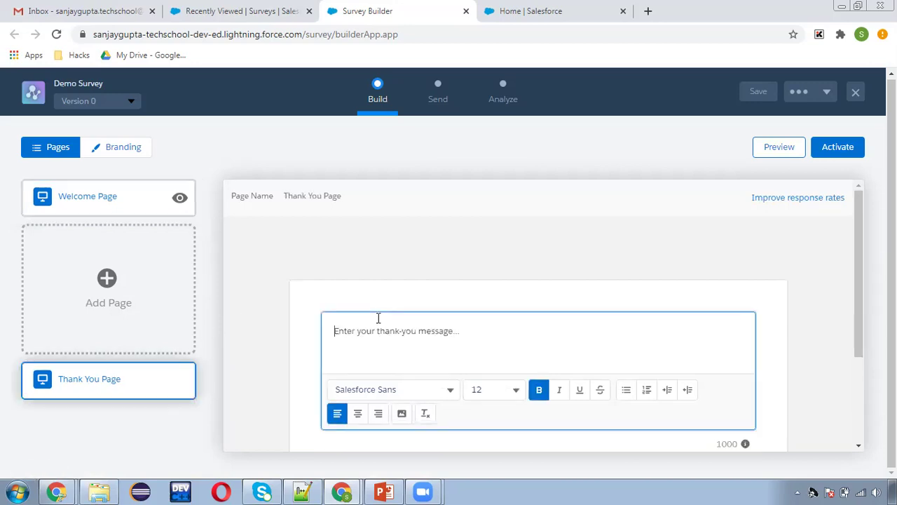
text(Thanks)
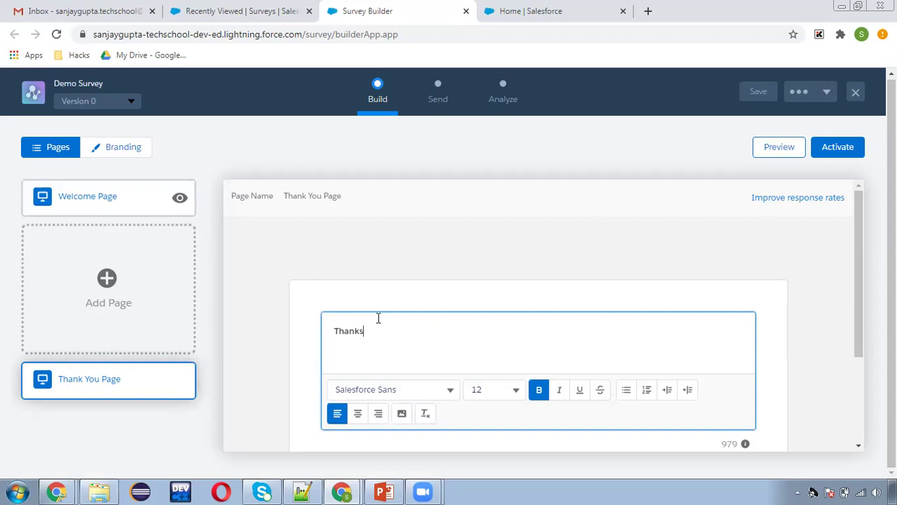
key(BackSpace)
text( you for providing your response)
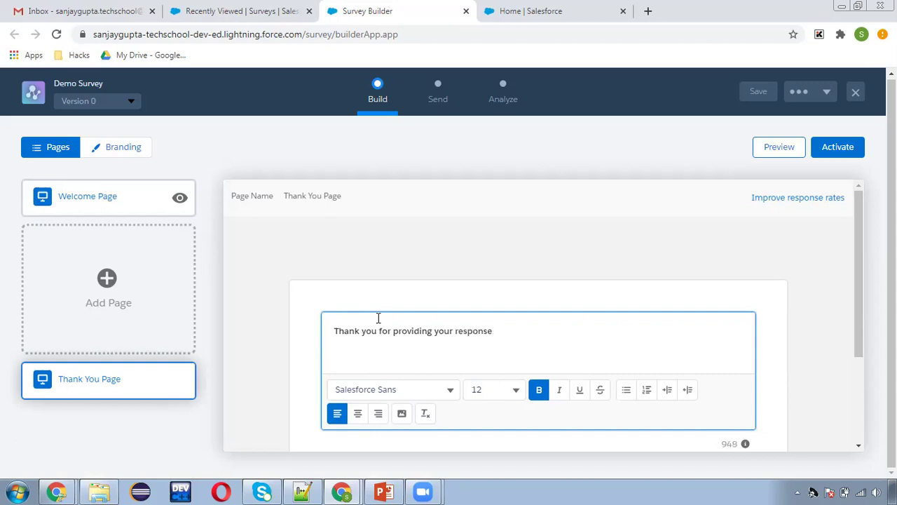
click(357, 412)
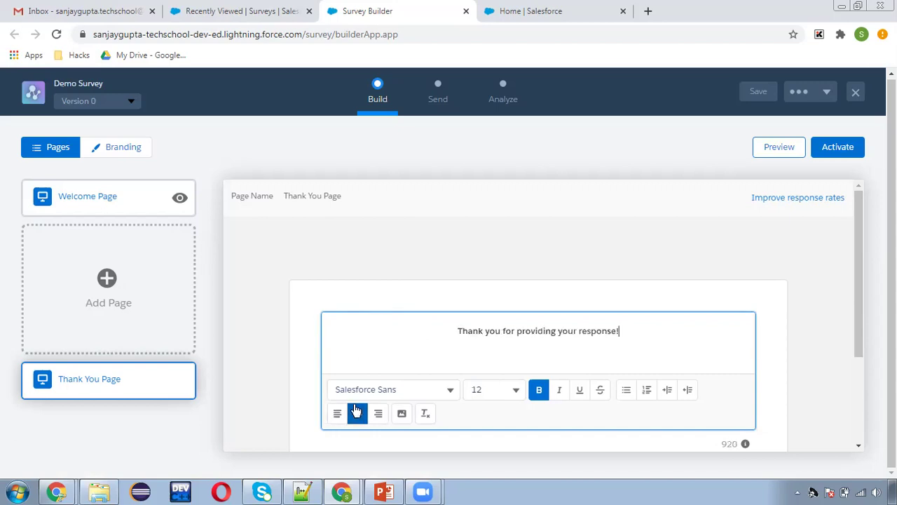
scroll(247, 372, down, 2)
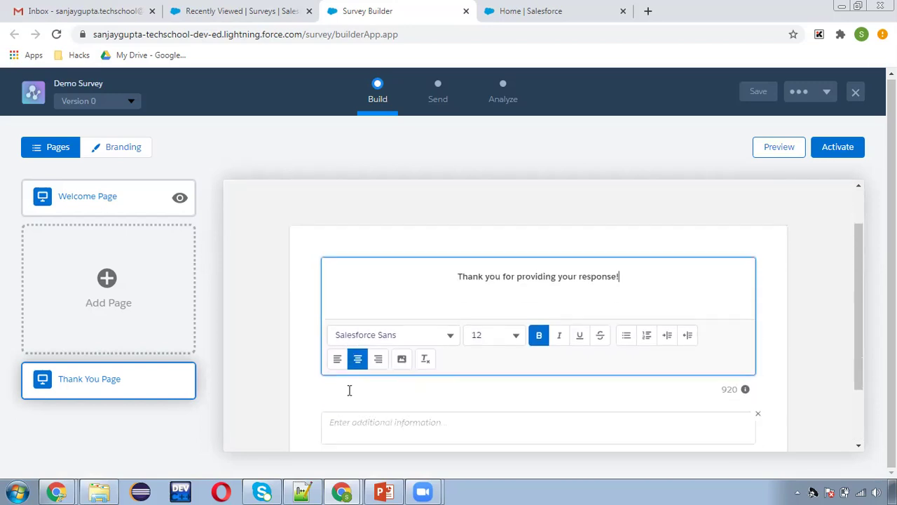
Step: Review the Welcome and Thank You pages, then add a new empty Page 1
scroll(343, 379, down, 1)
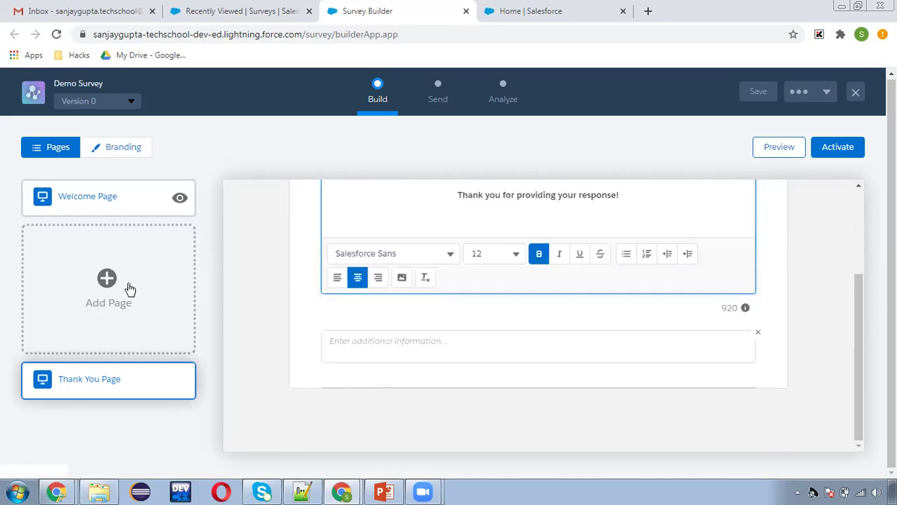
click(105, 195)
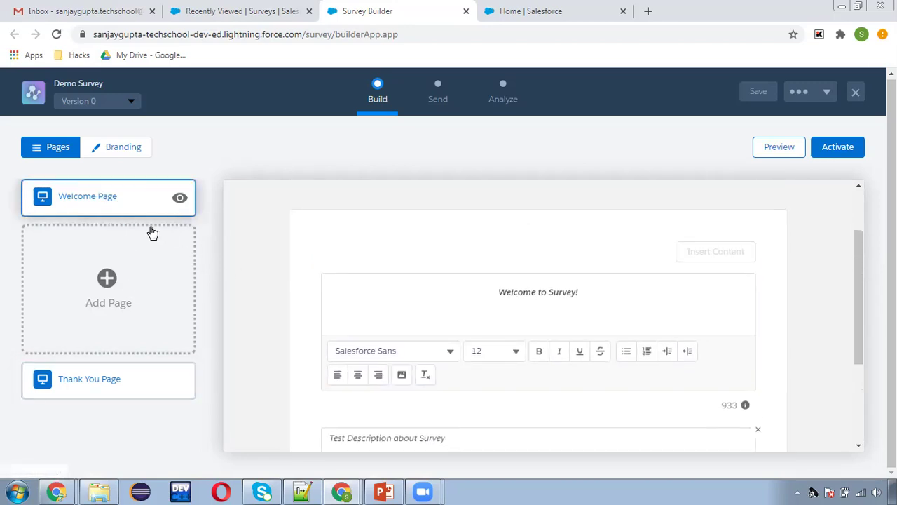
click(79, 376)
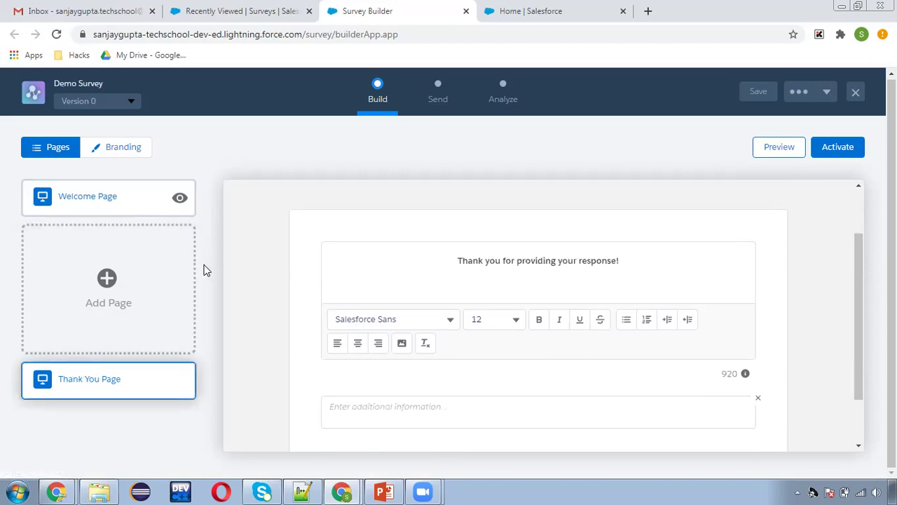
click(109, 280)
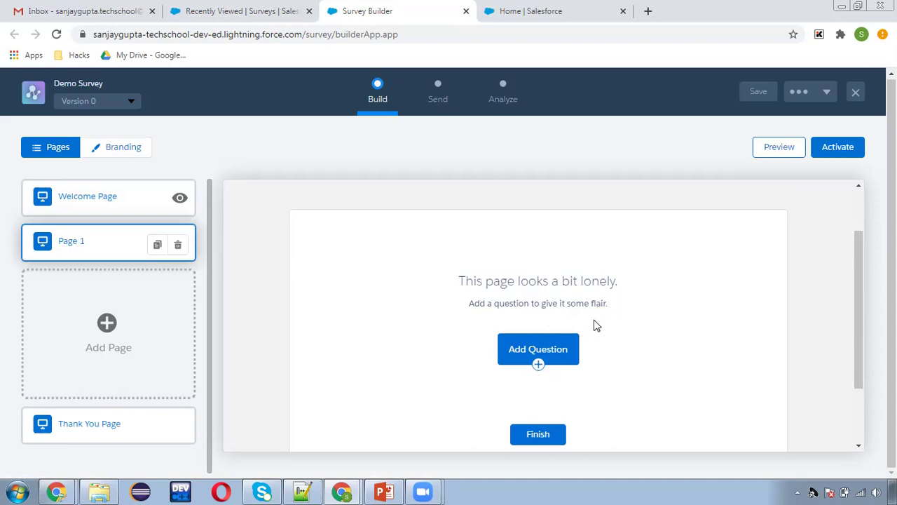
scroll(616, 335, down, 1)
click(538, 288)
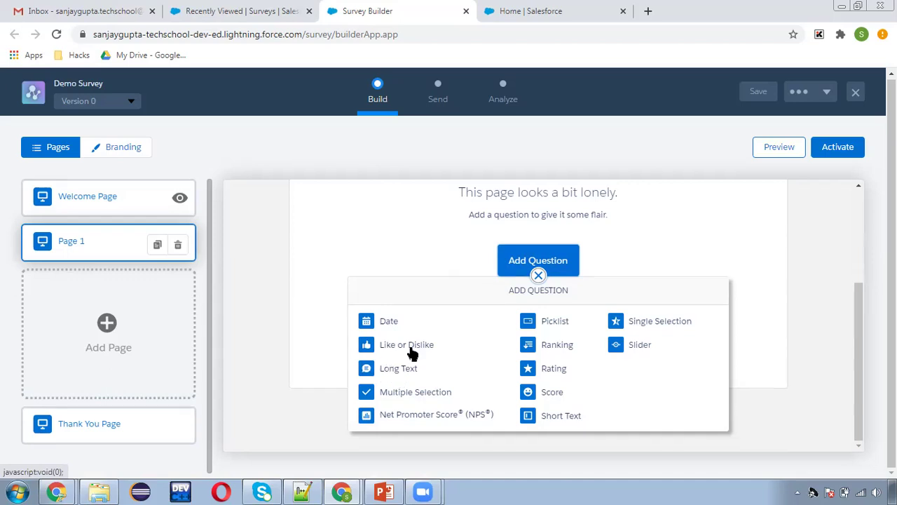
click(555, 347)
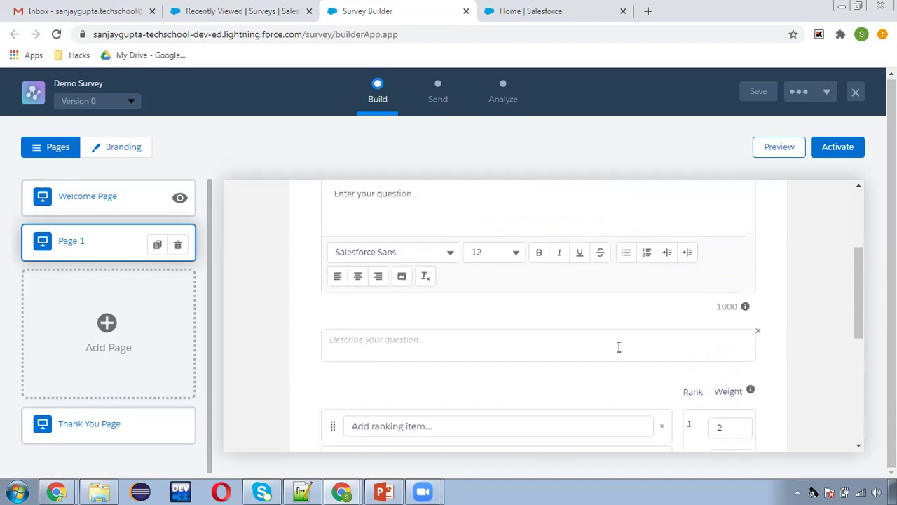
scroll(529, 365, down, 1)
click(415, 245)
scroll(420, 247, down, 1)
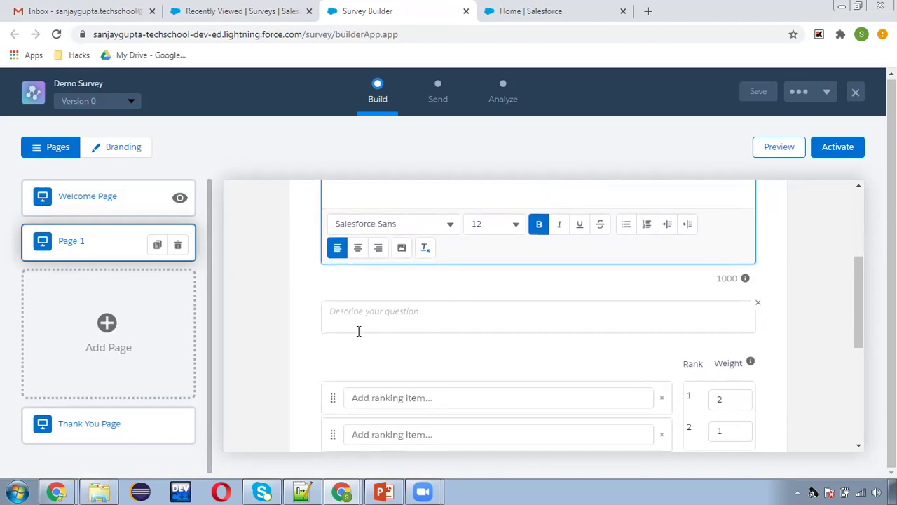
scroll(392, 326, down, 2)
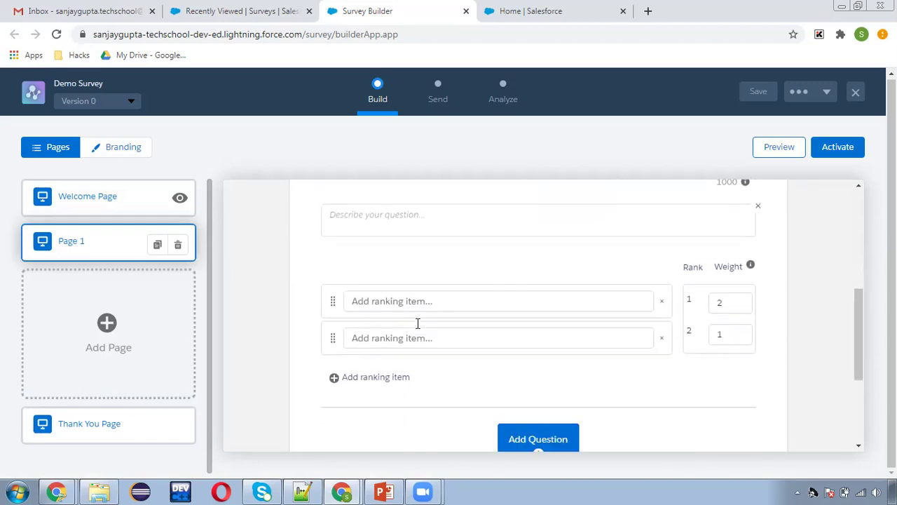
click(402, 266)
click(403, 302)
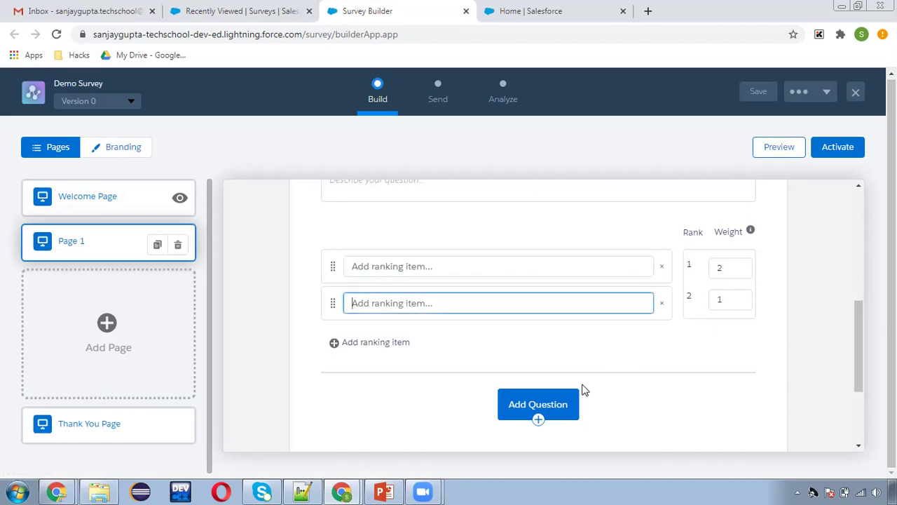
click(530, 416)
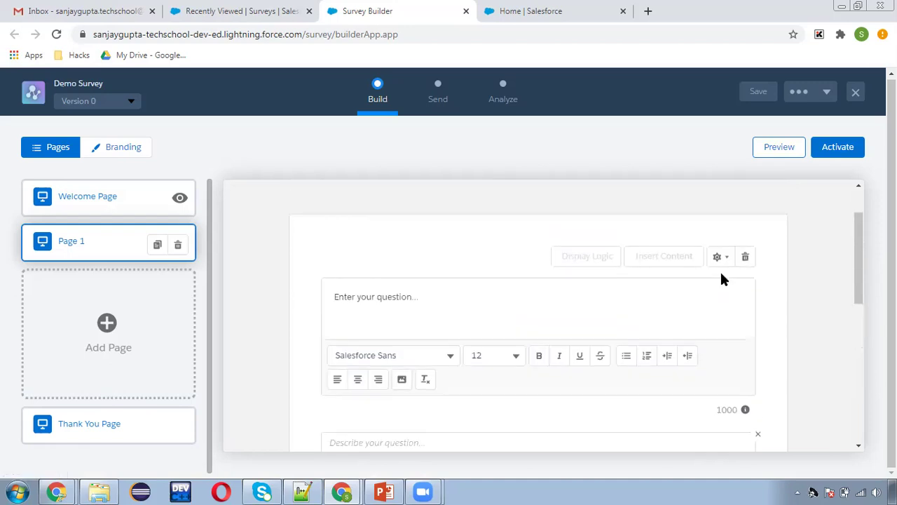
click(746, 257)
click(544, 360)
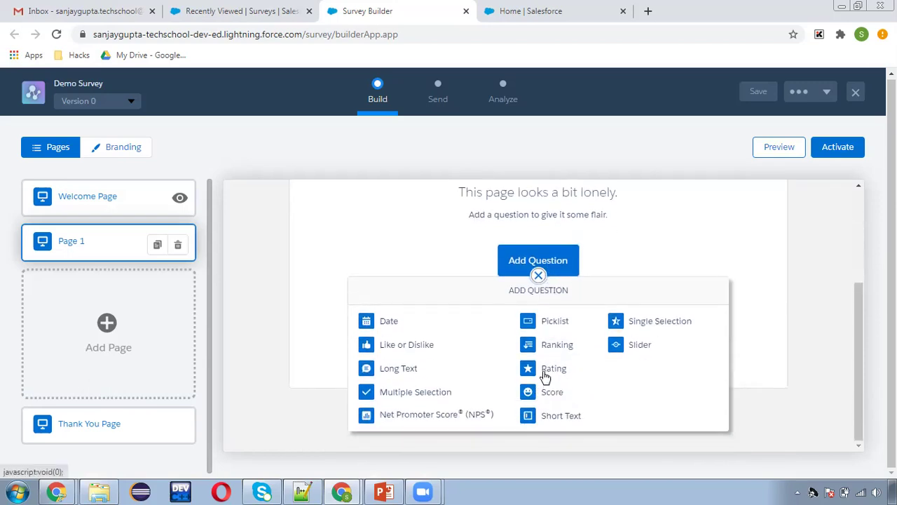
Step: Add a star Rating question to Page 1, trying six and seven stars before keeping five
click(546, 370)
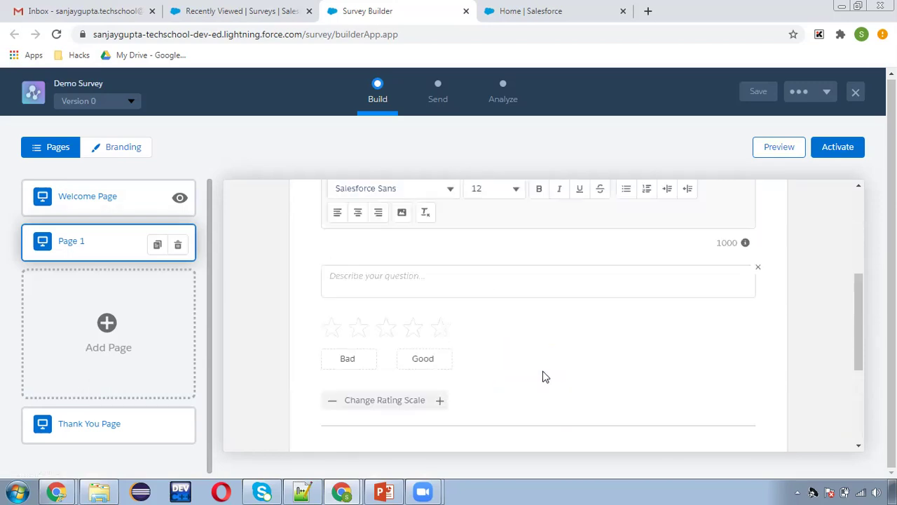
scroll(540, 385, down, 3)
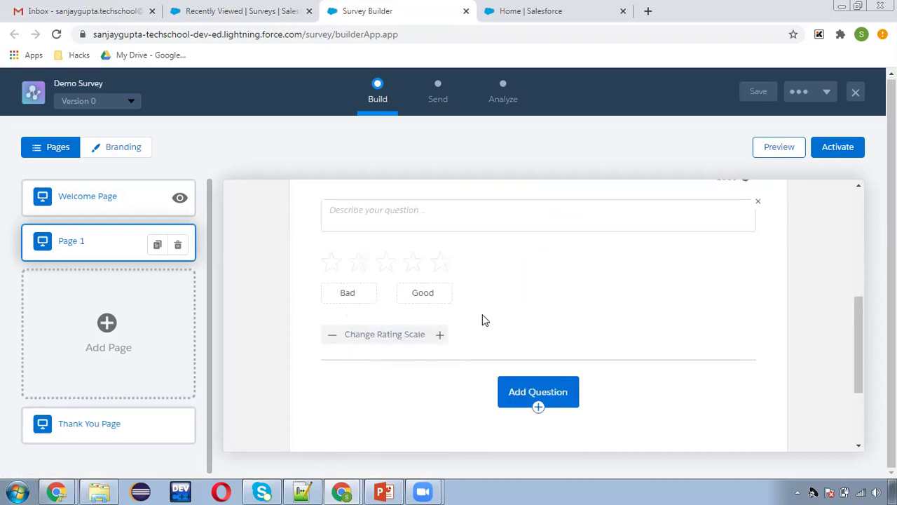
scroll(421, 329, up, 1)
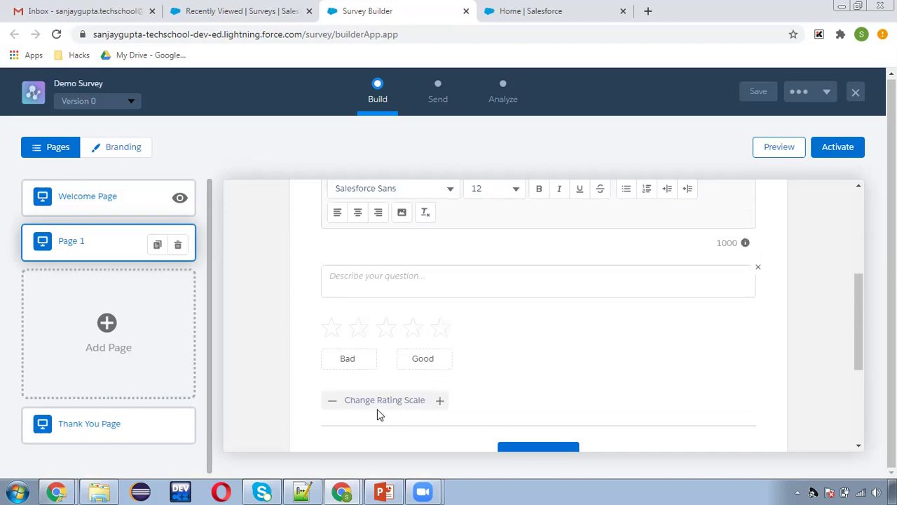
click(442, 400)
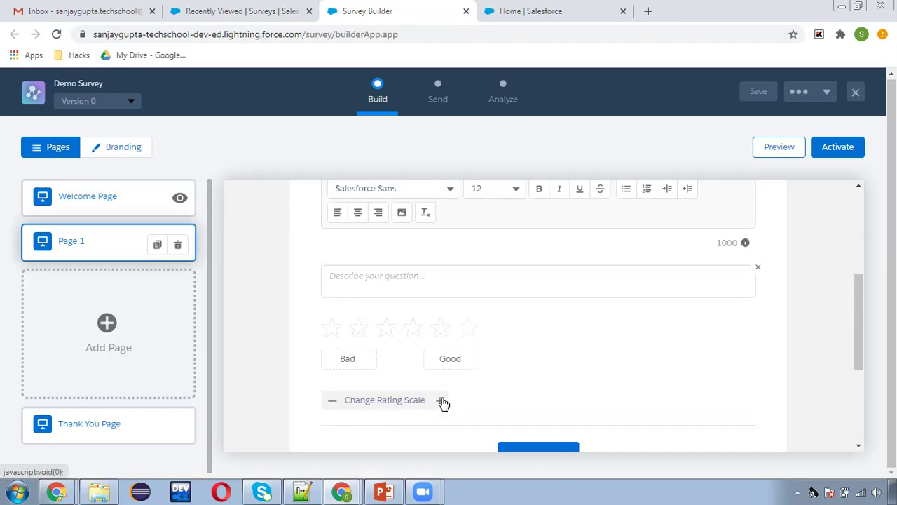
click(442, 401)
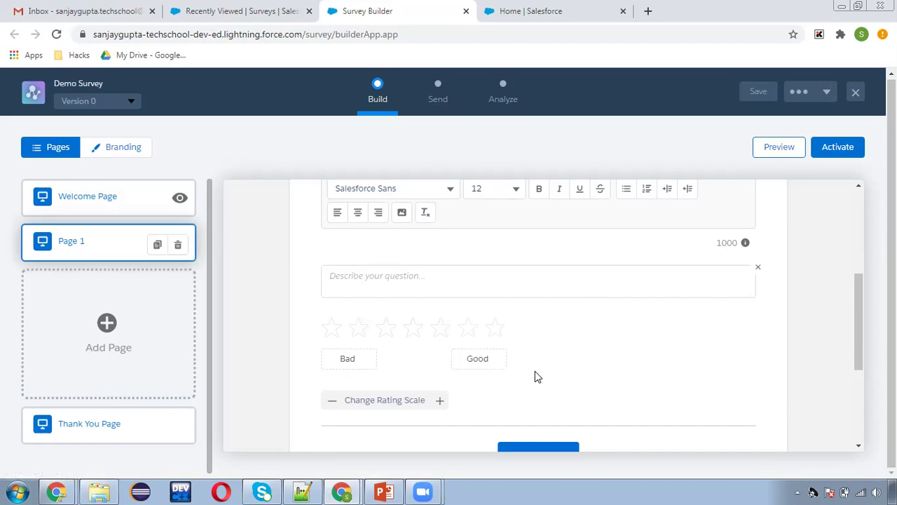
click(333, 401)
click(333, 401)
scroll(550, 361, up, 2)
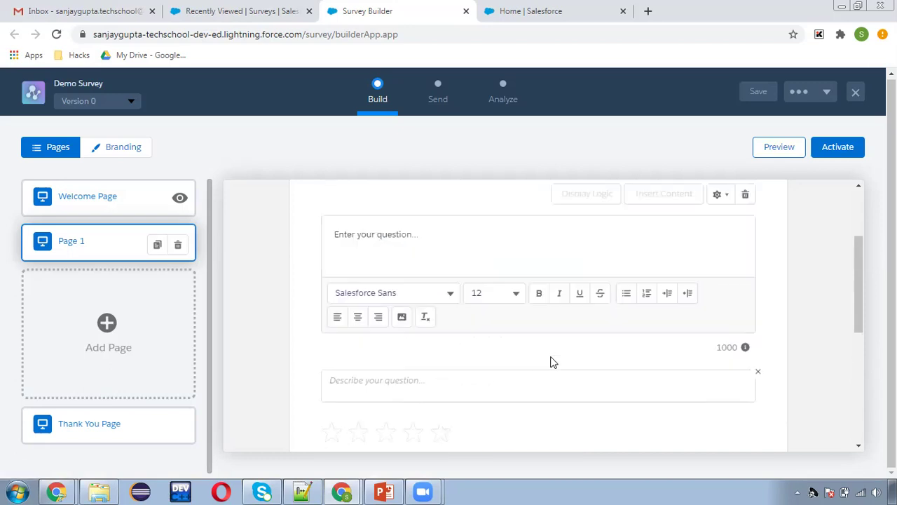
scroll(549, 357, up, 2)
scroll(429, 353, down, 3)
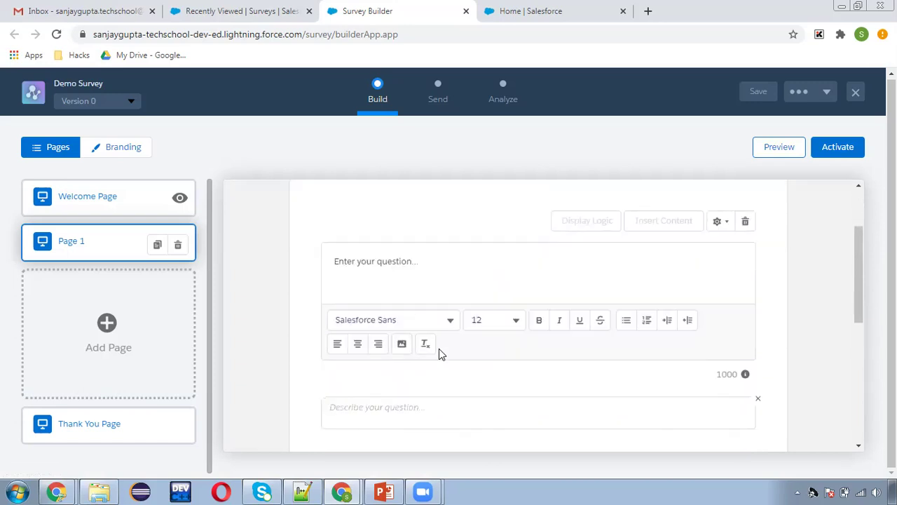
Step: Title the Page 1 rating question 'Question 1'
scroll(414, 298, up, 1)
click(414, 283)
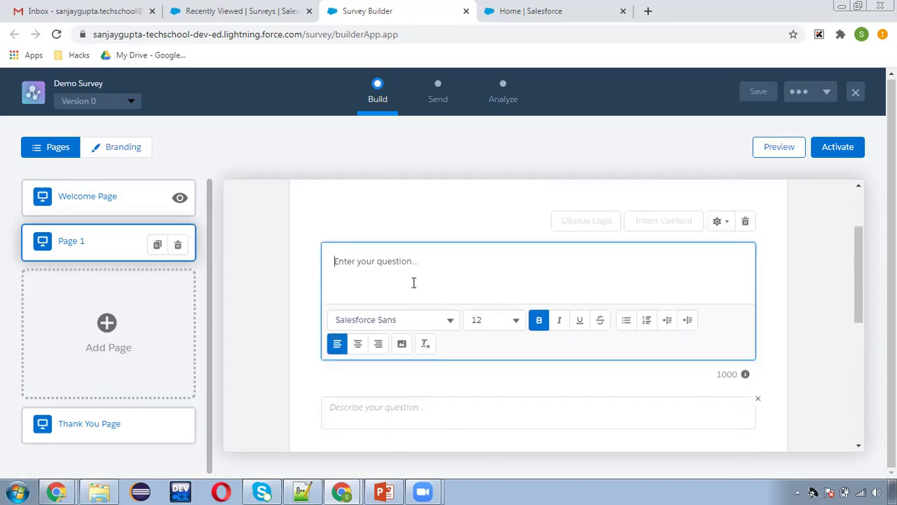
text(Question )
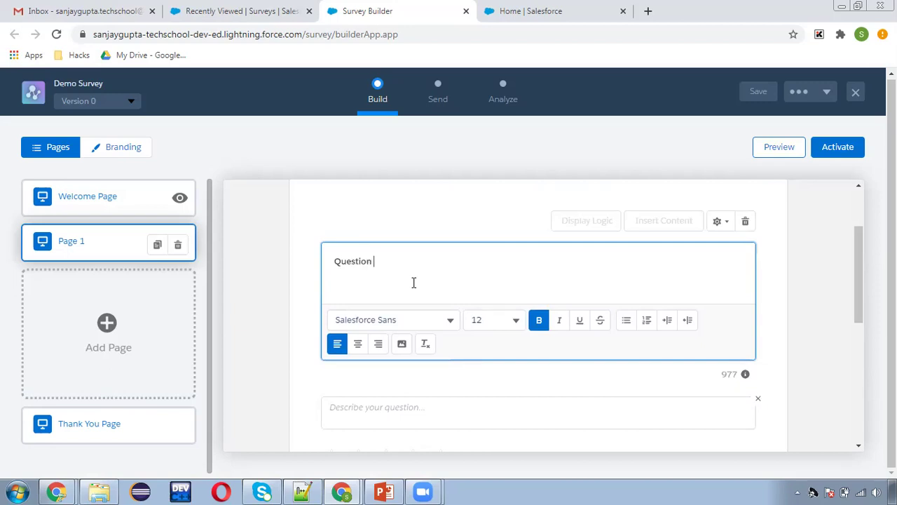
text(!)
key(BackSpace)
text(1)
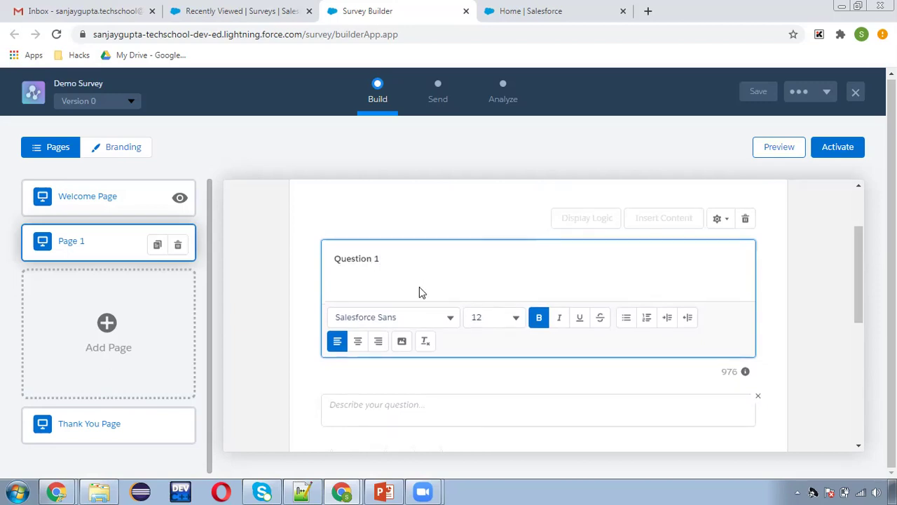
Step: Bring up the gear settings menu for Question 1
scroll(419, 287, down, 3)
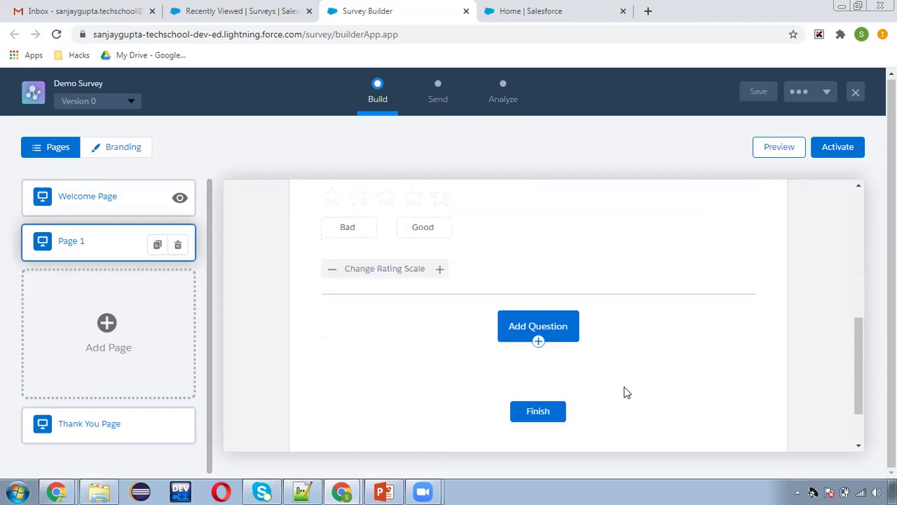
scroll(624, 390, down, 1)
scroll(411, 384, up, 5)
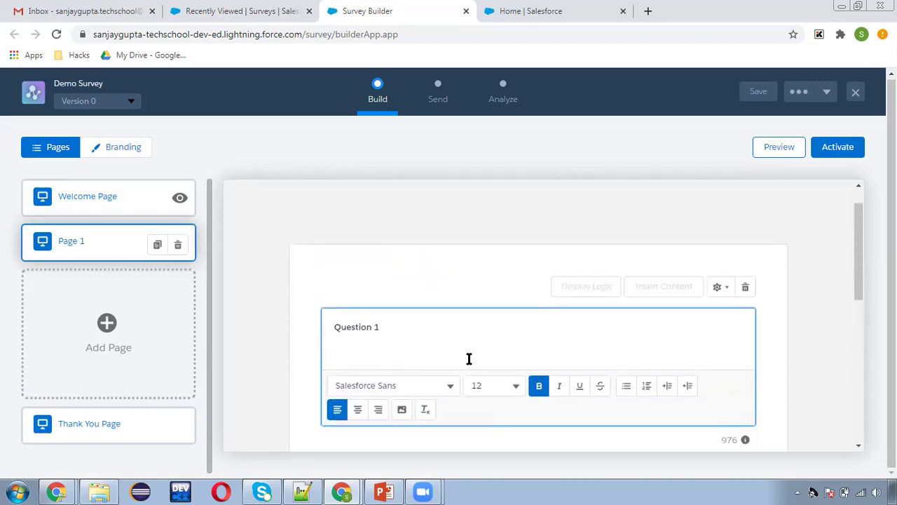
scroll(469, 358, down, 3)
scroll(411, 382, down, 1)
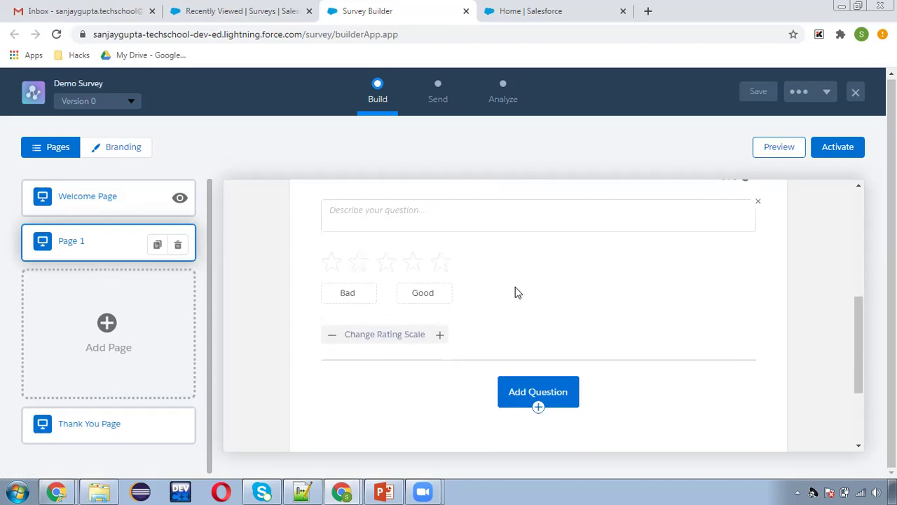
scroll(518, 292, up, 1)
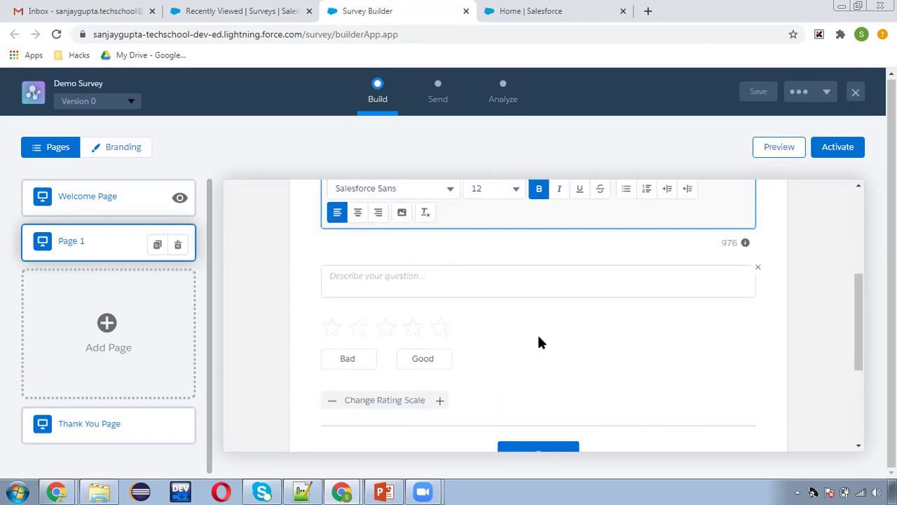
scroll(537, 332, up, 4)
click(720, 327)
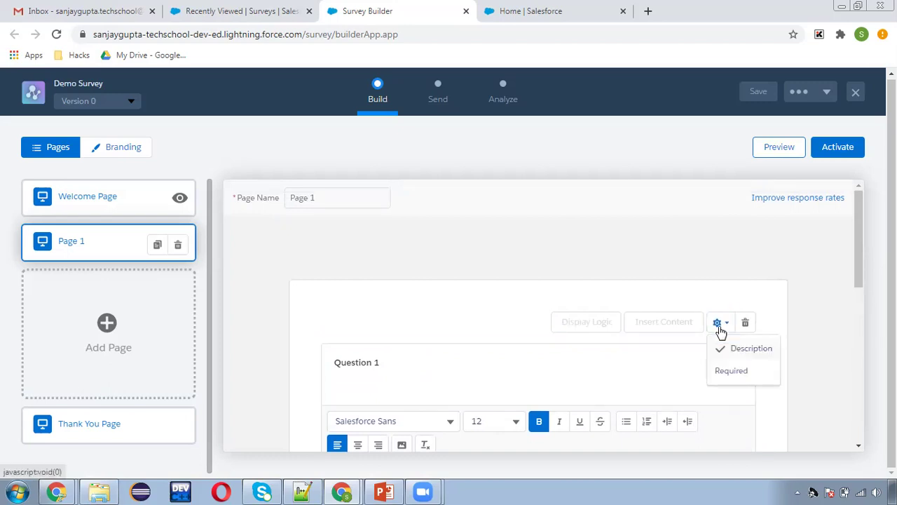
Step: Switch Question 1 to required, then back to optional
click(729, 372)
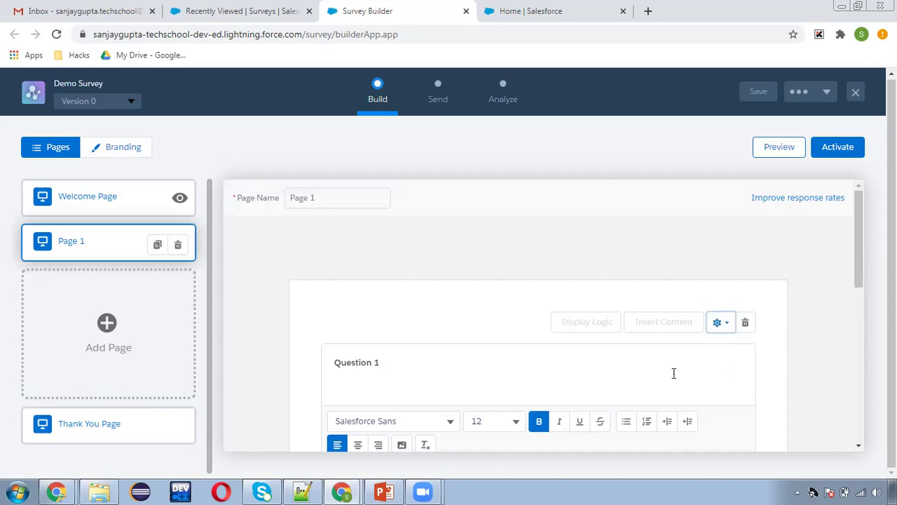
scroll(521, 348, down, 1)
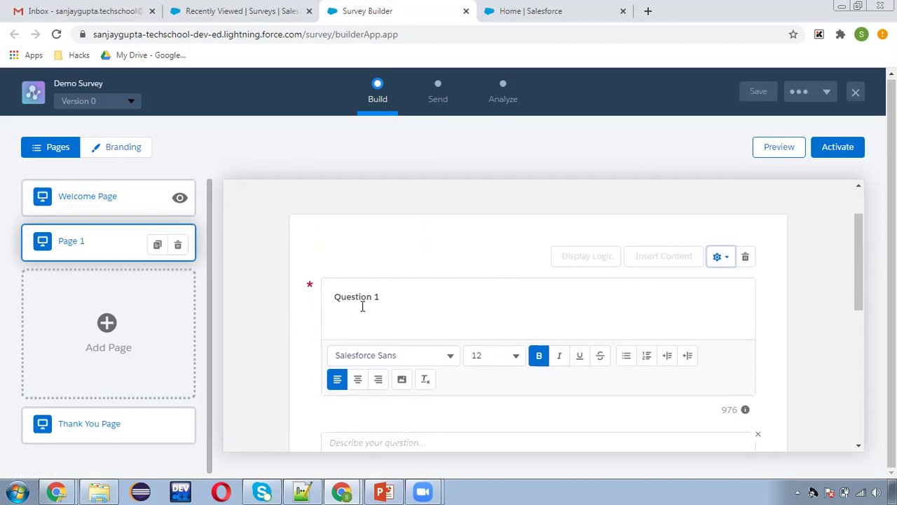
scroll(394, 310, down, 2)
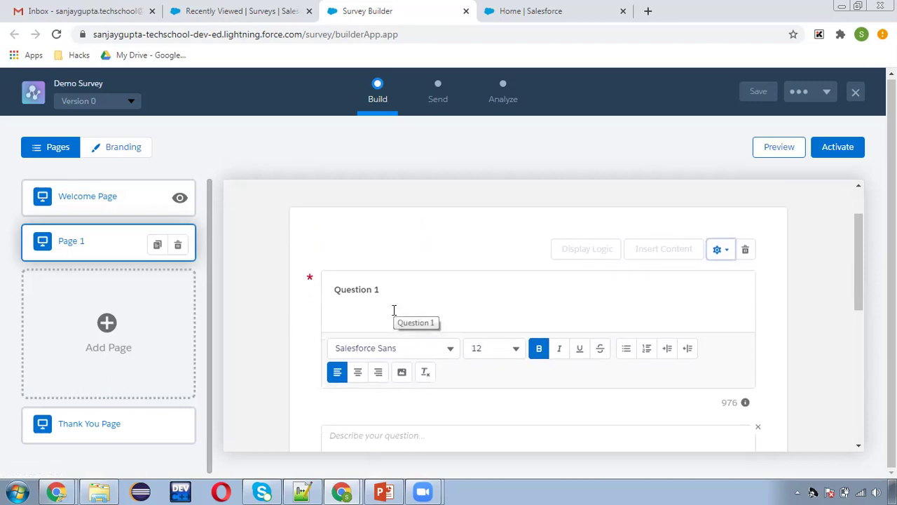
scroll(394, 310, down, 1)
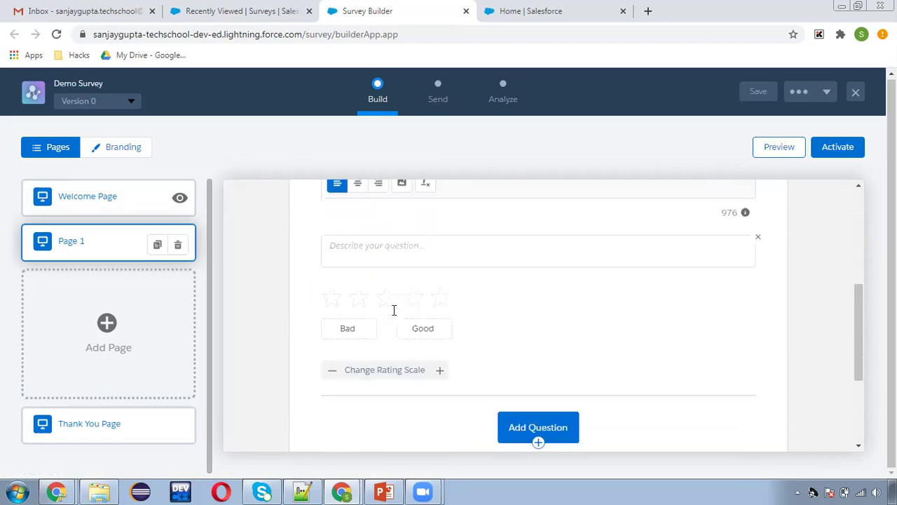
scroll(550, 323, down, 2)
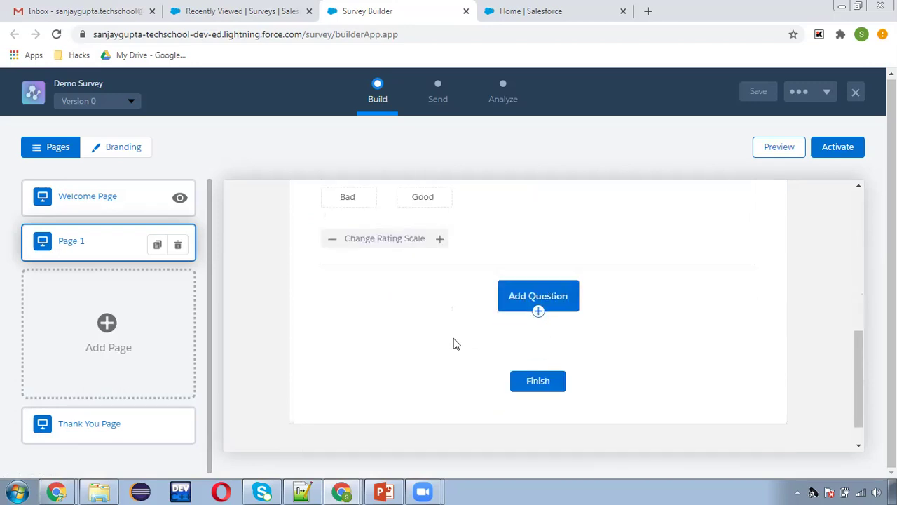
scroll(667, 319, up, 5)
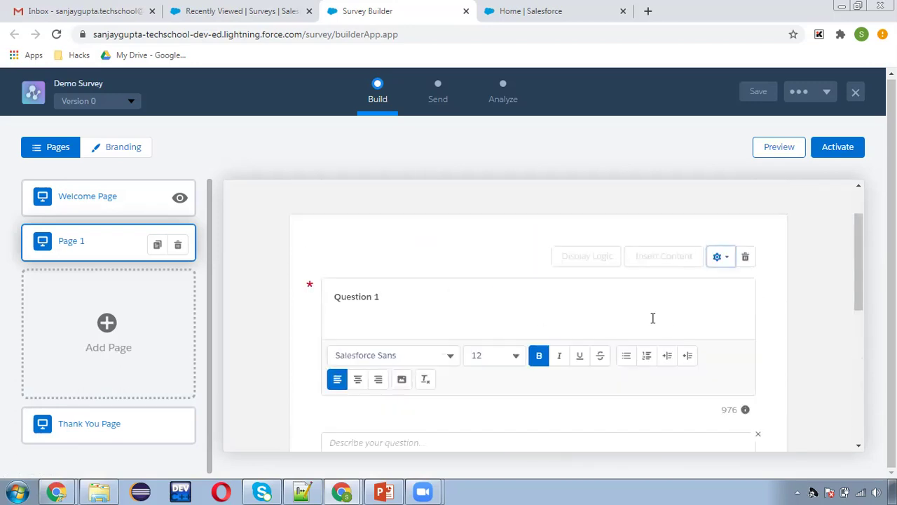
click(716, 256)
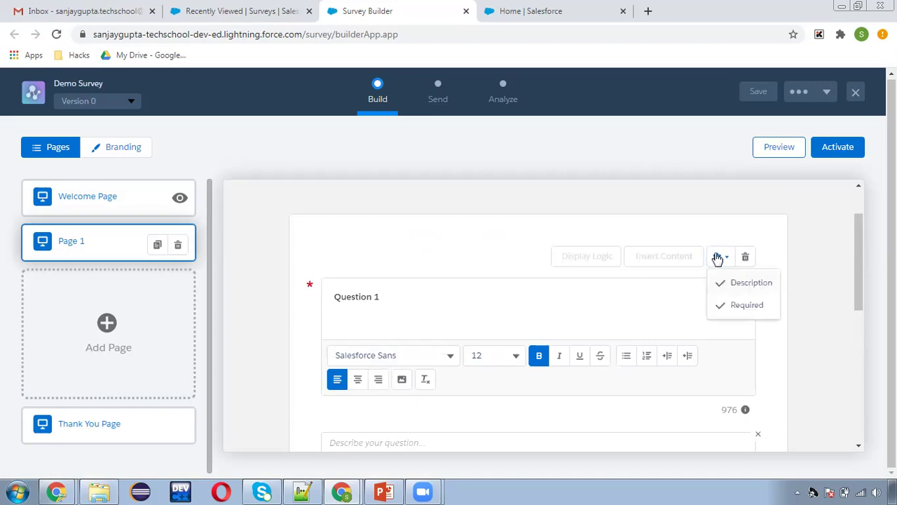
click(741, 306)
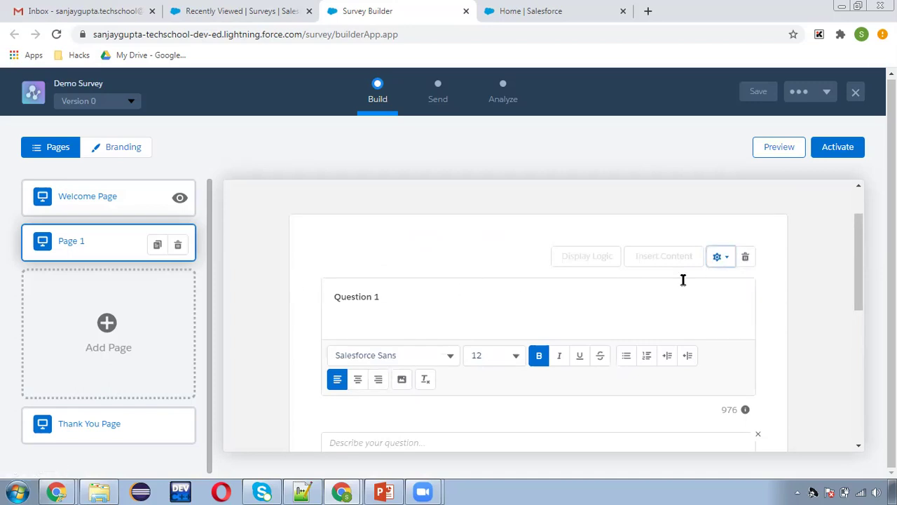
Step: Uncheck Description in Question 1's settings to drop its description field
click(719, 257)
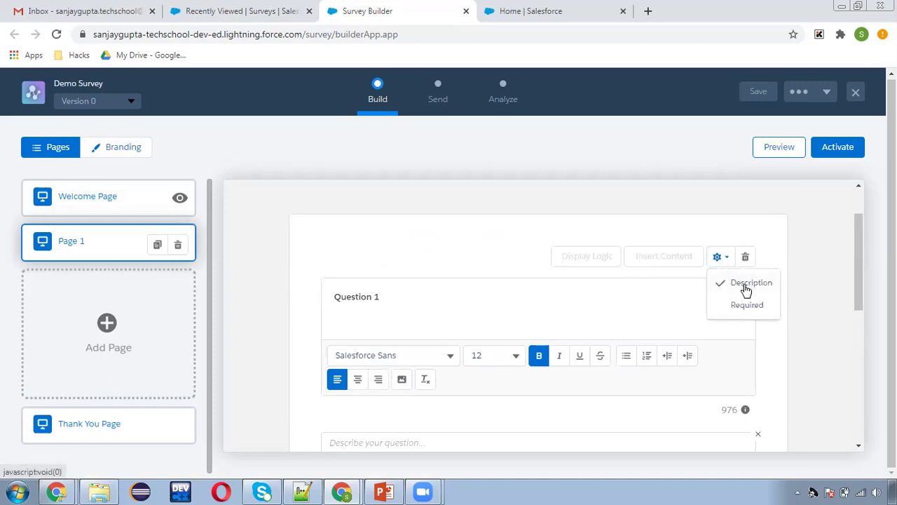
scroll(453, 334, down, 1)
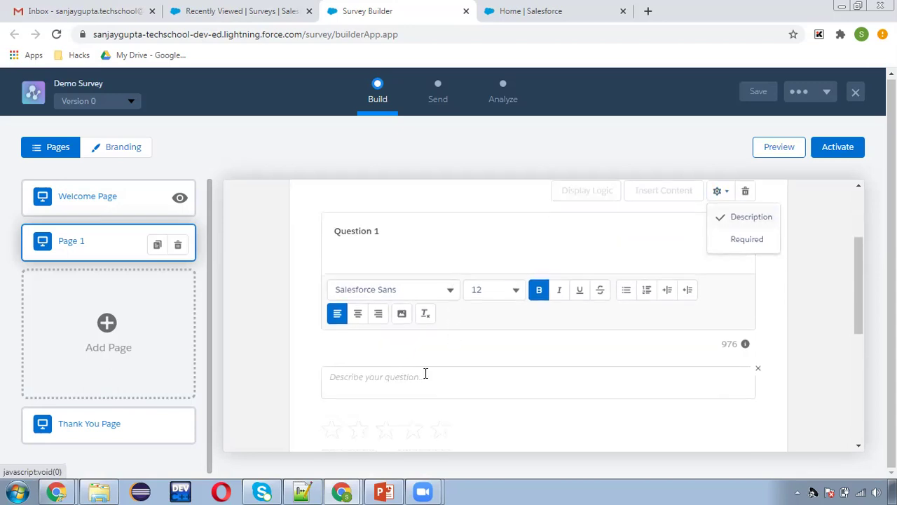
click(745, 216)
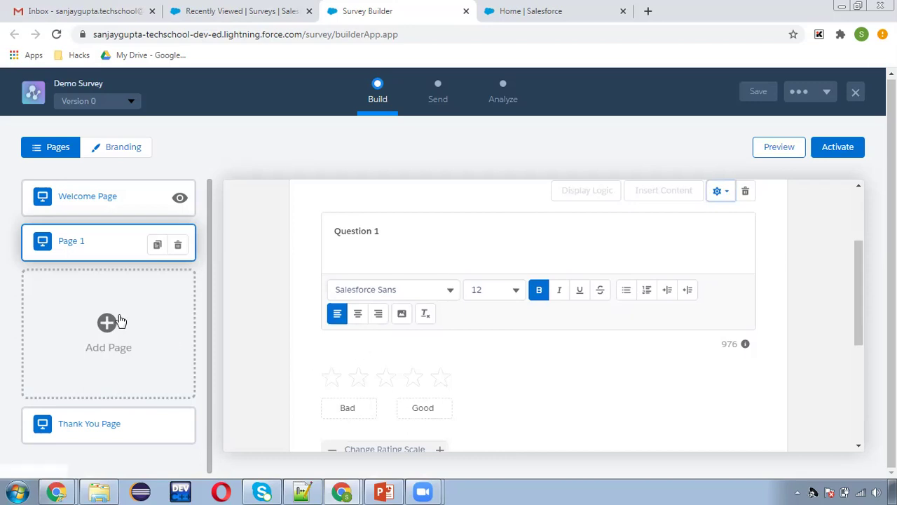
Step: Add Page 2 with a Score question whose scale runs from 0 to 7
click(108, 322)
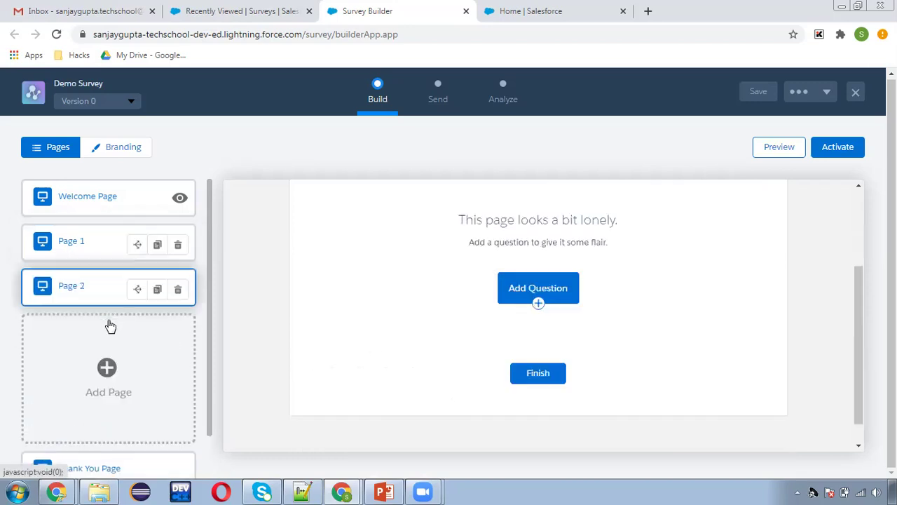
click(539, 302)
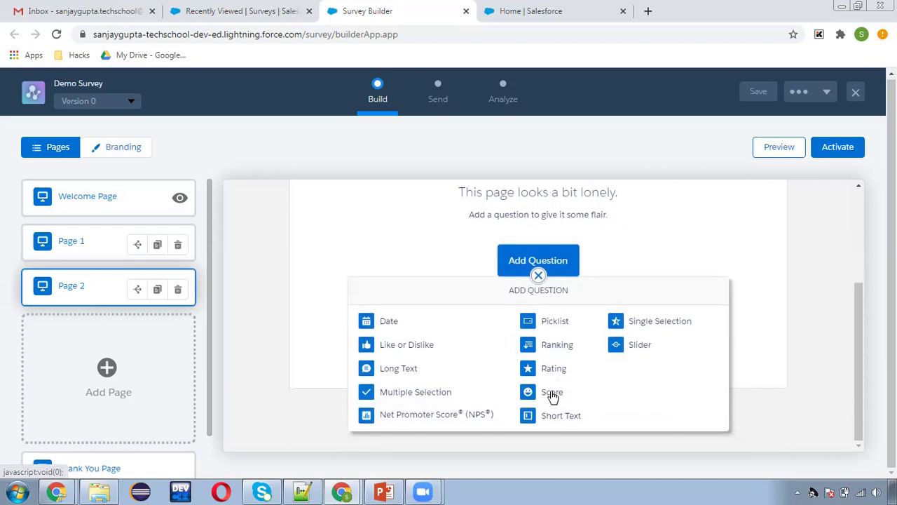
click(552, 393)
scroll(460, 347, up, 3)
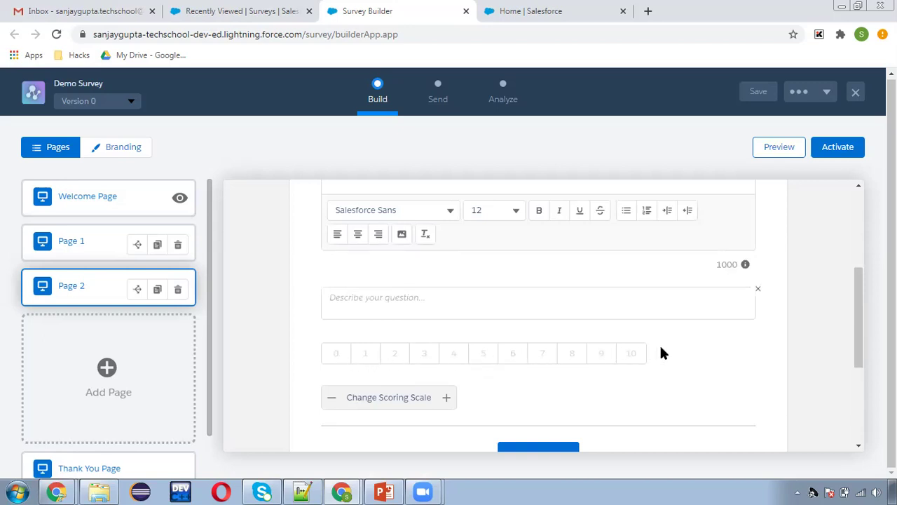
triple_click(333, 399)
Step: Title the score question 'Question 2', then add another page
scroll(502, 379, up, 1)
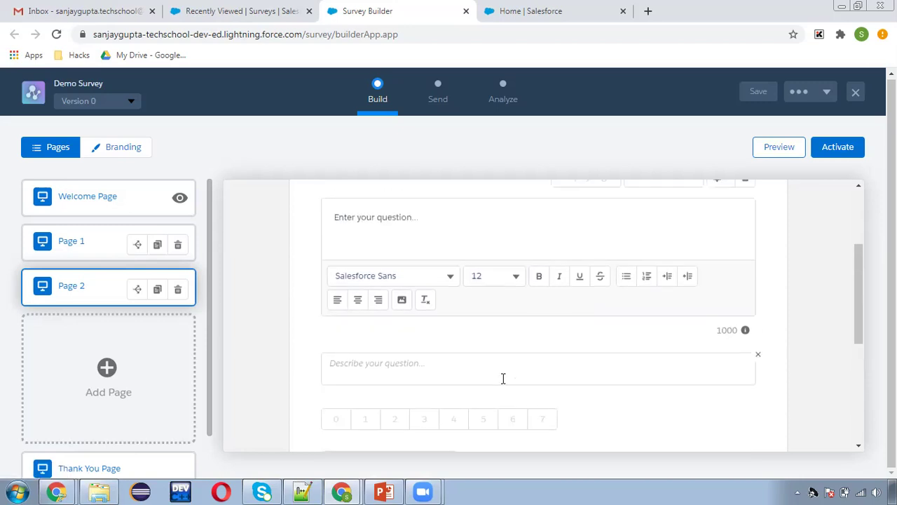
scroll(503, 379, up, 1)
click(405, 283)
text(Question 2)
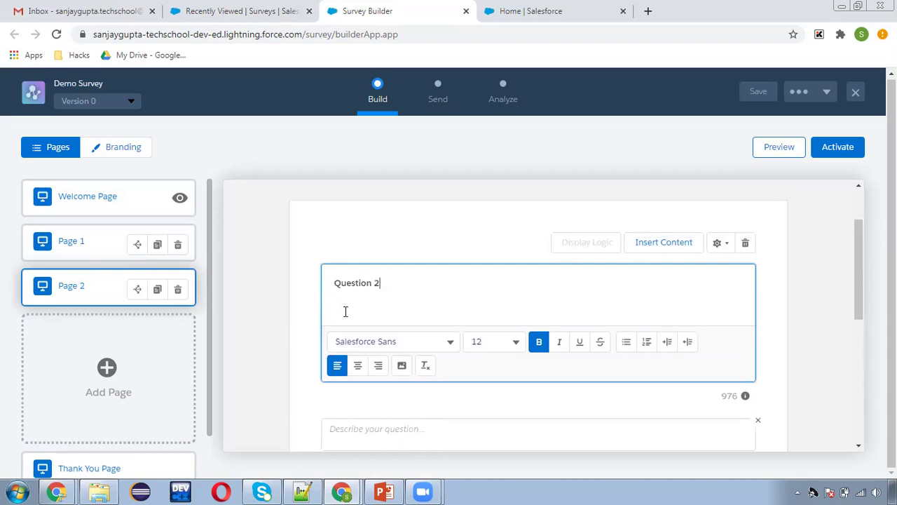
click(301, 323)
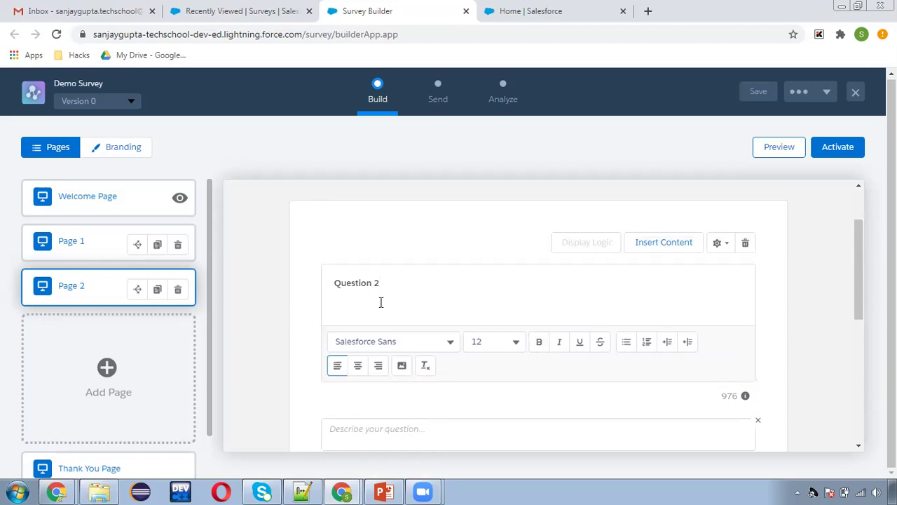
scroll(436, 316, down, 2)
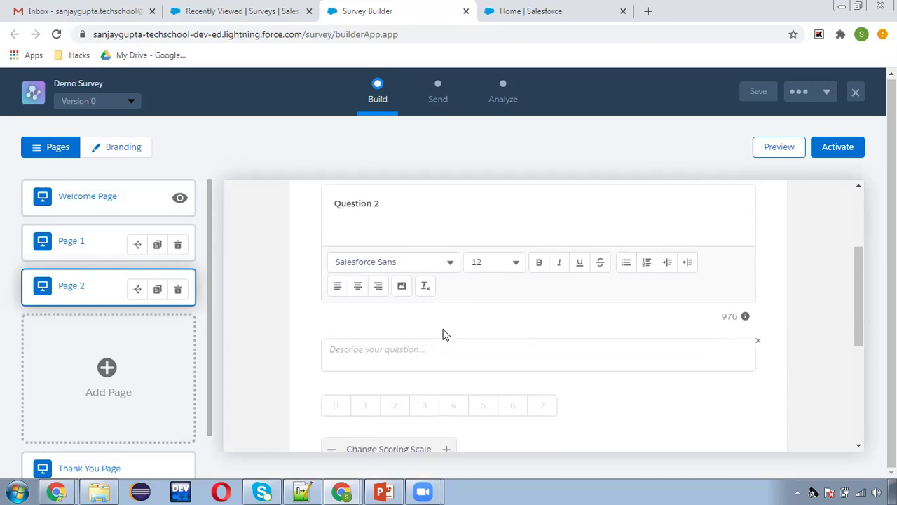
scroll(442, 334, down, 2)
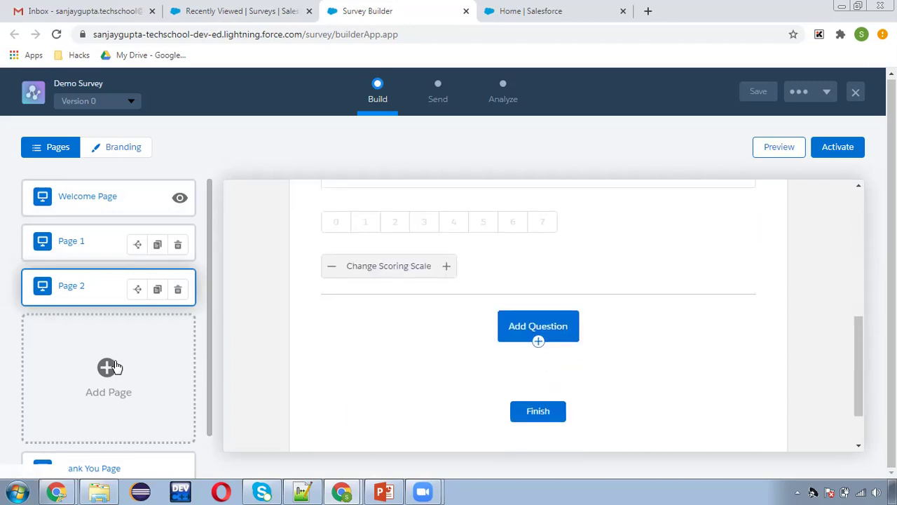
click(112, 363)
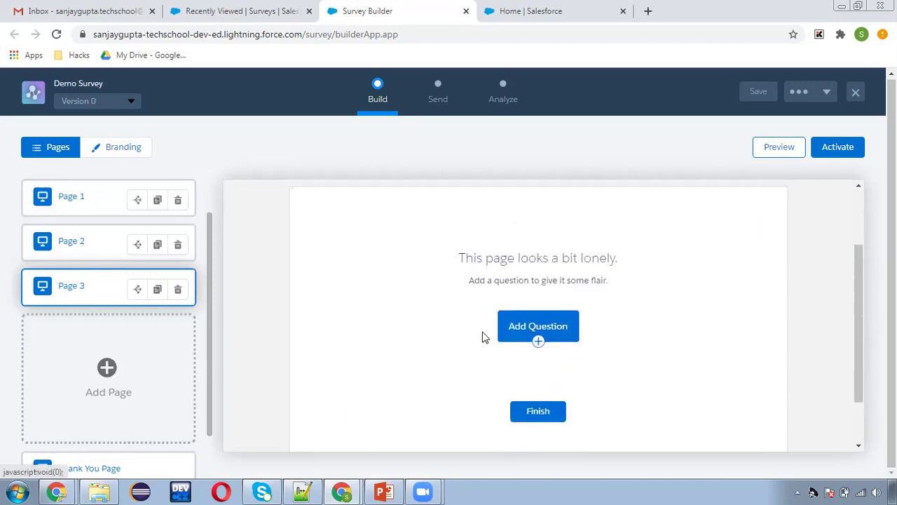
Step: Add a Long Text question titled 'Question 3' to Page 3
click(538, 336)
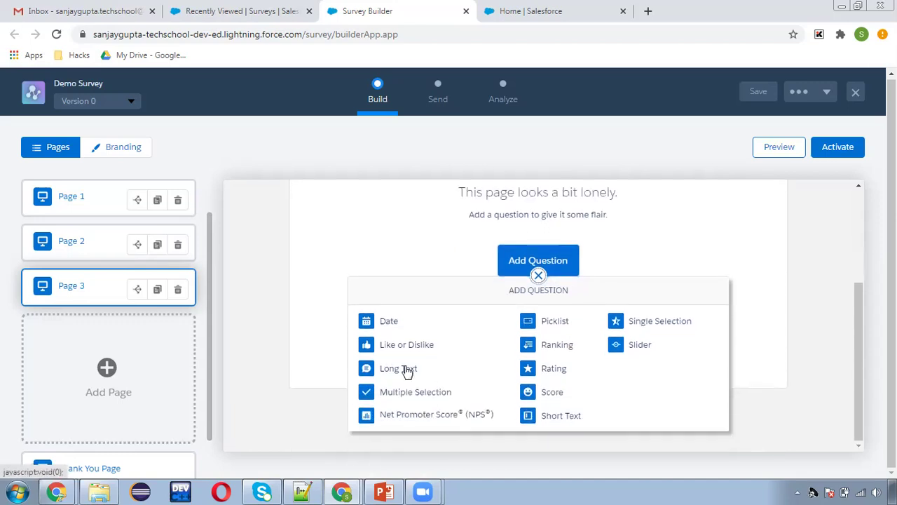
click(407, 370)
scroll(446, 349, up, 1)
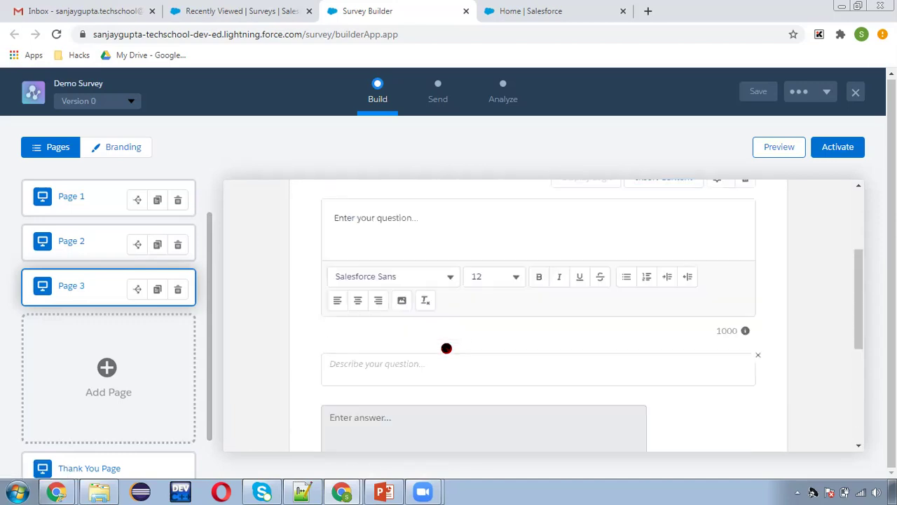
scroll(462, 315, up, 1)
click(453, 285)
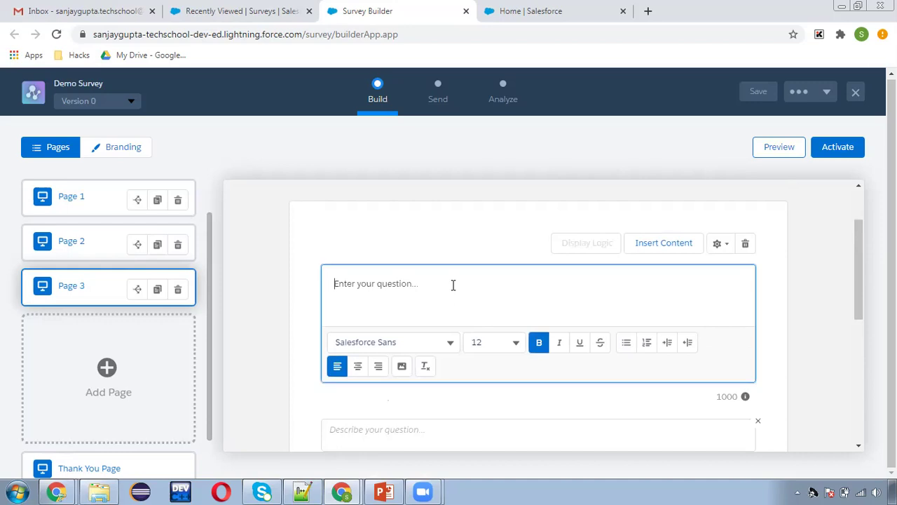
text(Question 3)
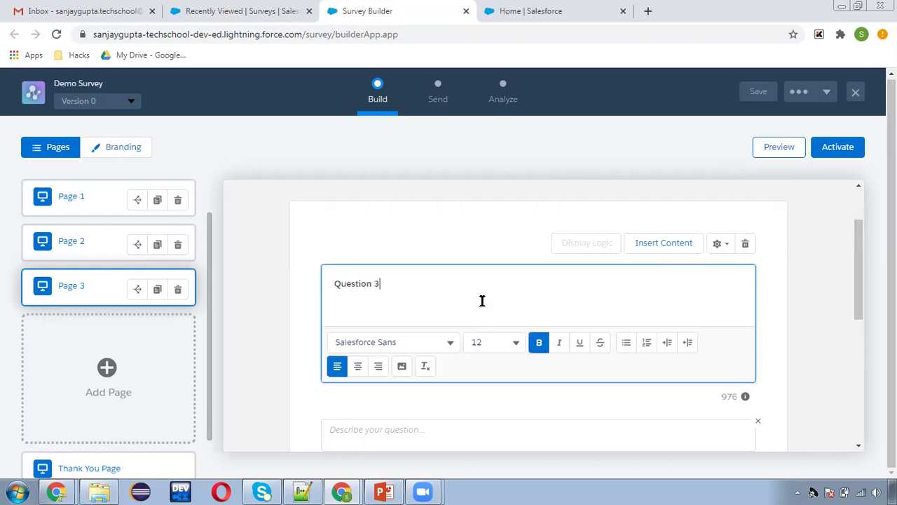
Step: Remove Question 3's description box and add an empty Page 4
scroll(562, 335, down, 2)
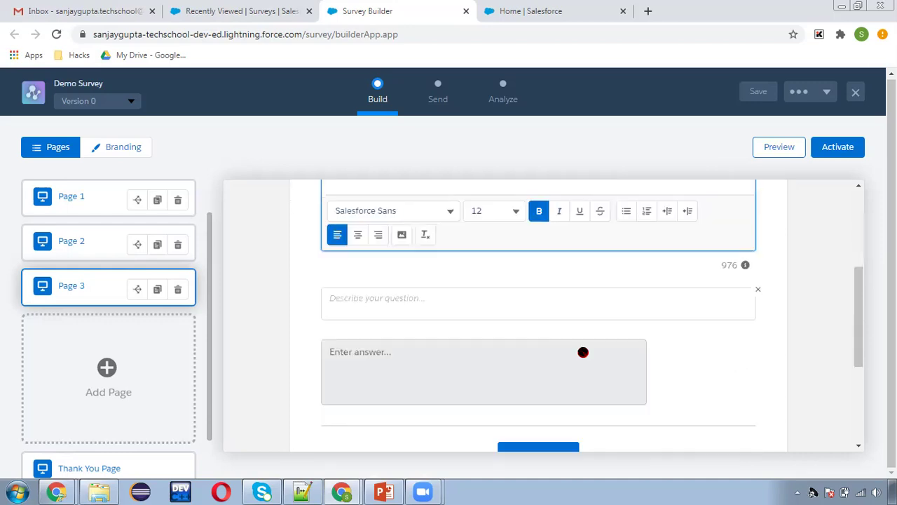
click(758, 291)
scroll(480, 349, down, 1)
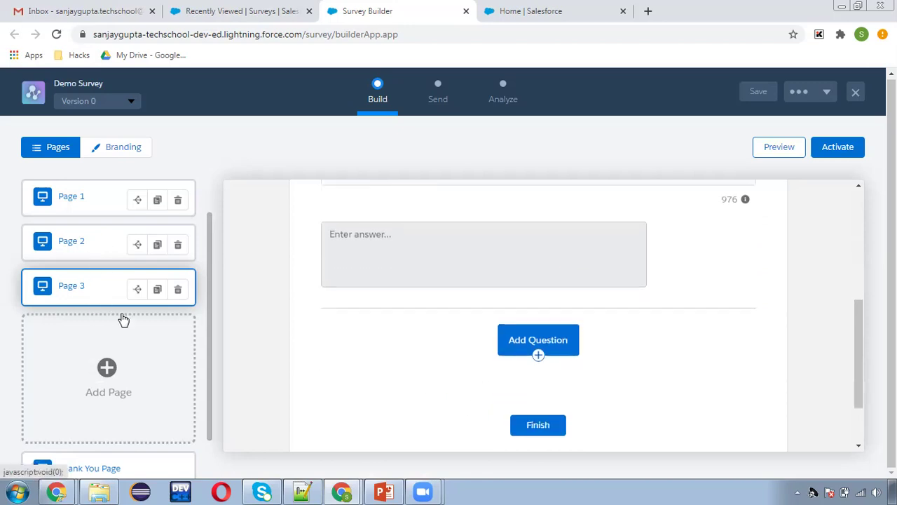
click(111, 364)
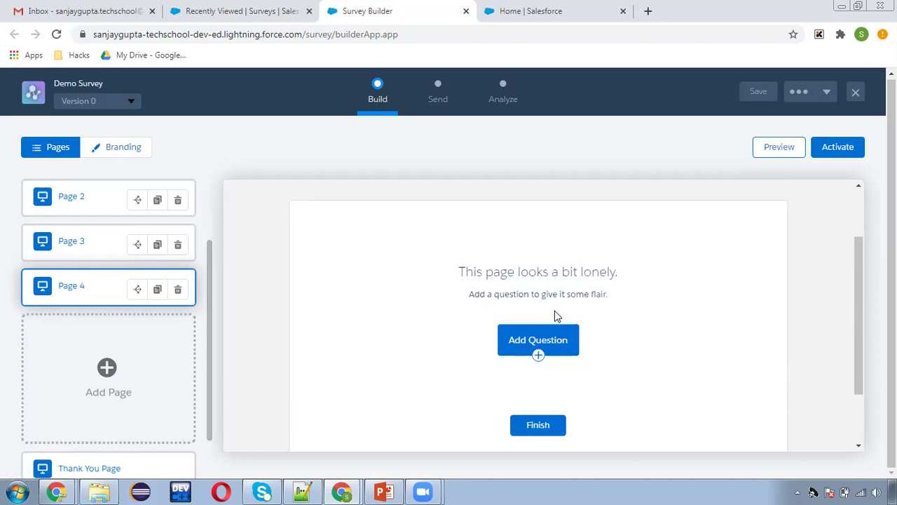
Step: Close the question-type list and trash the empty Page 4 card
click(543, 348)
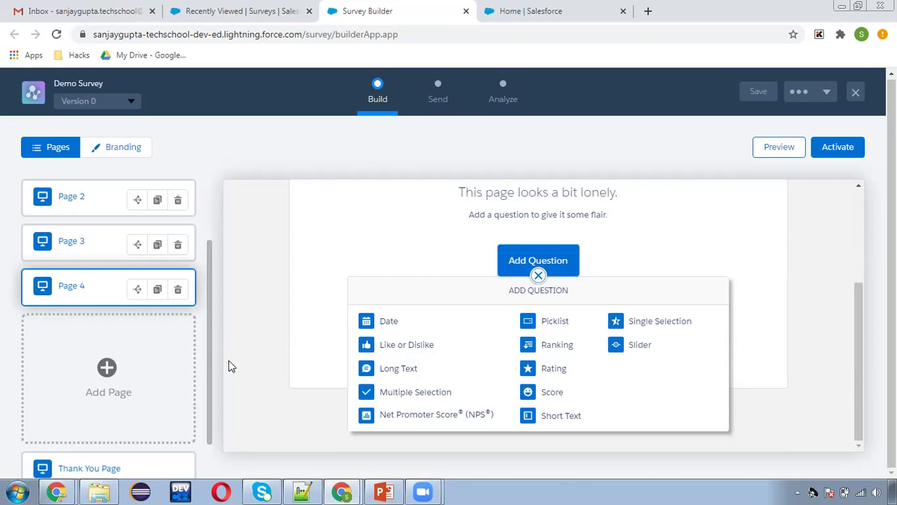
click(538, 275)
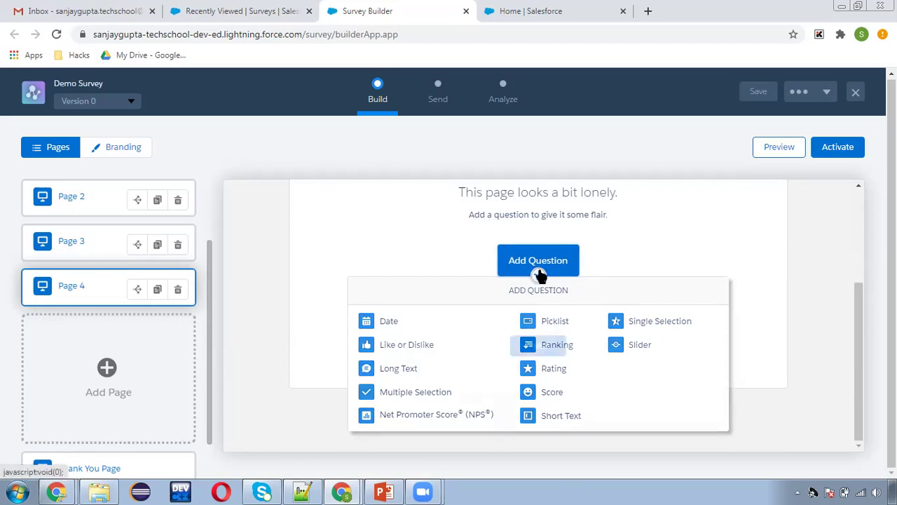
scroll(128, 372, up, 2)
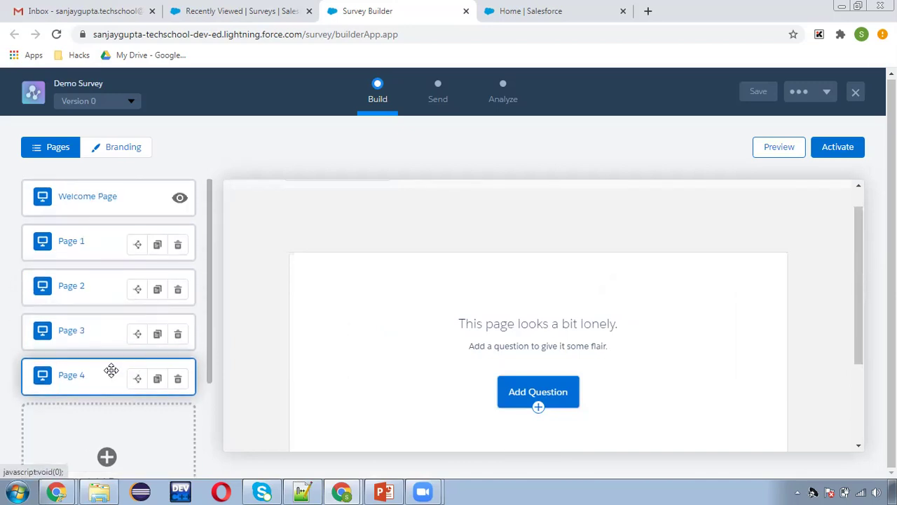
click(177, 379)
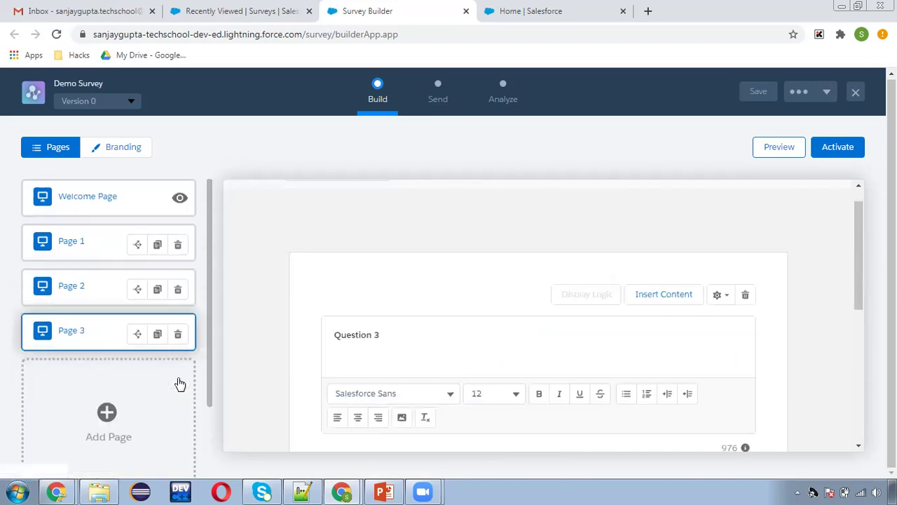
click(157, 336)
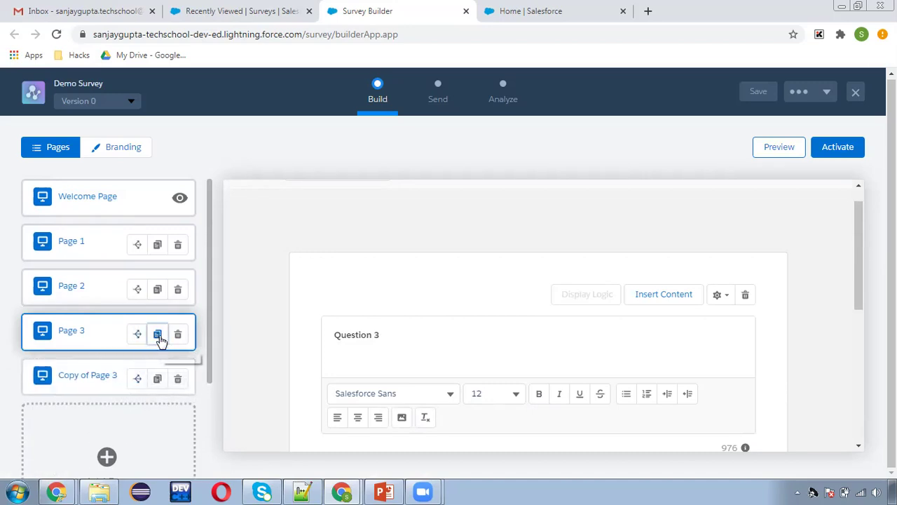
click(177, 379)
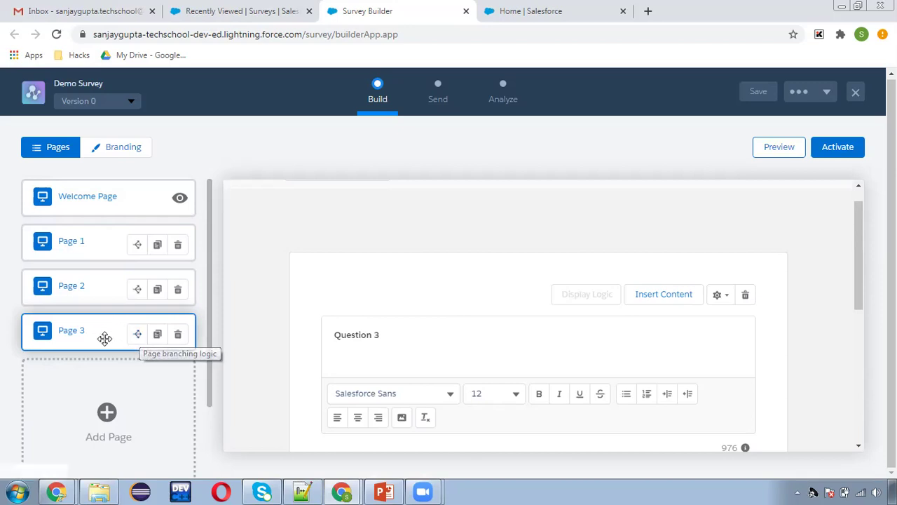
scroll(441, 336, down, 1)
scroll(442, 336, up, 2)
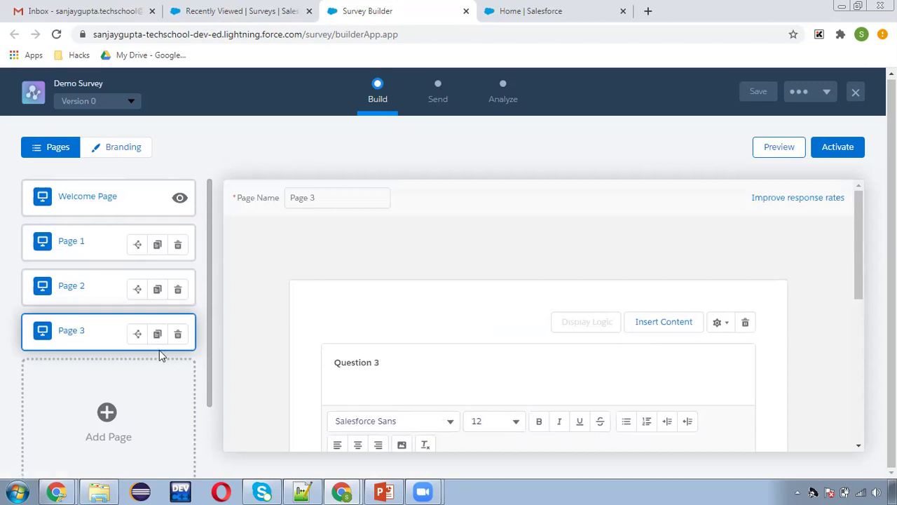
click(135, 334)
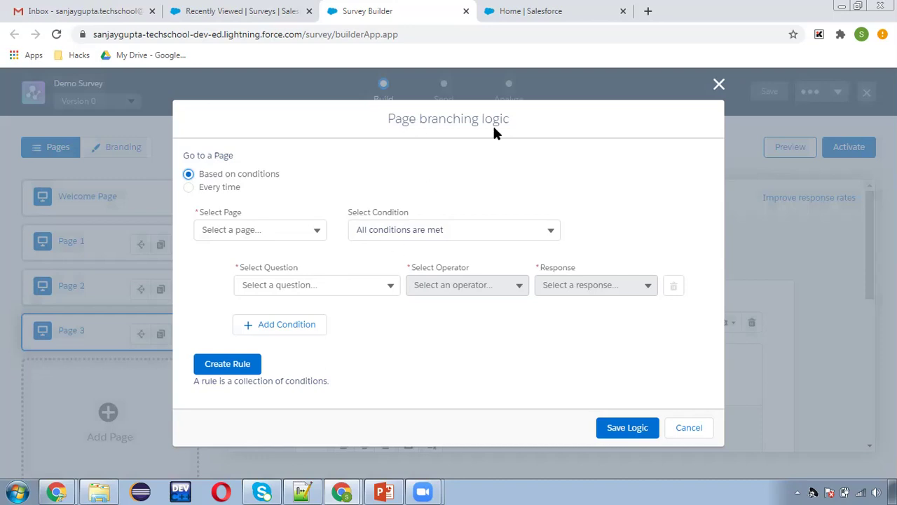
click(634, 428)
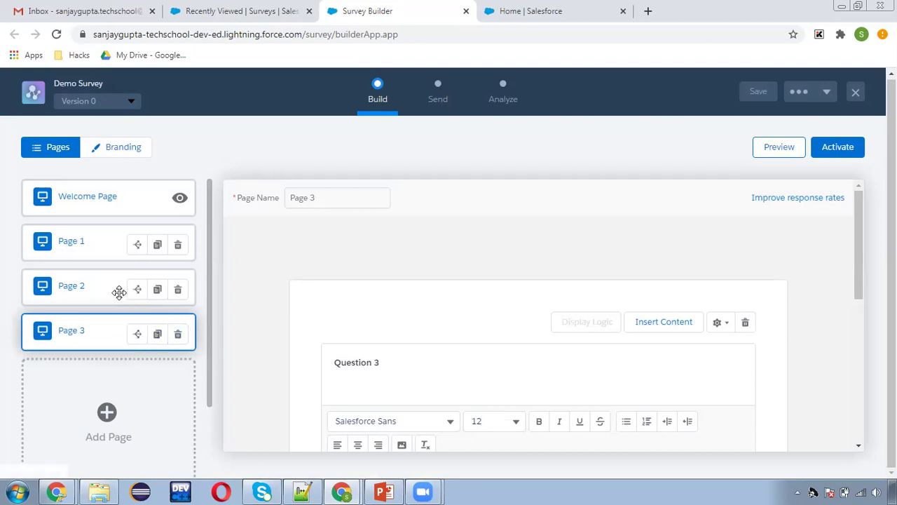
Step: Preview the survey, pass the welcome page, and rate Question 1 three stars
click(781, 148)
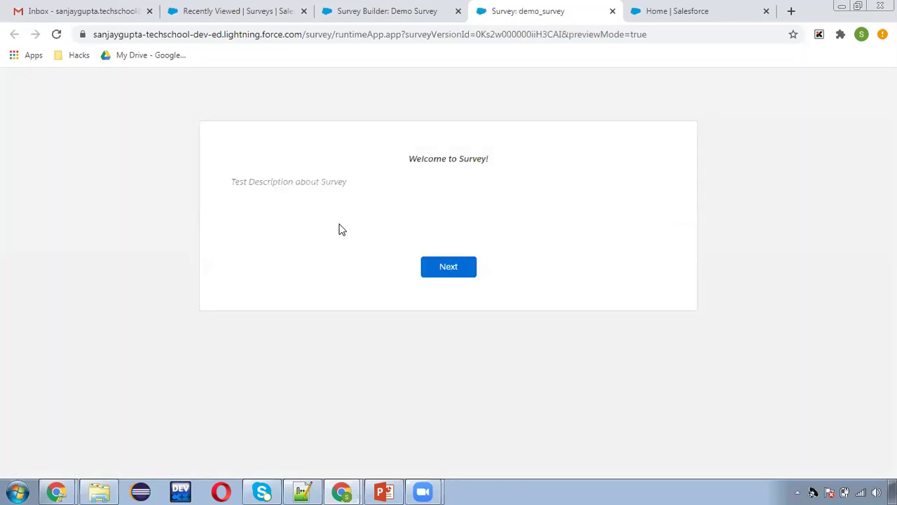
triple_click(439, 156)
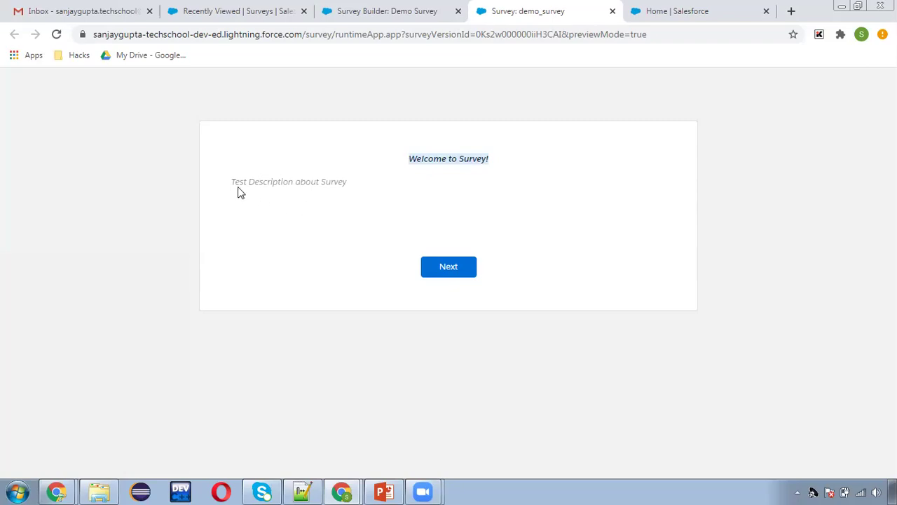
drag(234, 184, 352, 183)
click(363, 180)
click(447, 265)
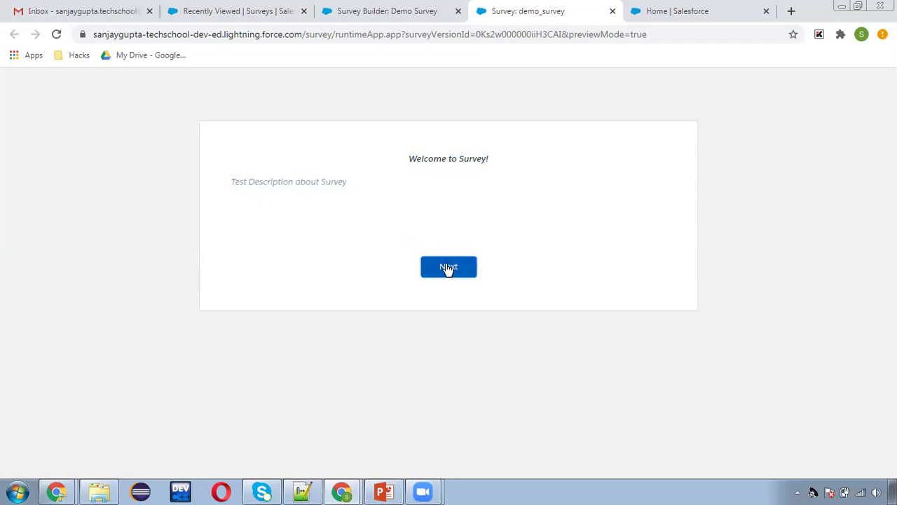
click(298, 200)
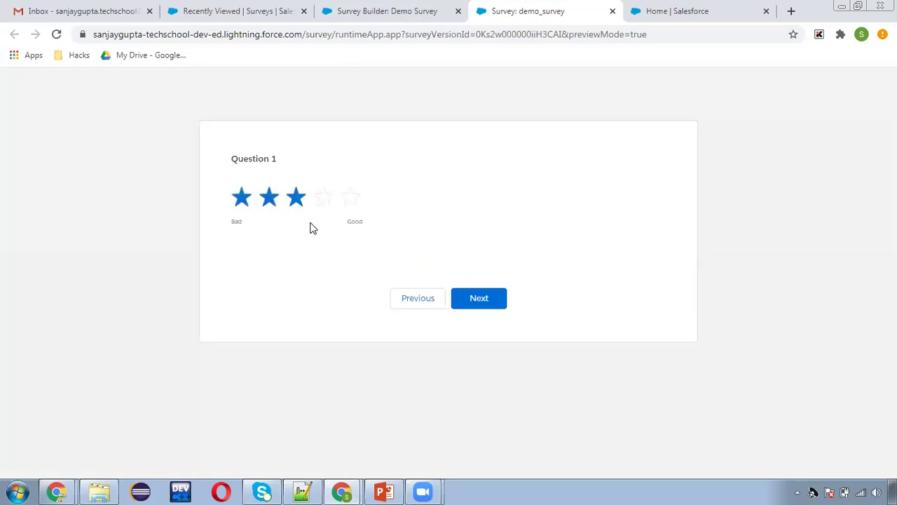
click(489, 300)
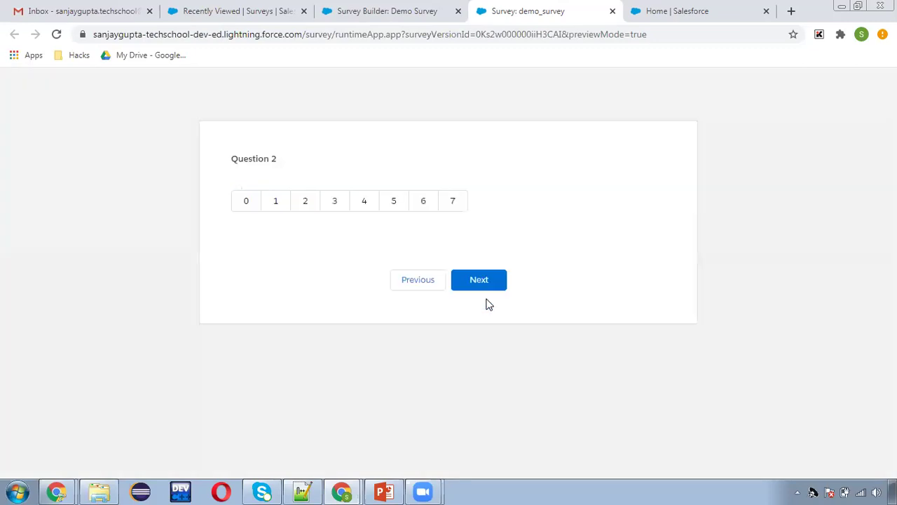
Step: Score Question 2 as 5, answer Question 3, and finish at the thank-you message
click(340, 204)
click(371, 211)
click(397, 209)
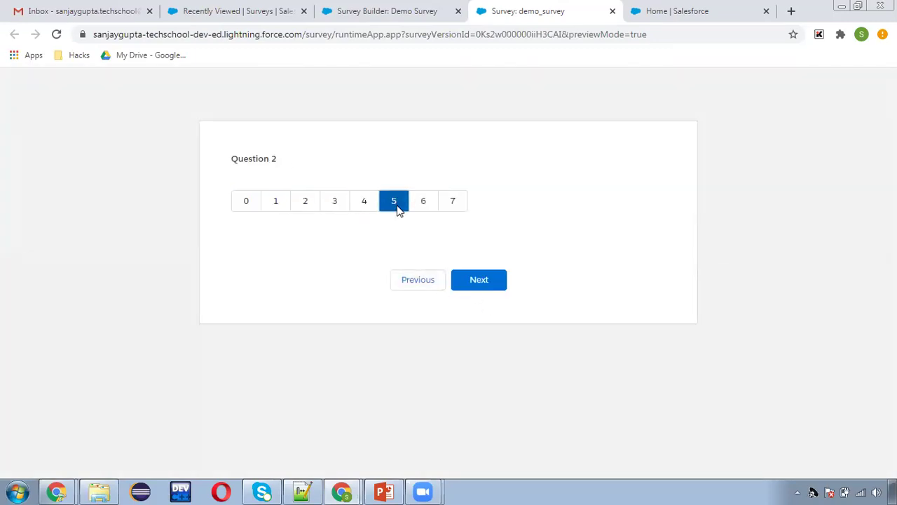
click(473, 282)
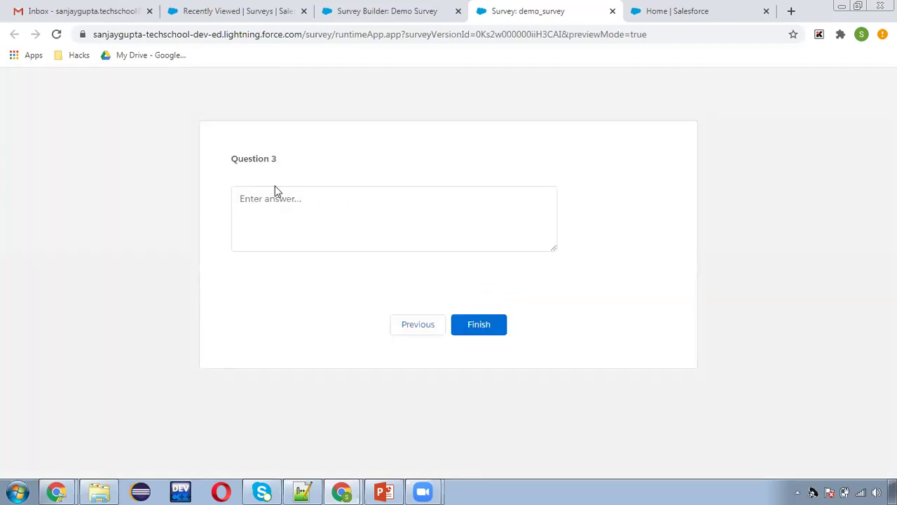
click(294, 230)
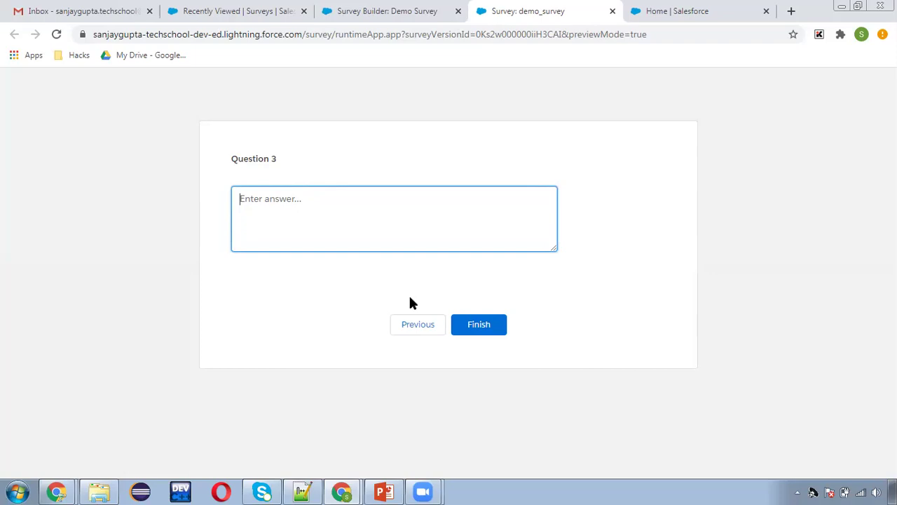
click(480, 326)
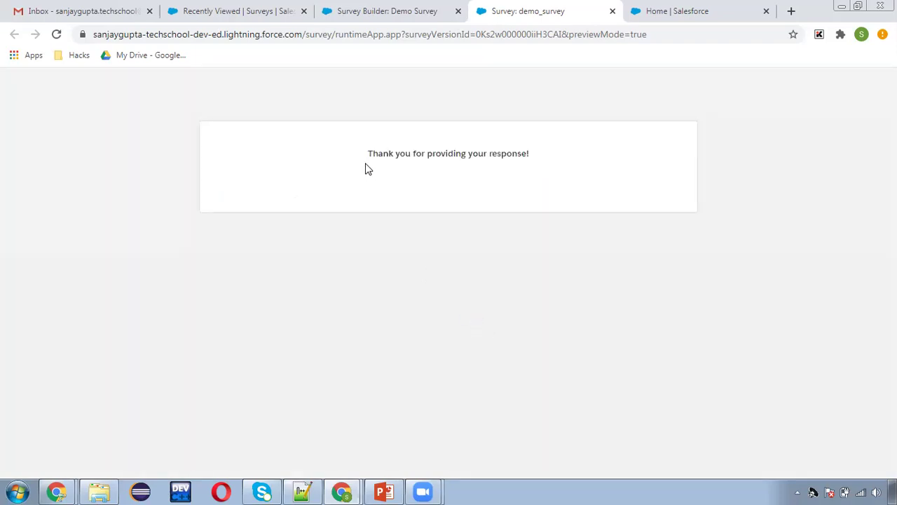
drag(365, 155, 544, 169)
click(544, 169)
Step: Close the preview, mark Question 3 as required, and save the survey
click(613, 11)
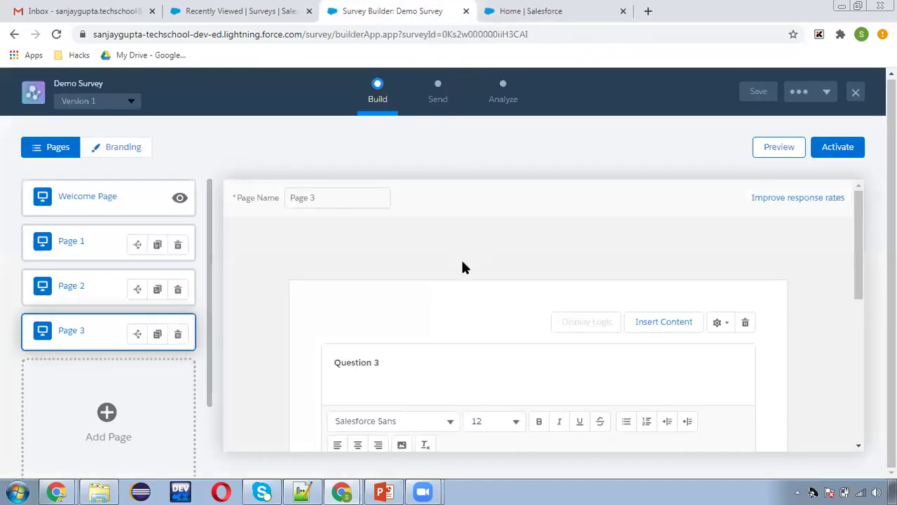
scroll(359, 302, down, 1)
scroll(392, 314, up, 1)
click(719, 323)
click(734, 372)
scroll(265, 351, down, 5)
scroll(266, 358, up, 5)
click(759, 95)
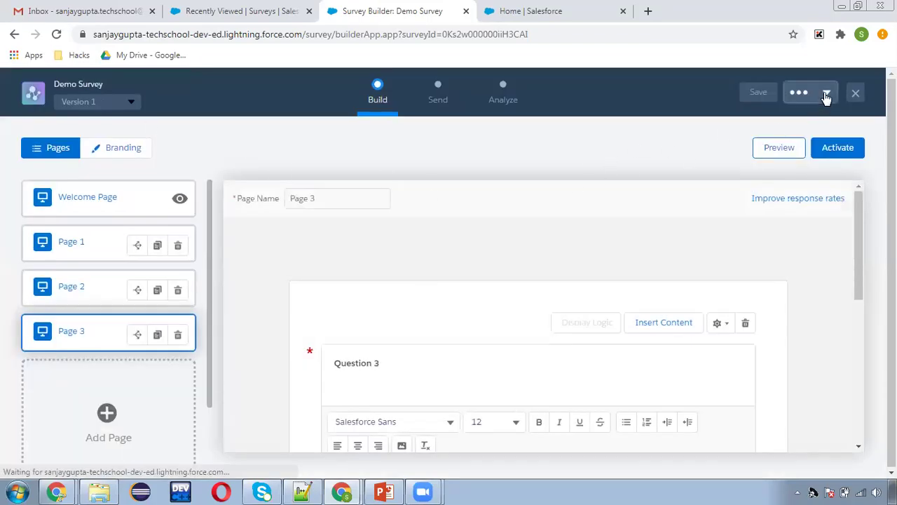
Step: Open and close the extra survey options menu twice
click(826, 94)
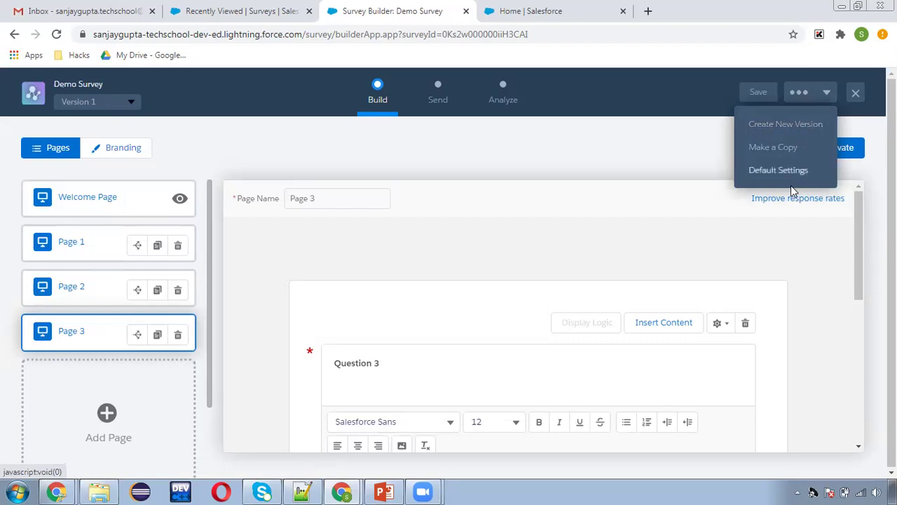
click(691, 158)
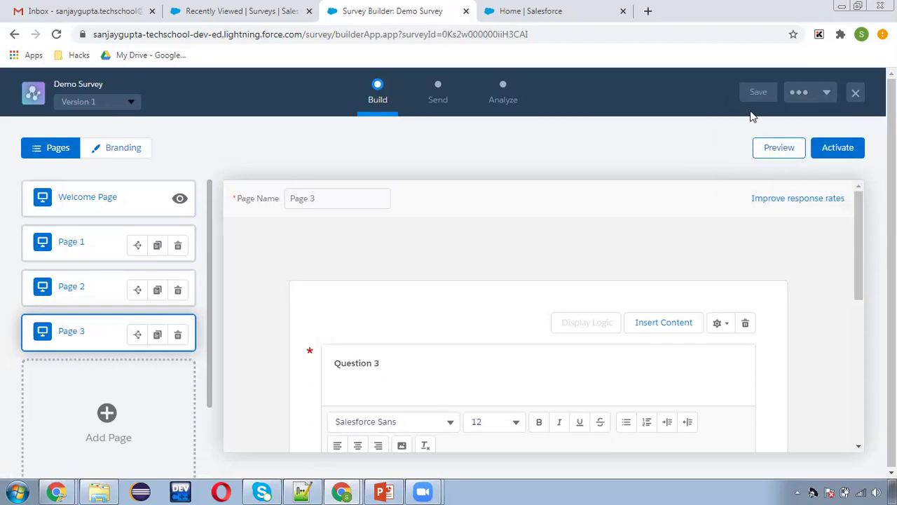
click(811, 100)
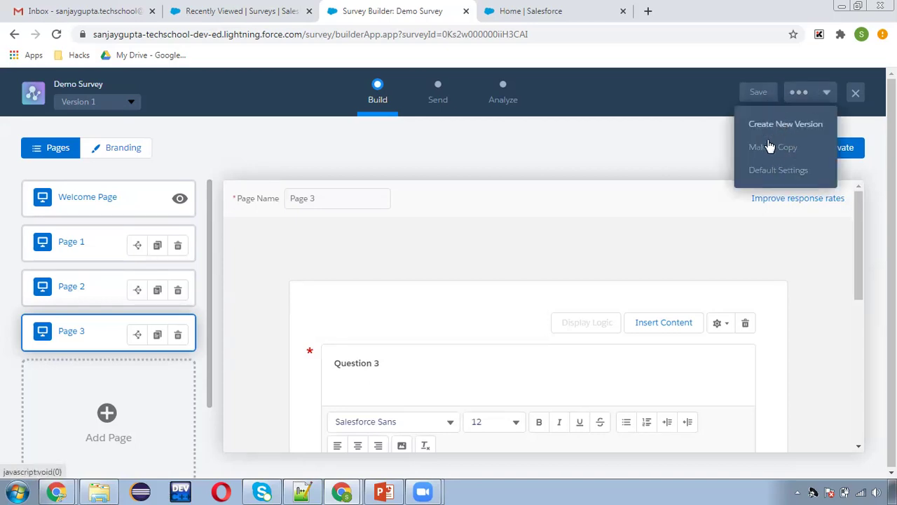
click(712, 127)
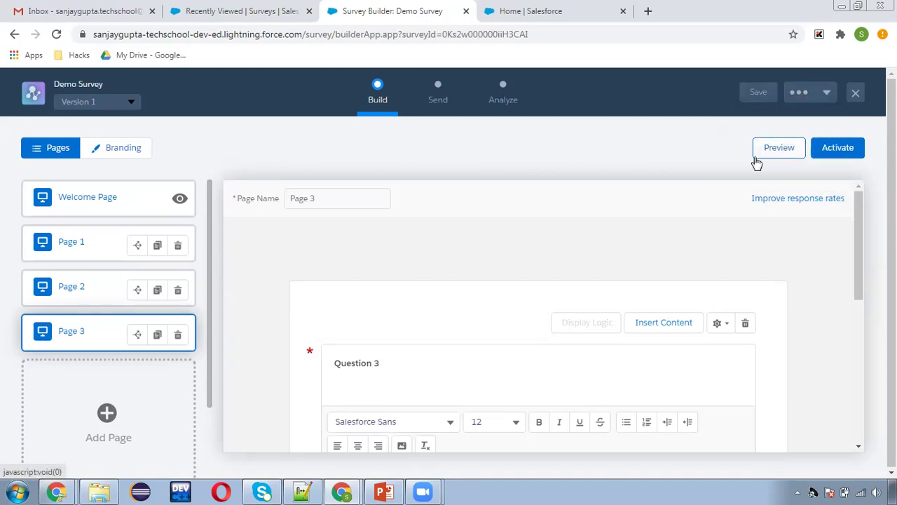
Step: Activate the survey, confirm with Got It, and dismiss the success message
click(834, 150)
click(617, 340)
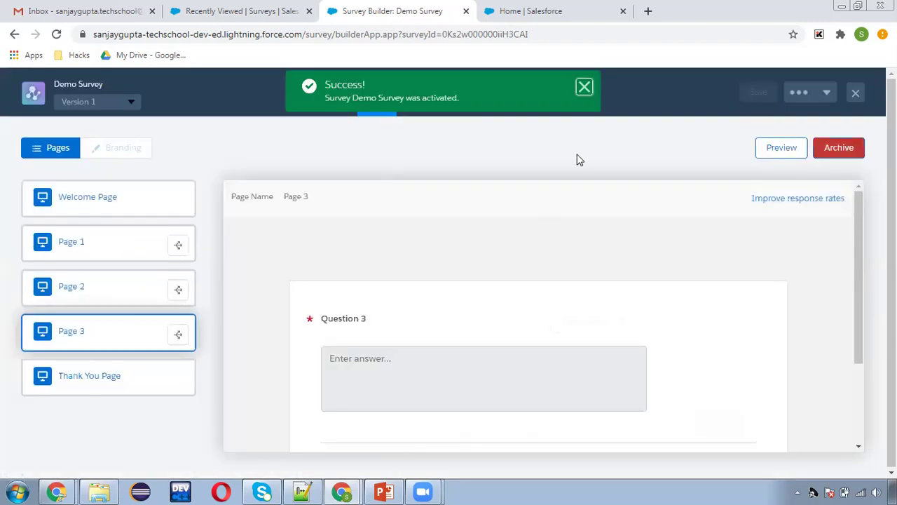
click(582, 89)
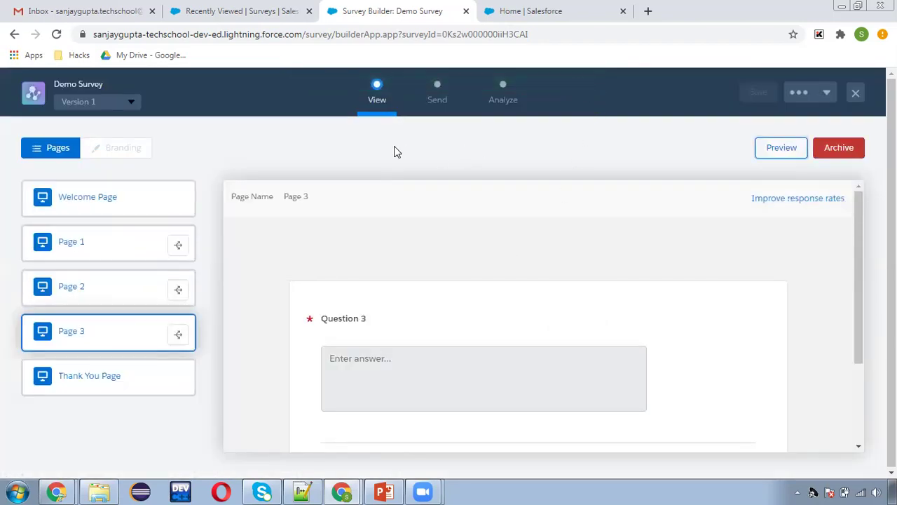
Step: View the Welcome Page, Pages 1–3 and the Thank You Page of the live survey
scroll(392, 207, down, 3)
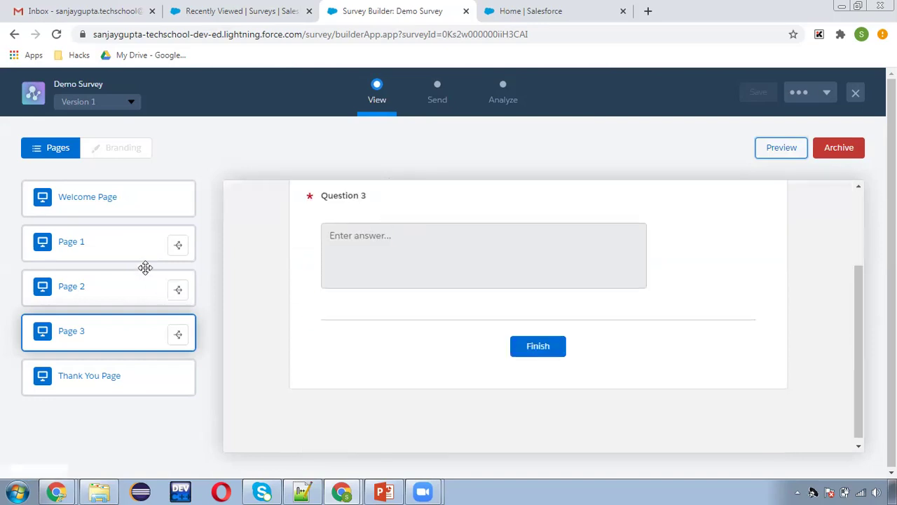
click(140, 202)
click(112, 254)
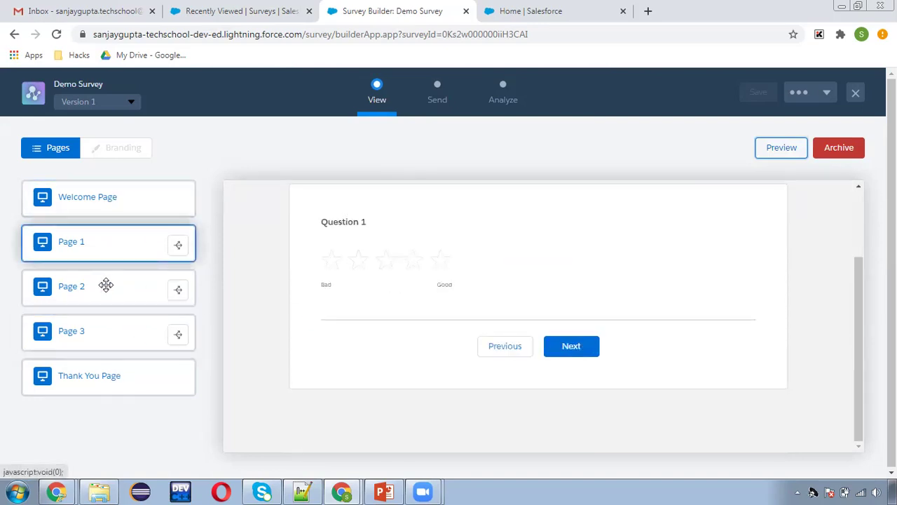
click(106, 286)
click(98, 332)
click(98, 372)
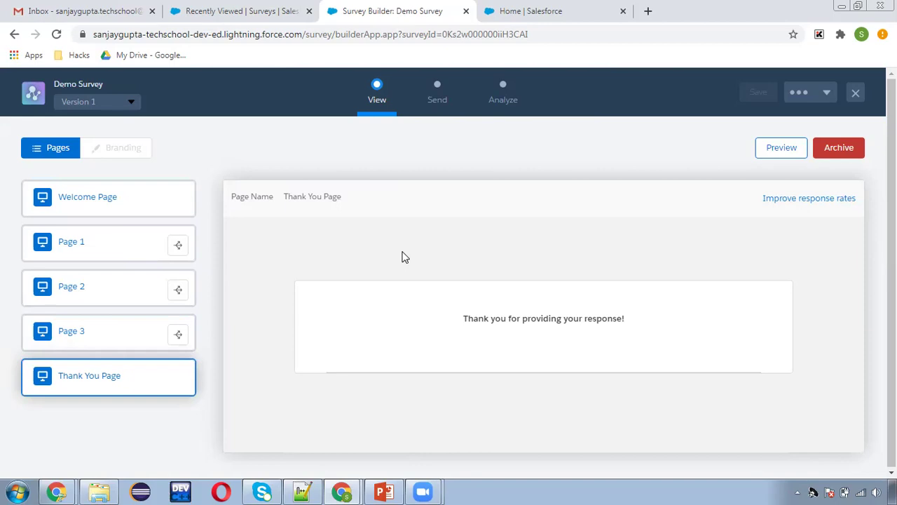
click(808, 98)
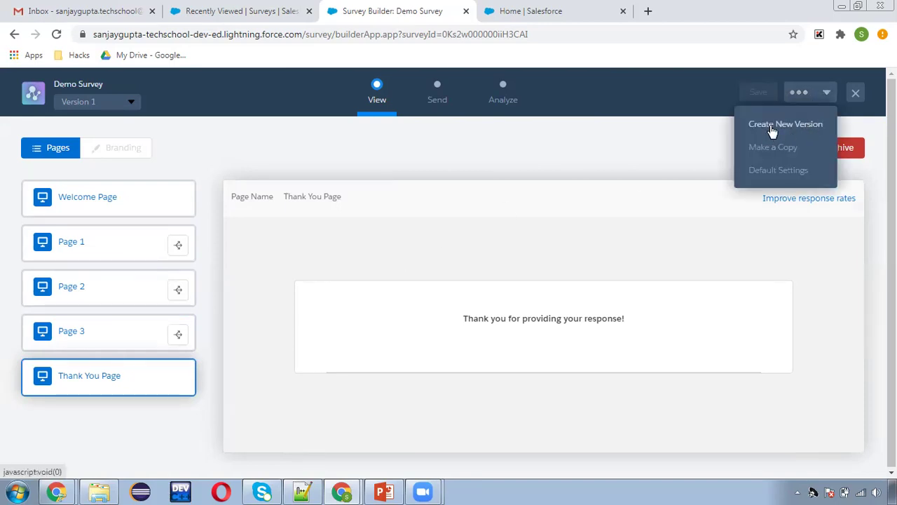
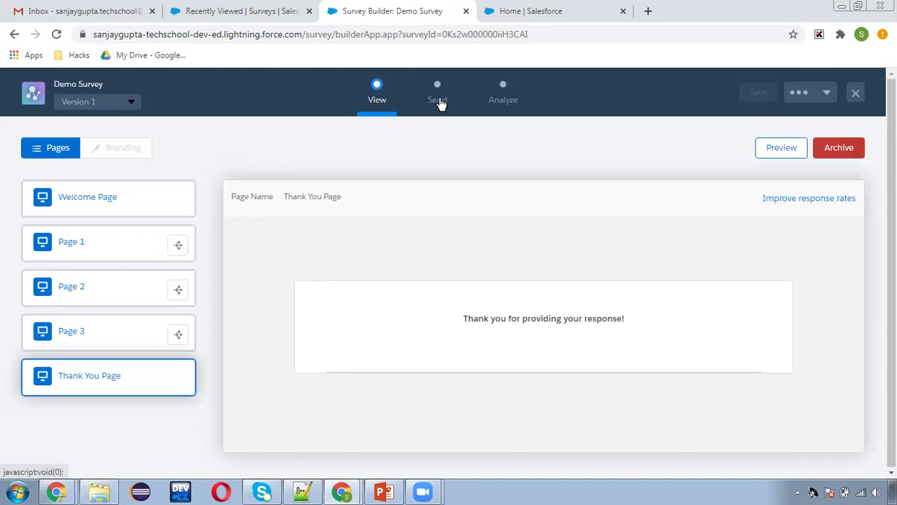
Step: Generate Demo Survey's invitation link and compare the inside- and outside-company participant tabs
click(437, 99)
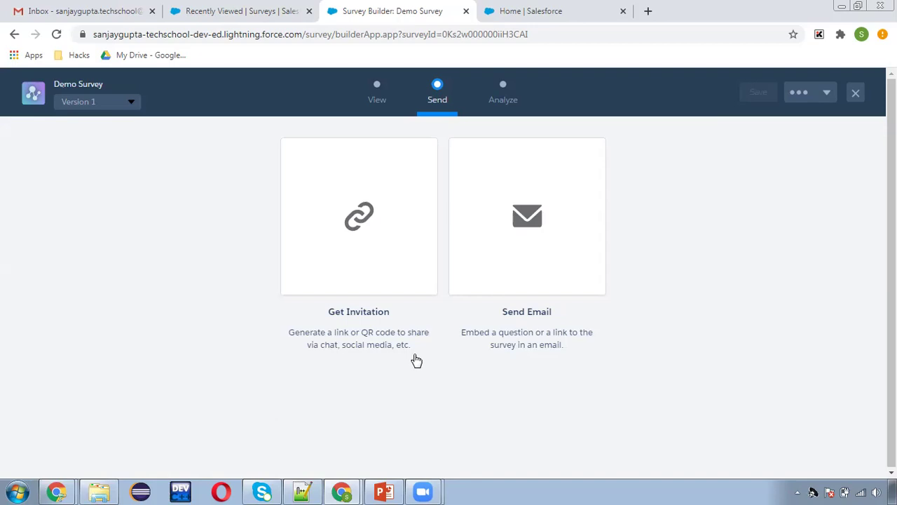
click(366, 221)
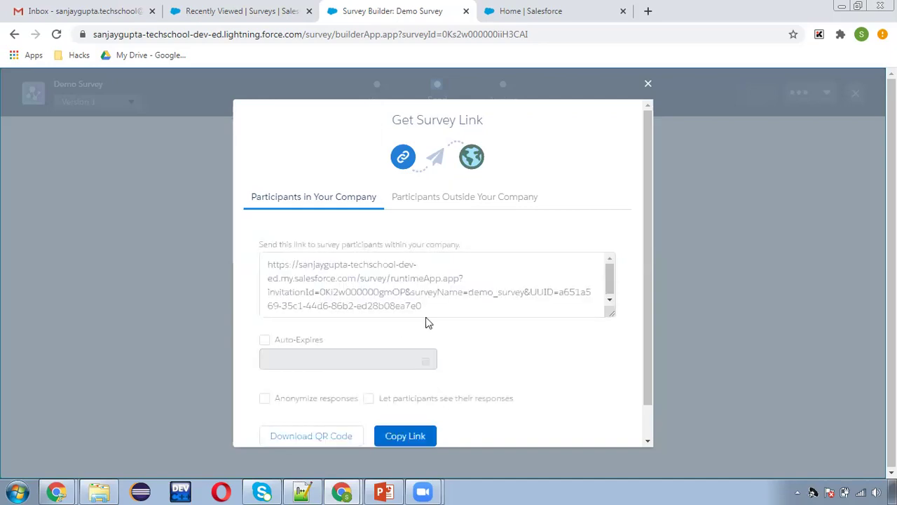
scroll(424, 291, down, 1)
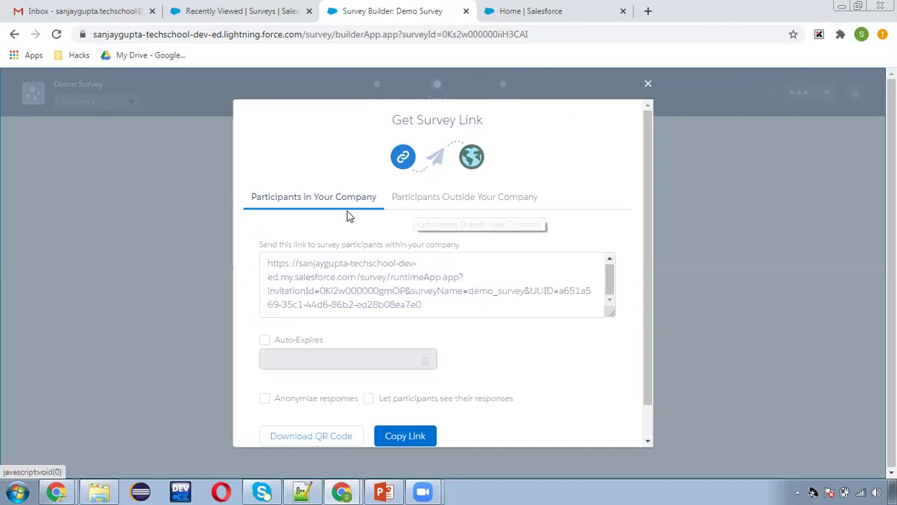
click(410, 202)
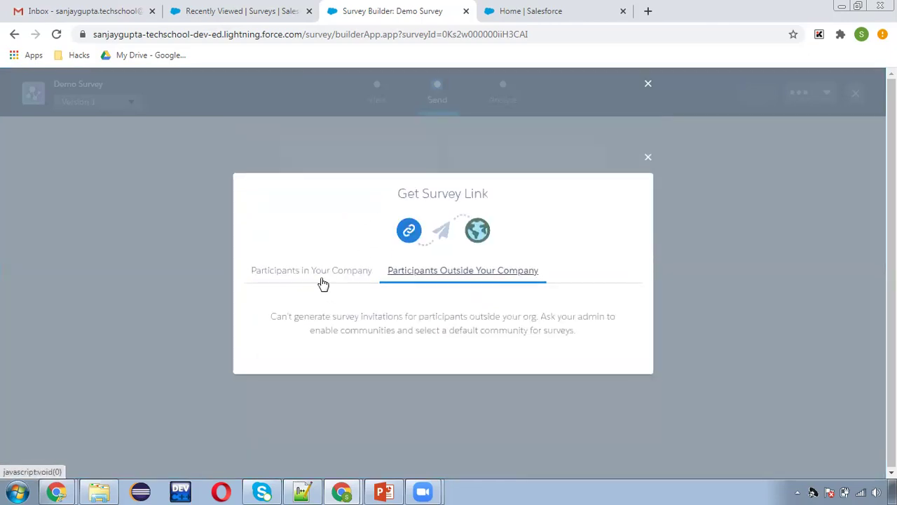
click(321, 279)
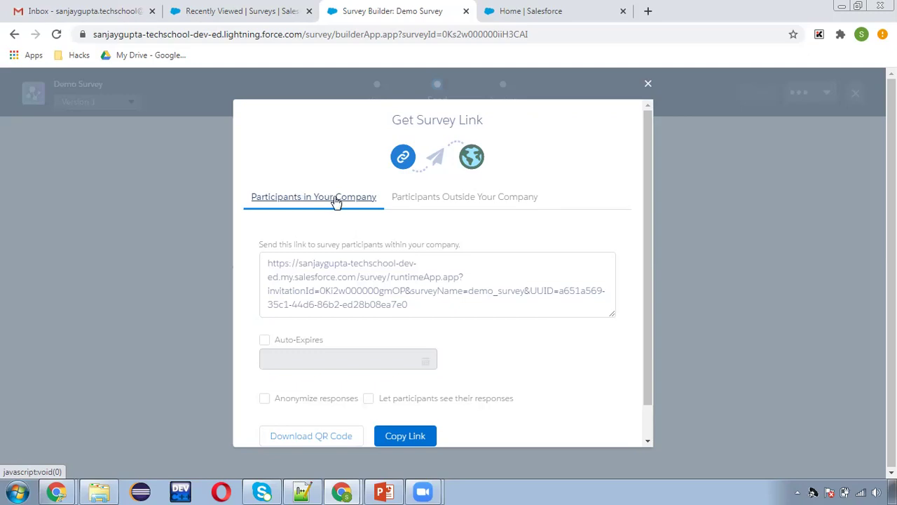
click(413, 197)
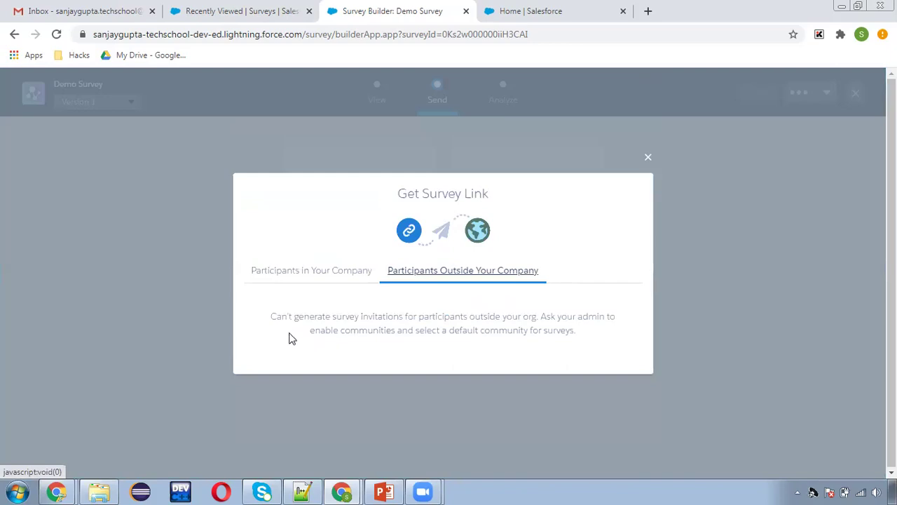
Step: Select the company participants' survey link text, then close the Get Survey Link window
drag(272, 315, 588, 338)
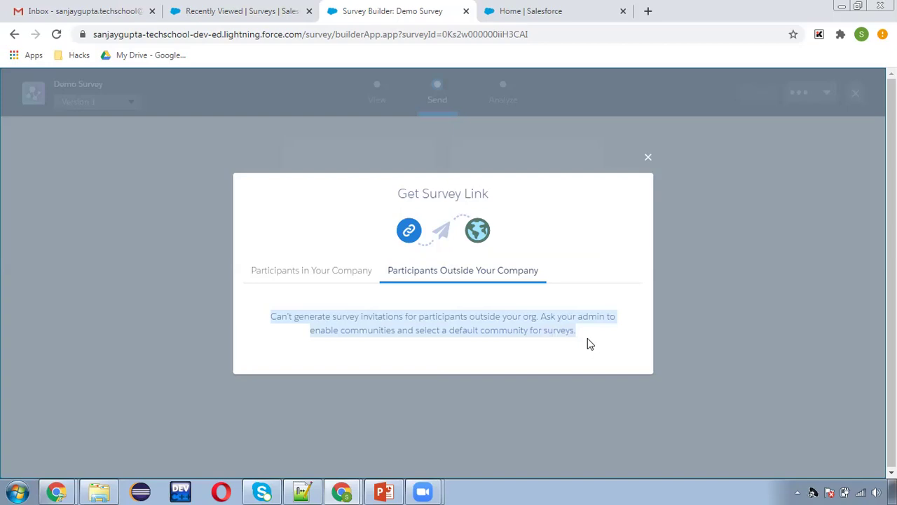
click(588, 339)
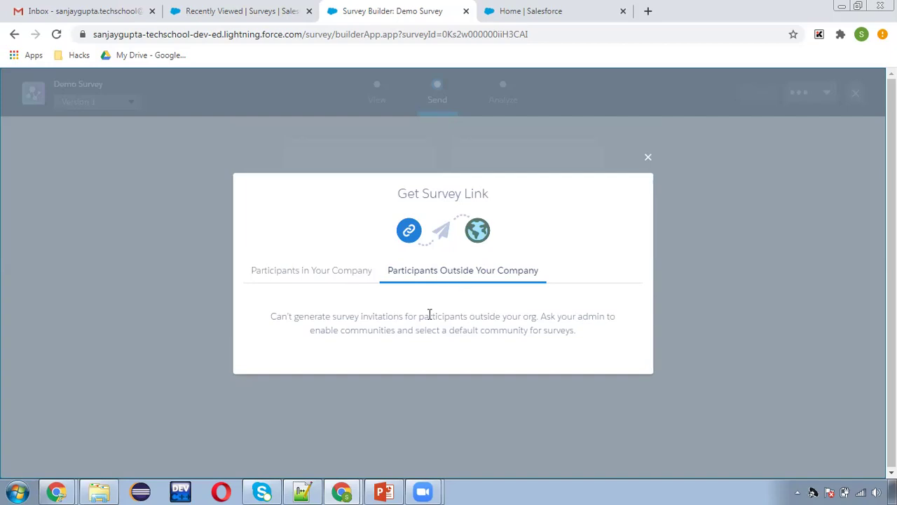
click(315, 274)
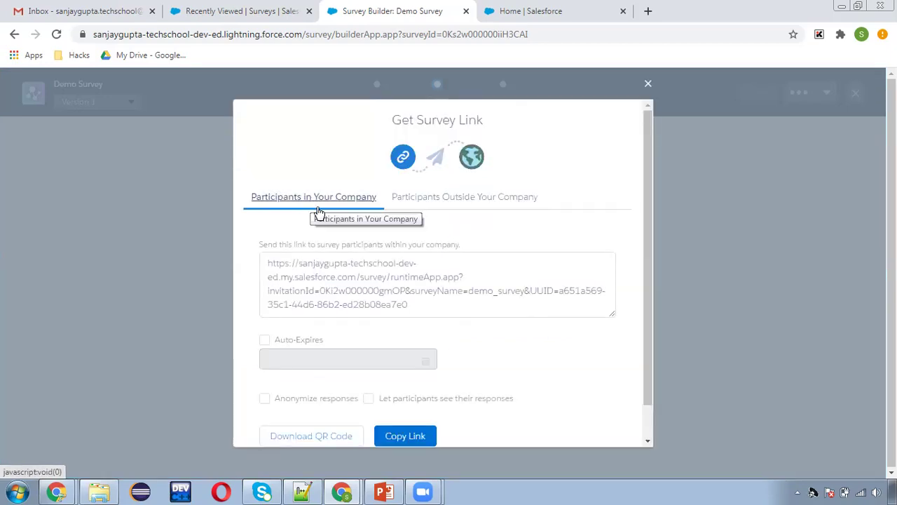
click(272, 263)
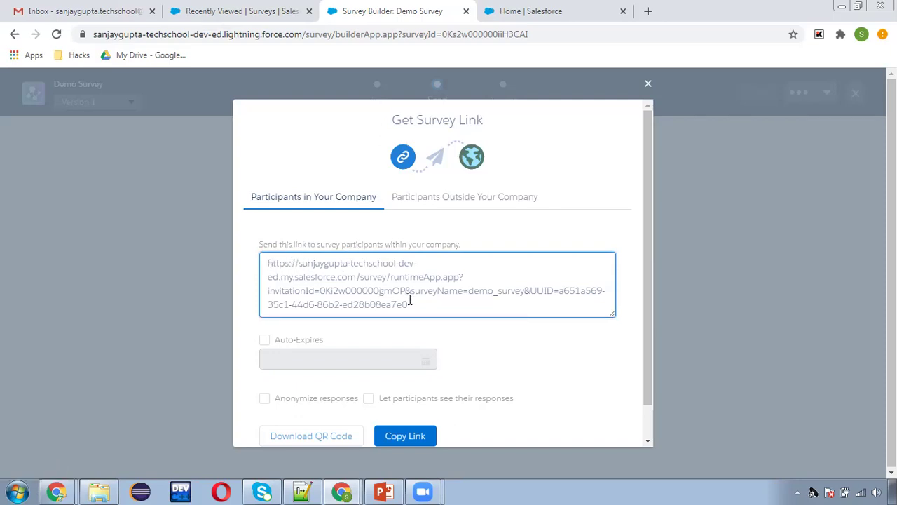
drag(411, 300, 267, 262)
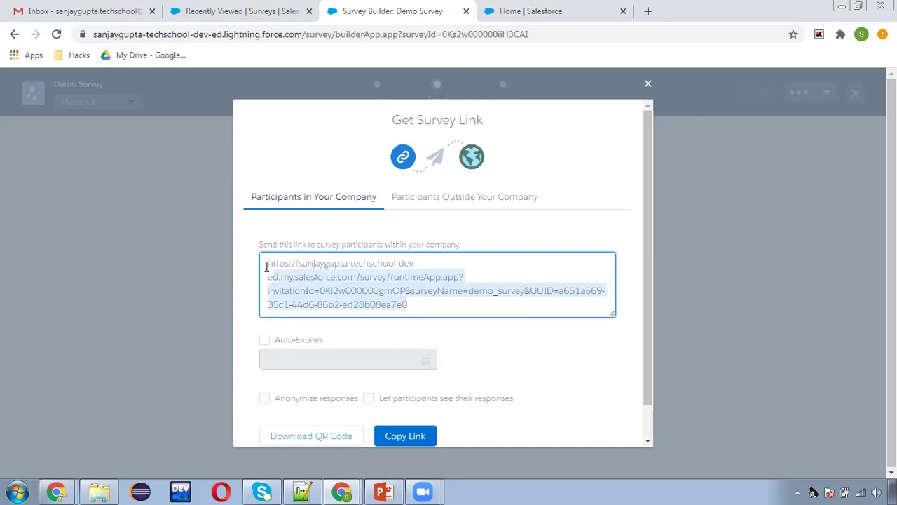
click(579, 362)
scroll(577, 362, down, 1)
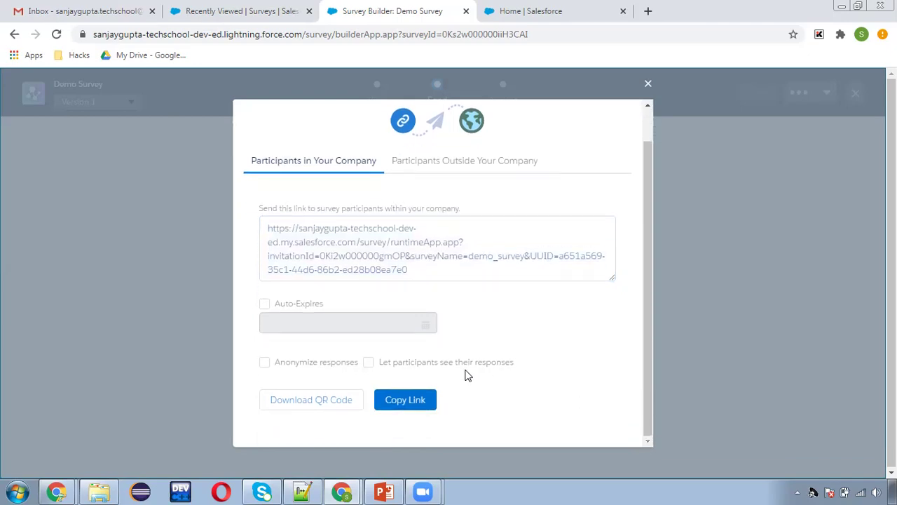
click(648, 83)
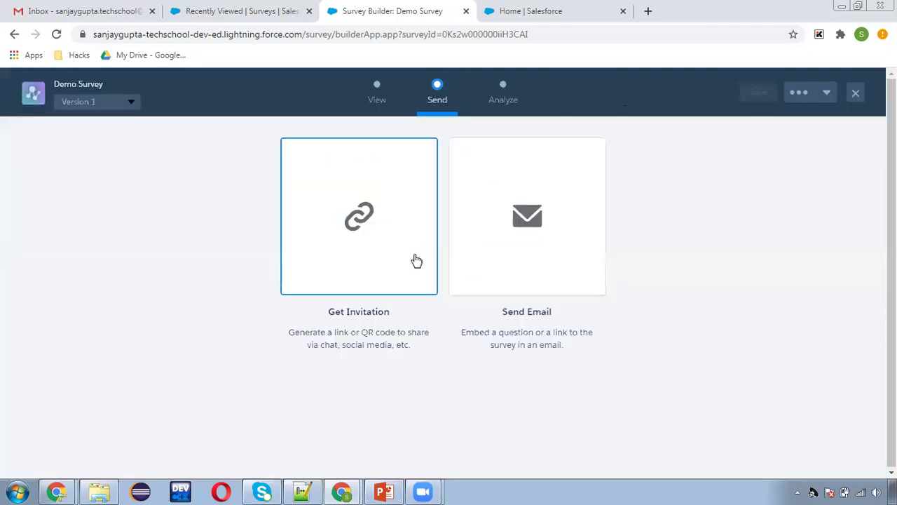
Step: Start a Send Email invitation embedding the Survey link content and continue to the recipients step
click(527, 242)
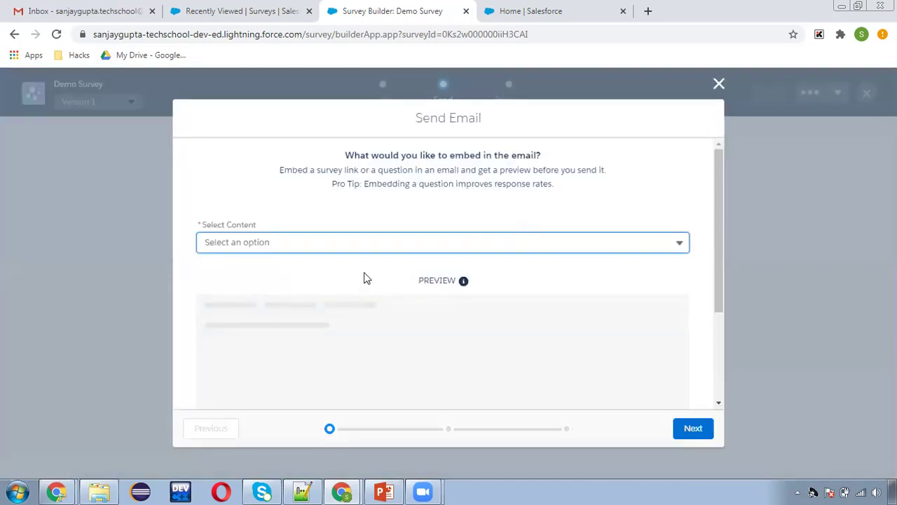
click(238, 243)
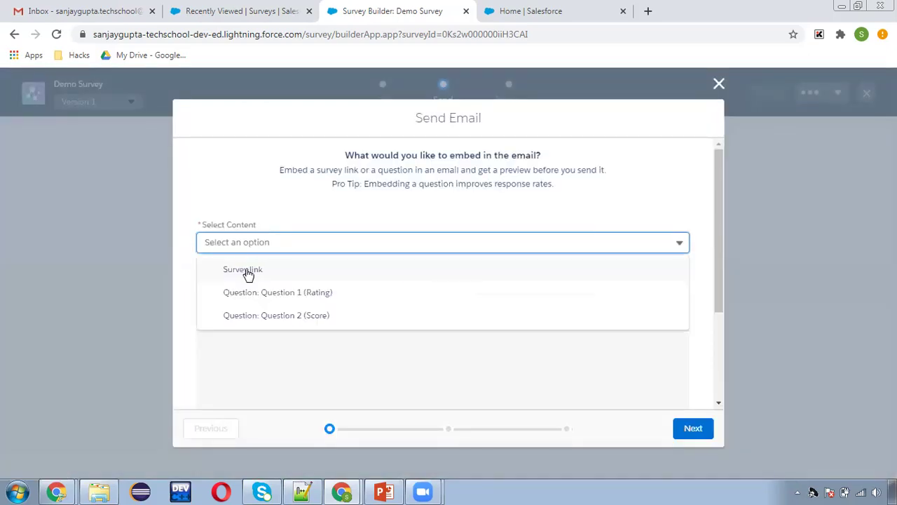
scroll(276, 295, down, 1)
scroll(276, 294, up, 1)
click(247, 273)
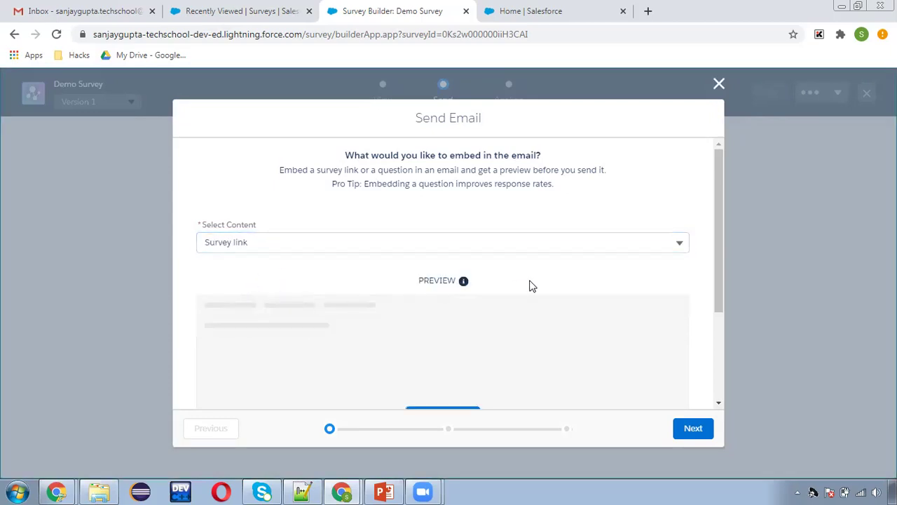
scroll(531, 285, down, 2)
scroll(467, 327, up, 2)
scroll(468, 327, down, 2)
click(683, 434)
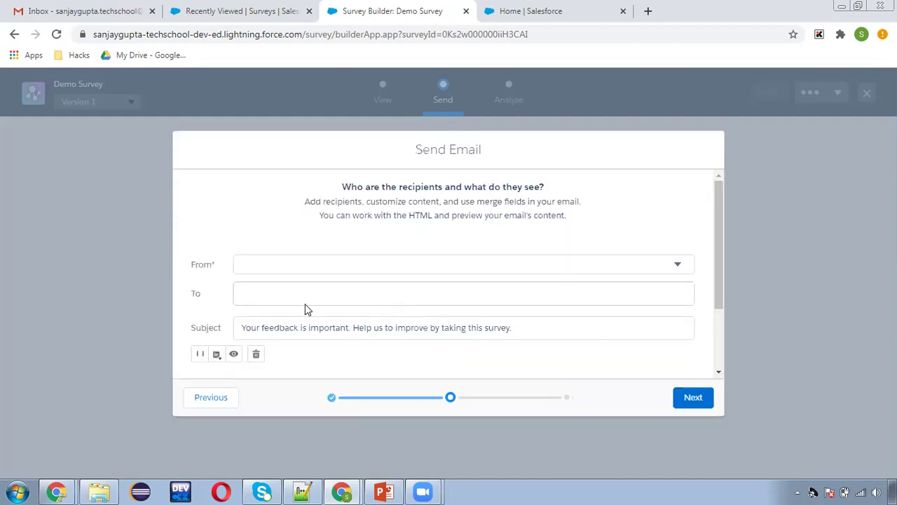
Step: Search contacts in the To field and address the email to the correct contact, removing the wrong one
scroll(287, 261, down, 1)
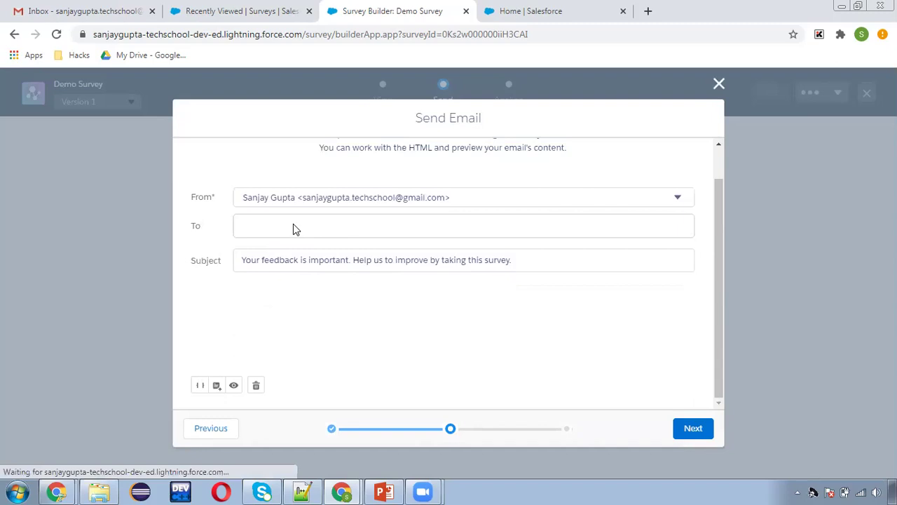
click(293, 228)
text(sanjay)
text(gpt)
text(gupta)
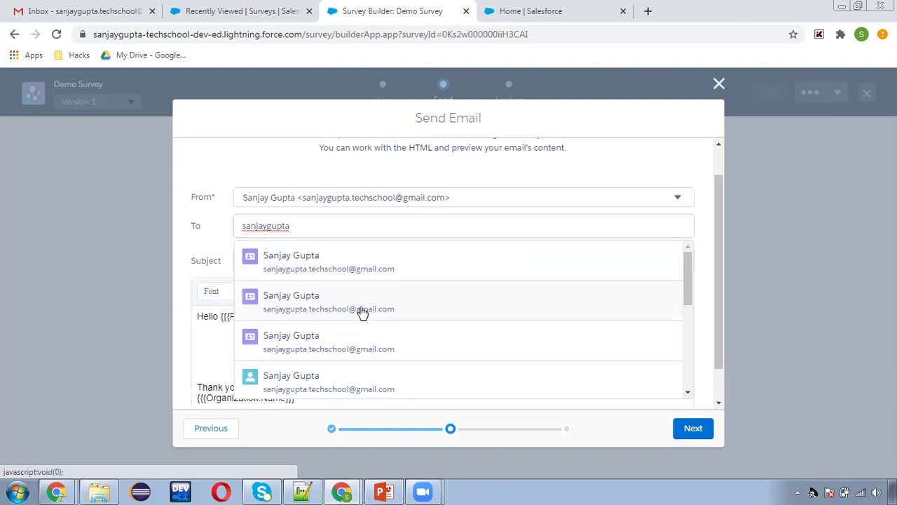
drag(686, 267, 683, 296)
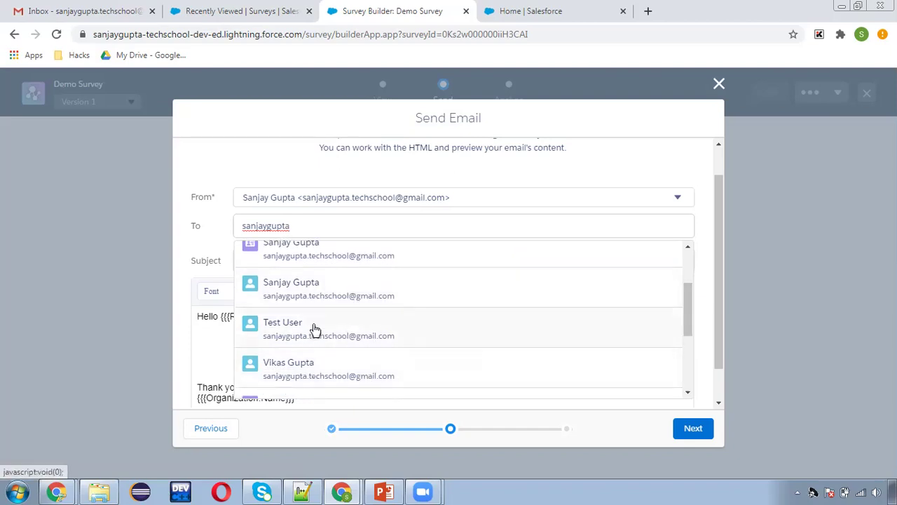
click(315, 290)
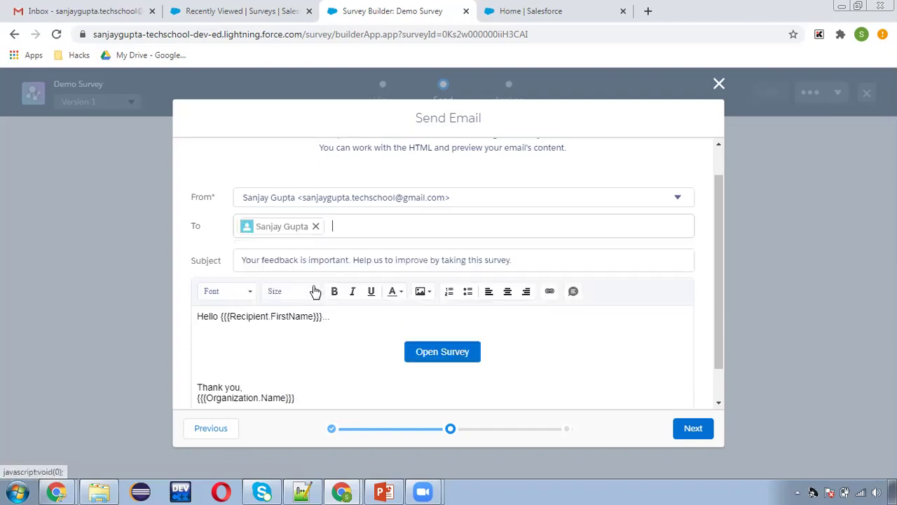
click(315, 226)
text(sanjaygupta)
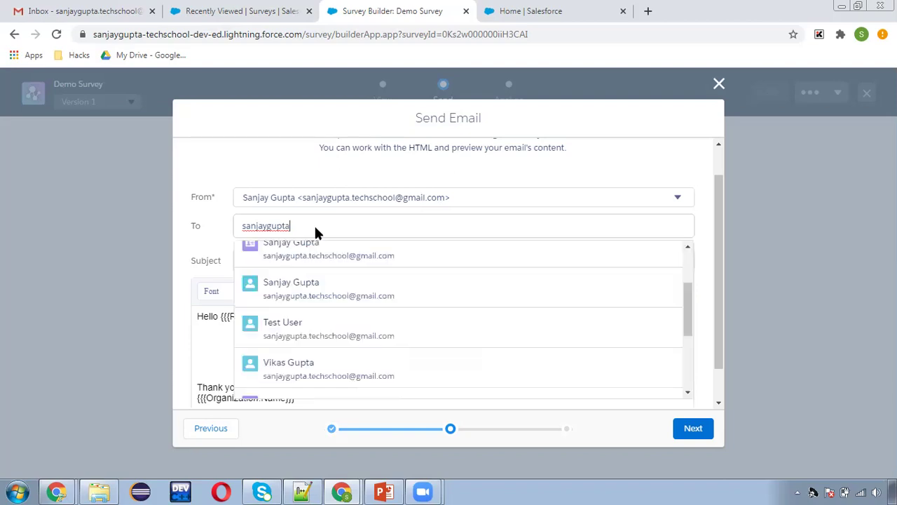
click(314, 375)
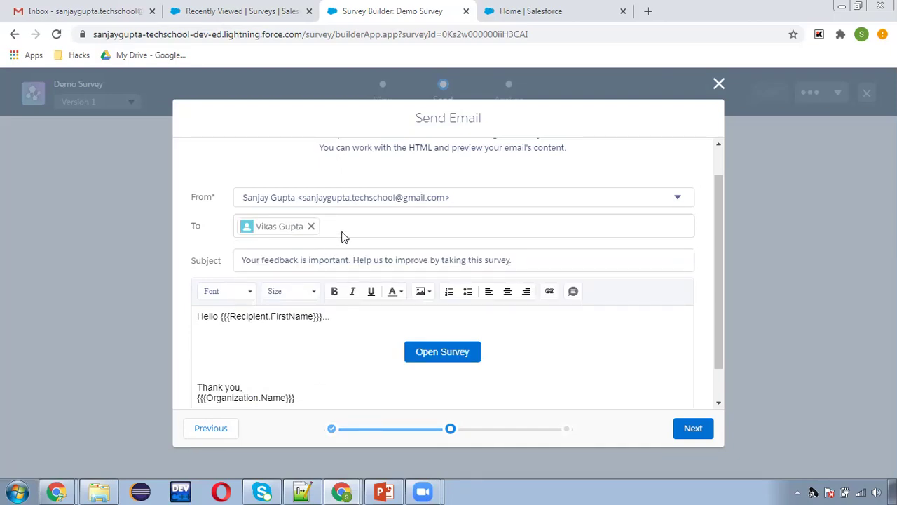
Step: Review the default subject and body with its {{{Organization.Name}}} merge field, then continue
click(528, 262)
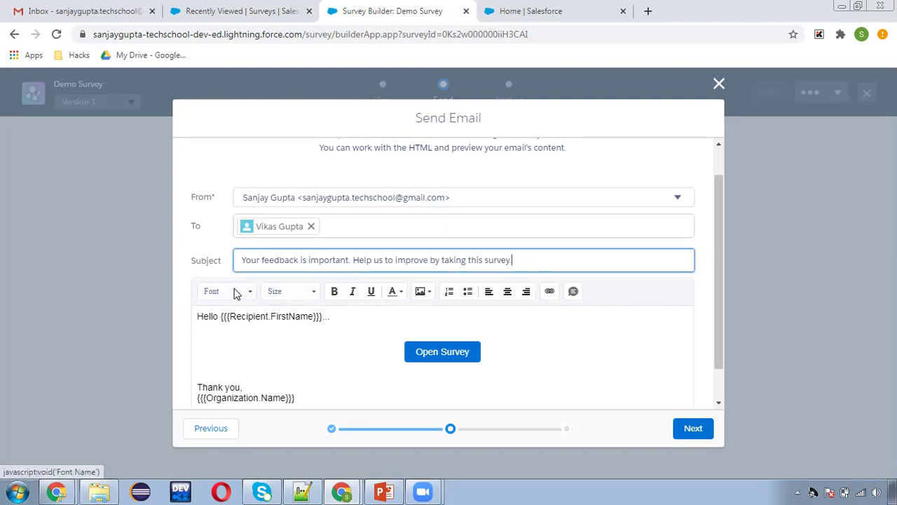
click(256, 327)
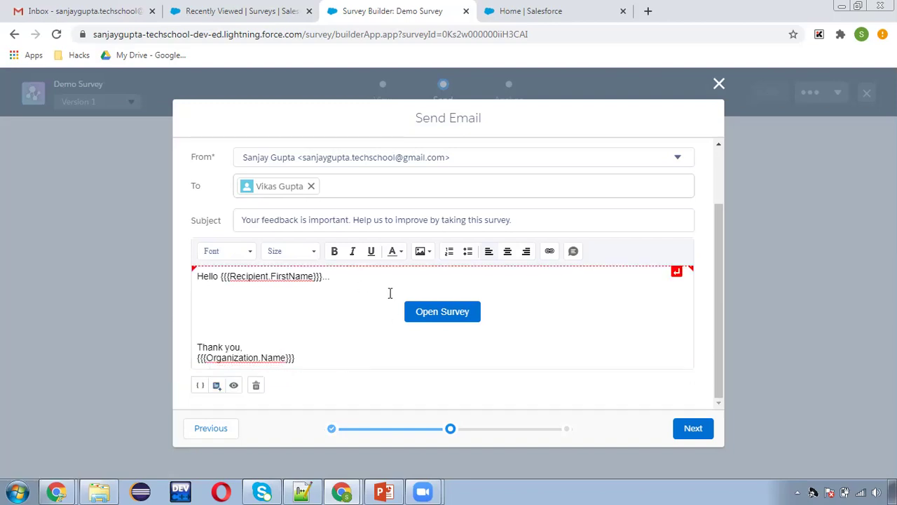
drag(198, 277, 336, 270)
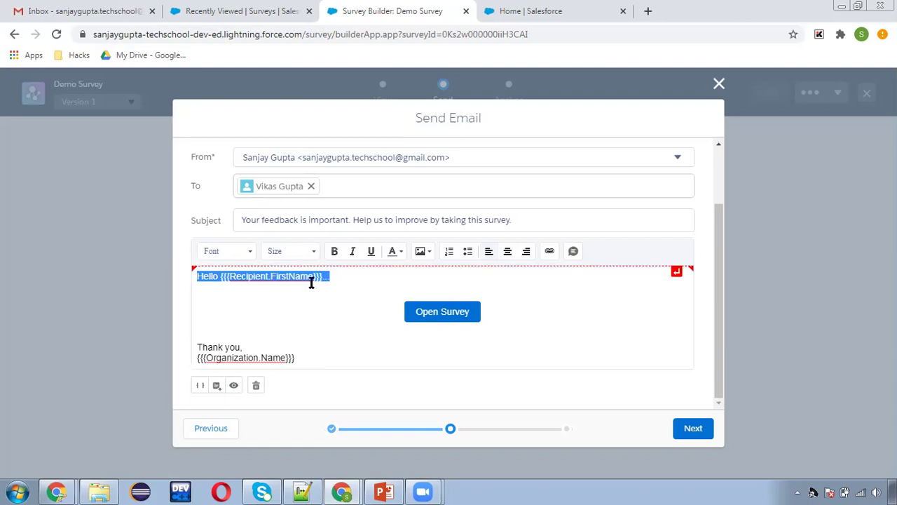
click(309, 282)
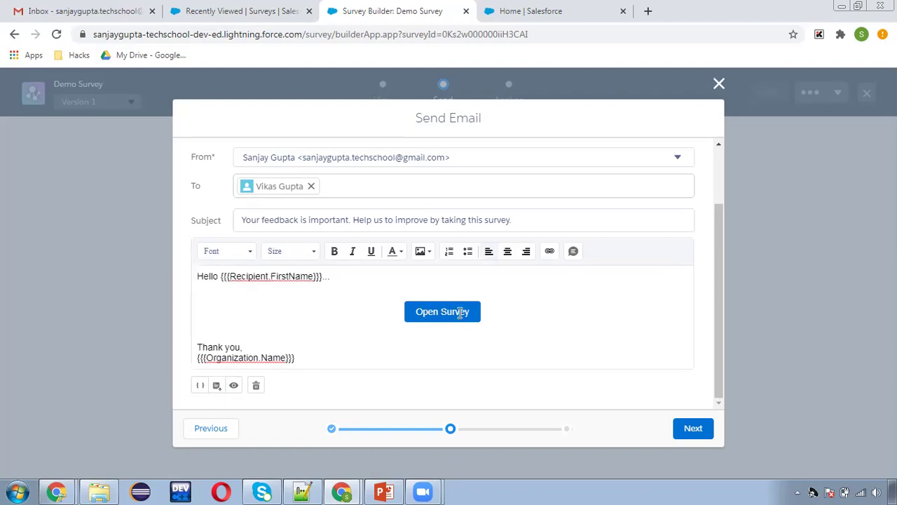
mouse_move(296, 358)
mouse_down()
mouse_move(205, 356)
mouse_move(197, 343)
mouse_up()
click(694, 429)
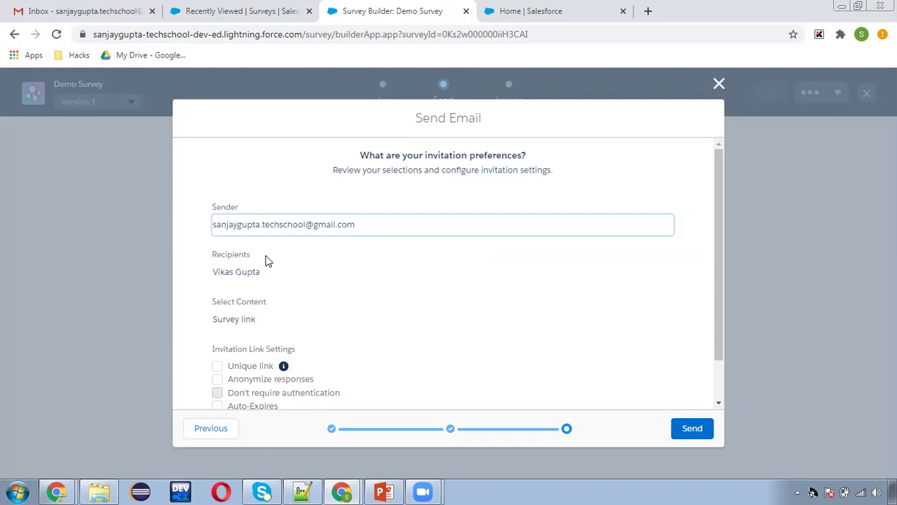
Step: Send the invitation email with anonymized responses and Auto-Expires both left off
scroll(271, 269, down, 2)
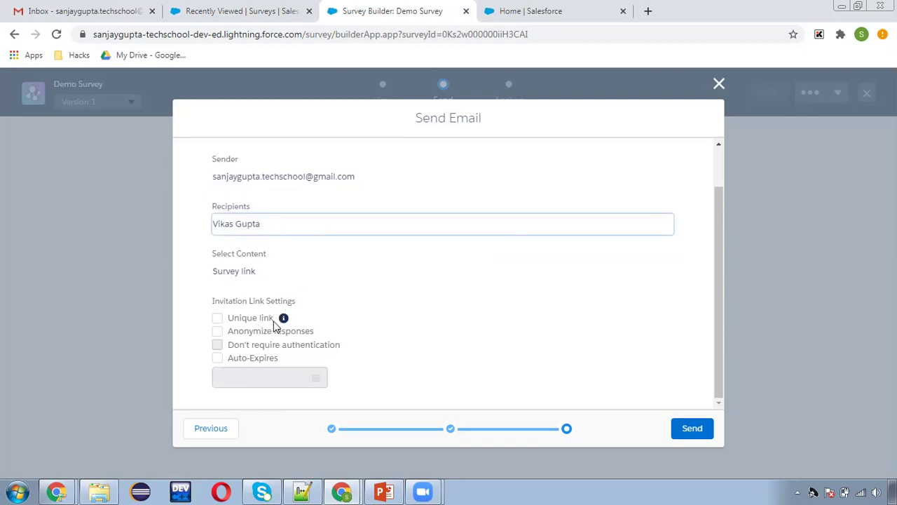
mouse_move(284, 319)
click(217, 332)
click(218, 332)
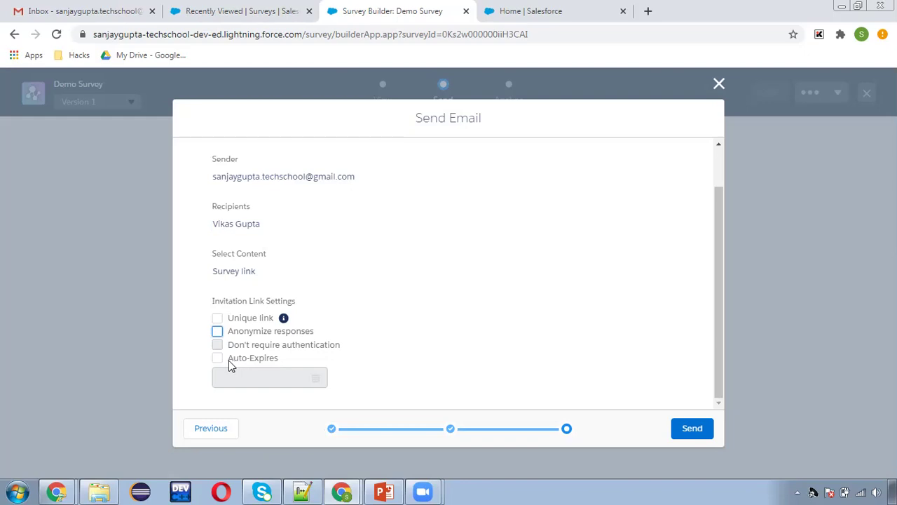
click(220, 361)
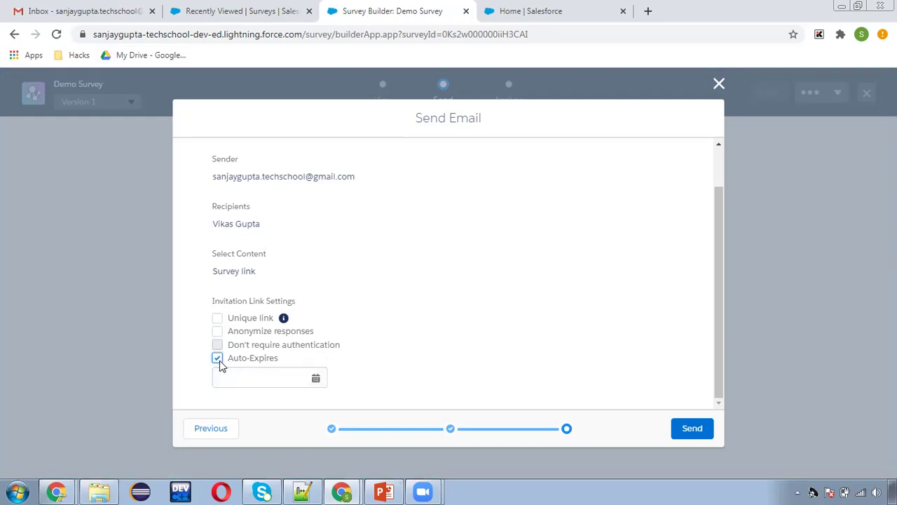
click(287, 374)
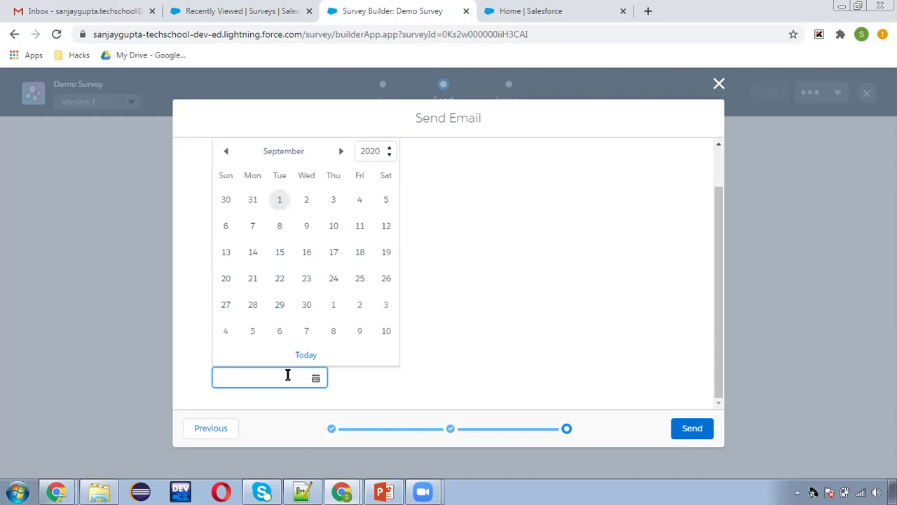
click(432, 363)
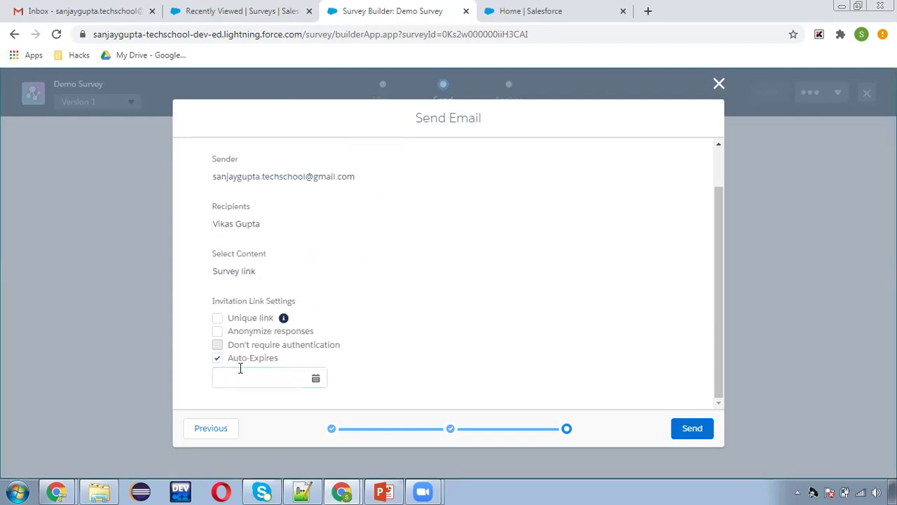
click(219, 359)
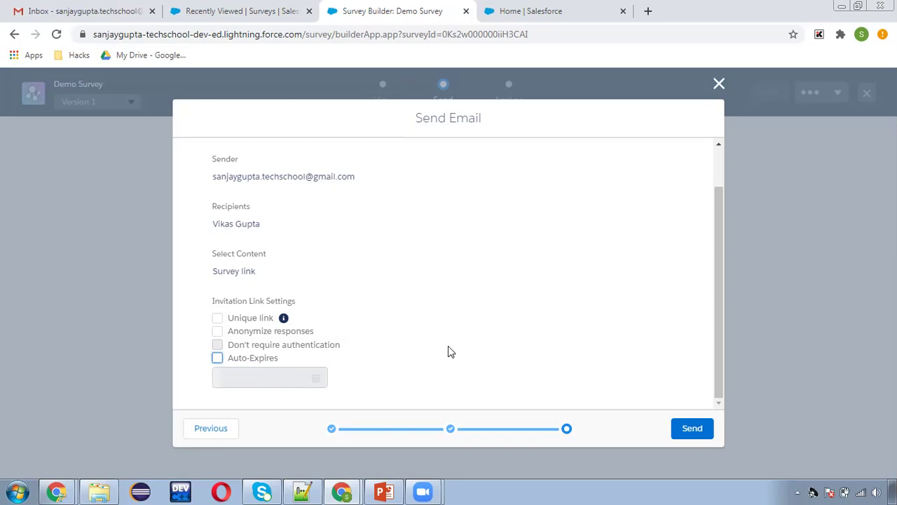
click(692, 429)
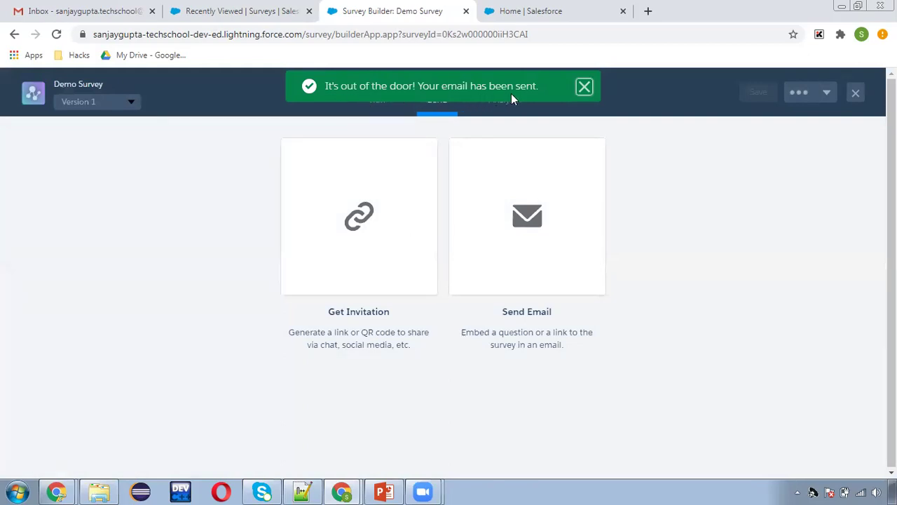
Step: Open the 'Your feedback is important' email in Gmail and launch the survey from its Open Survey link
click(102, 11)
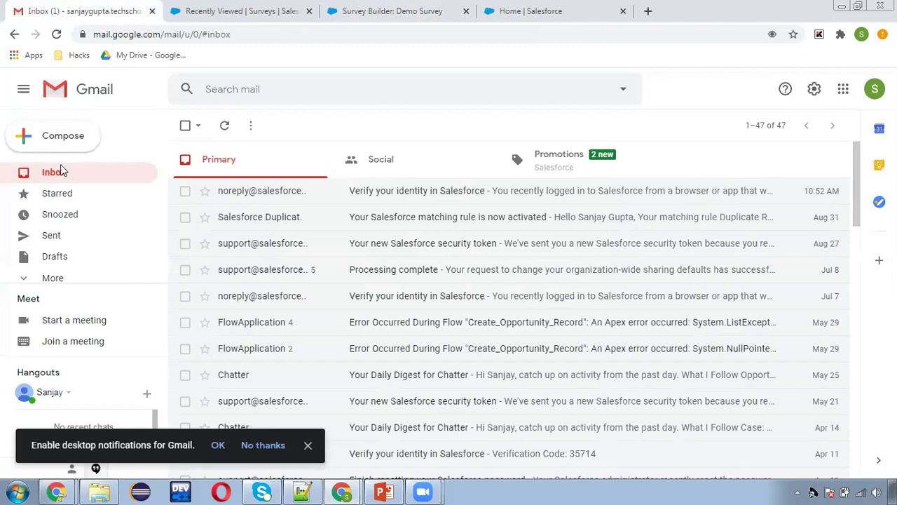
click(60, 172)
click(393, 190)
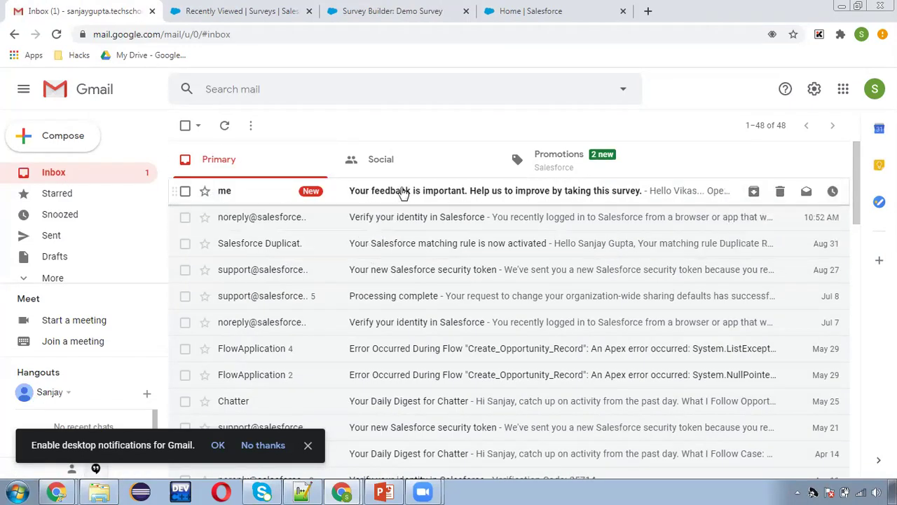
click(403, 194)
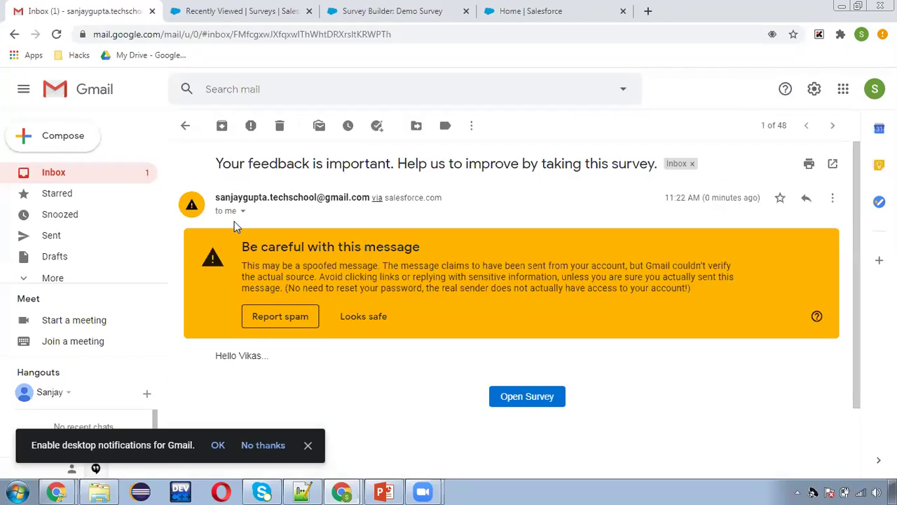
scroll(300, 290, down, 1)
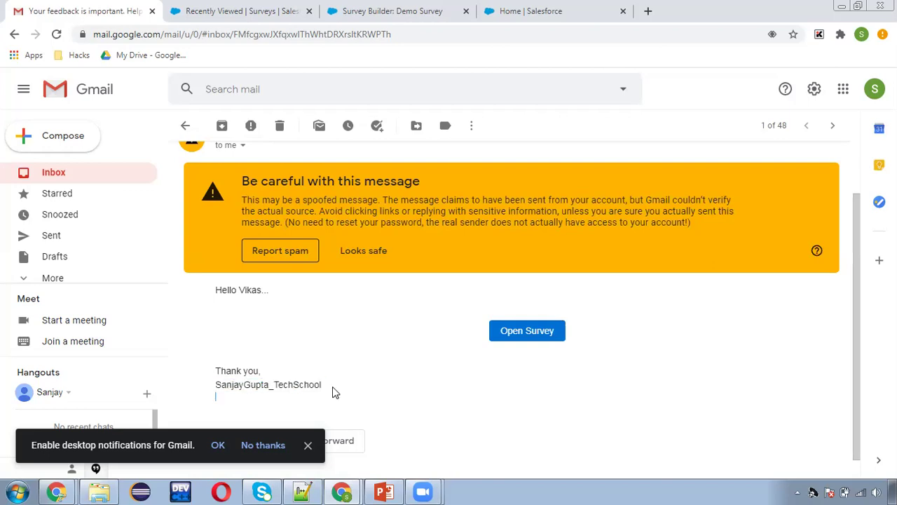
click(530, 332)
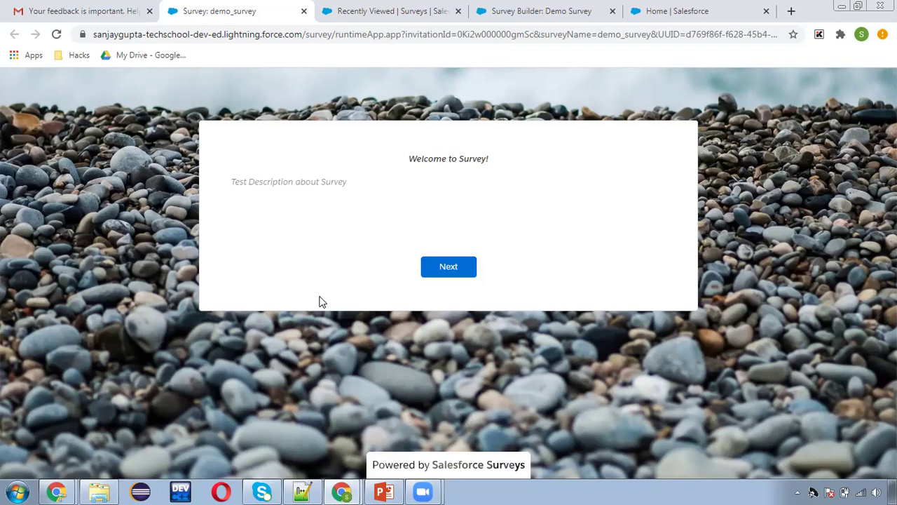
Step: Rate Question 1 five stars, answer 5 to Question 2, write a test answer for Question 3, and finish
click(447, 273)
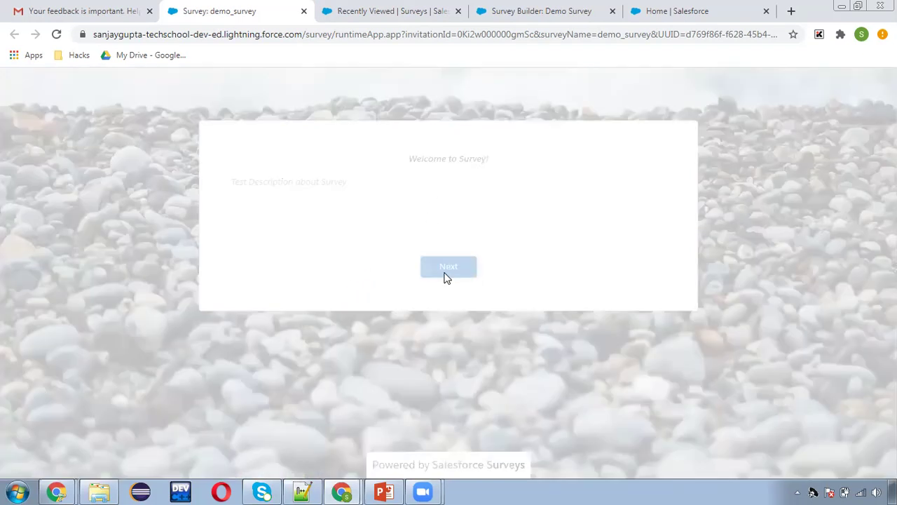
click(351, 197)
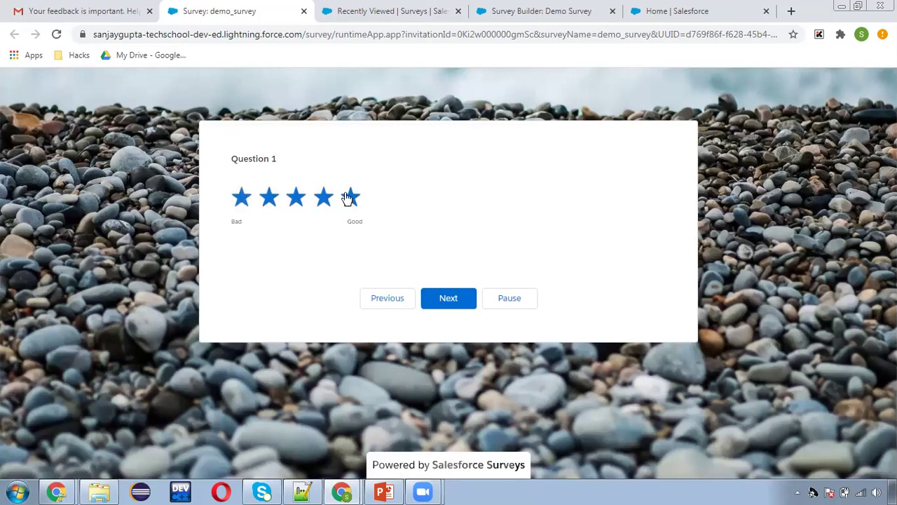
click(453, 300)
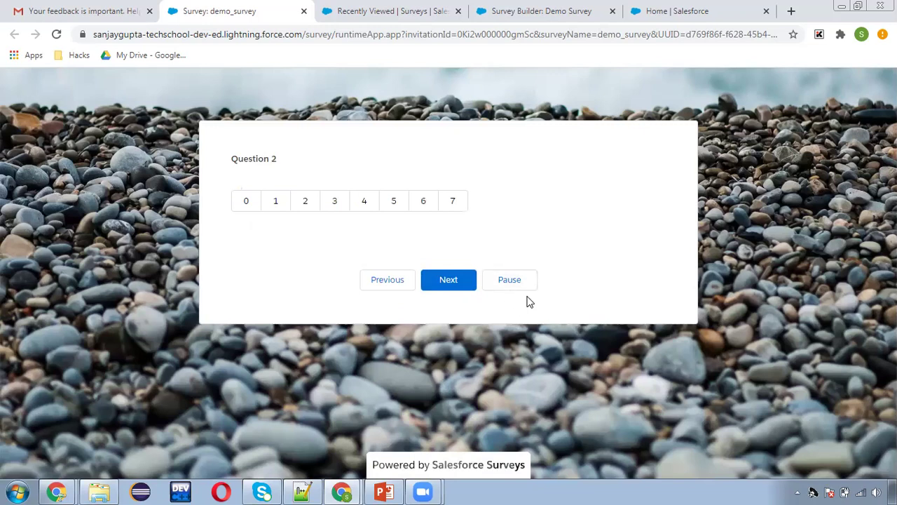
click(390, 201)
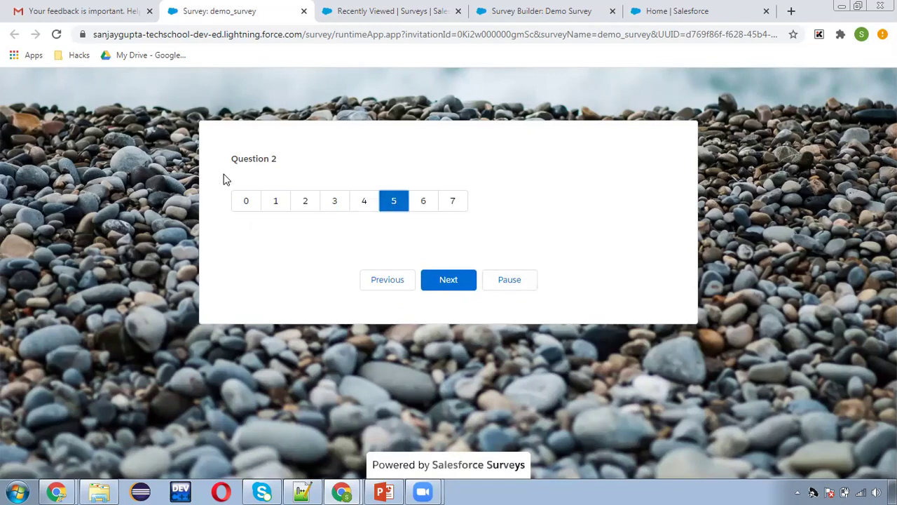
click(448, 279)
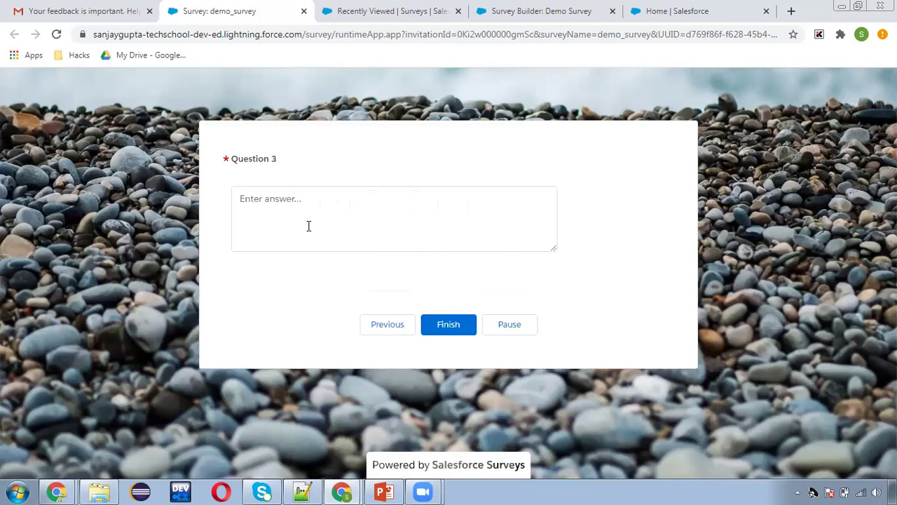
click(308, 225)
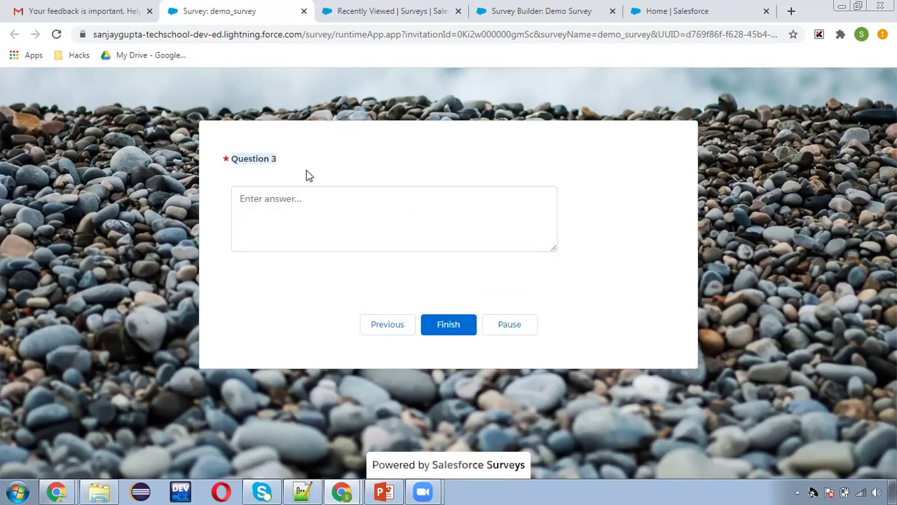
click(440, 324)
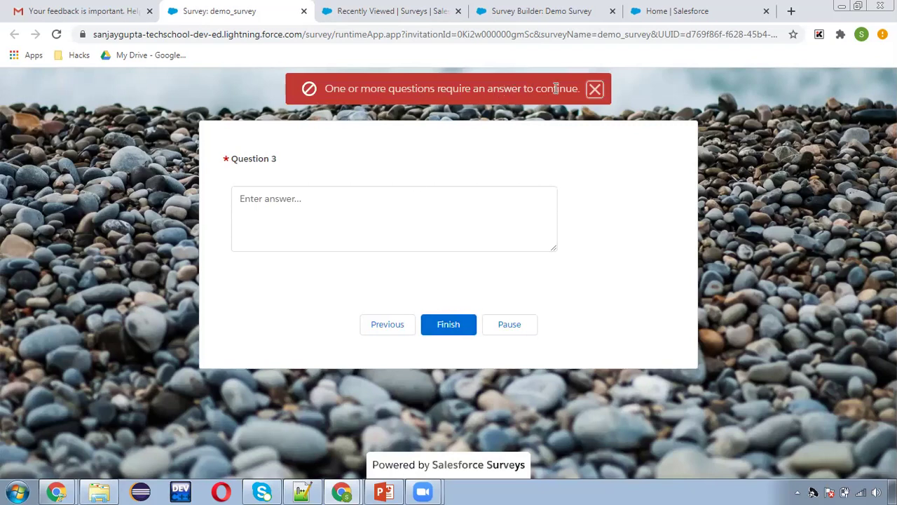
click(277, 200)
text(Test response)
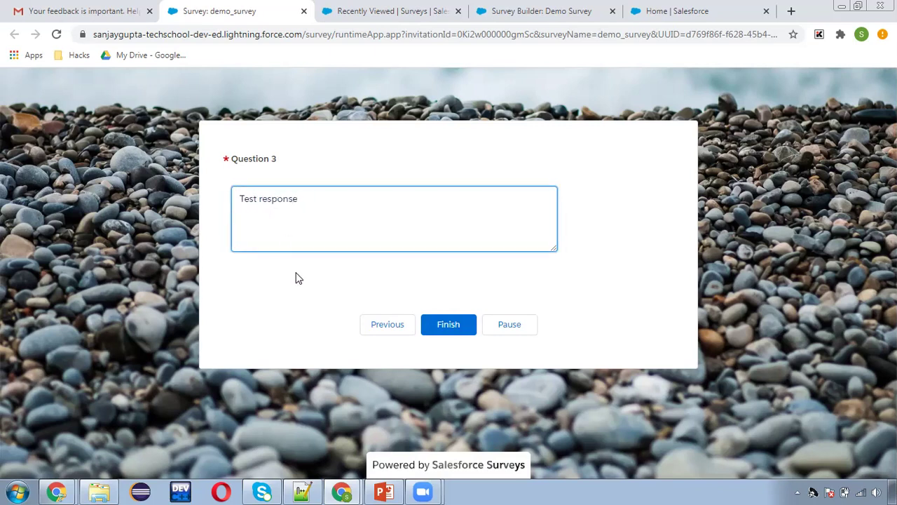
click(298, 278)
click(448, 325)
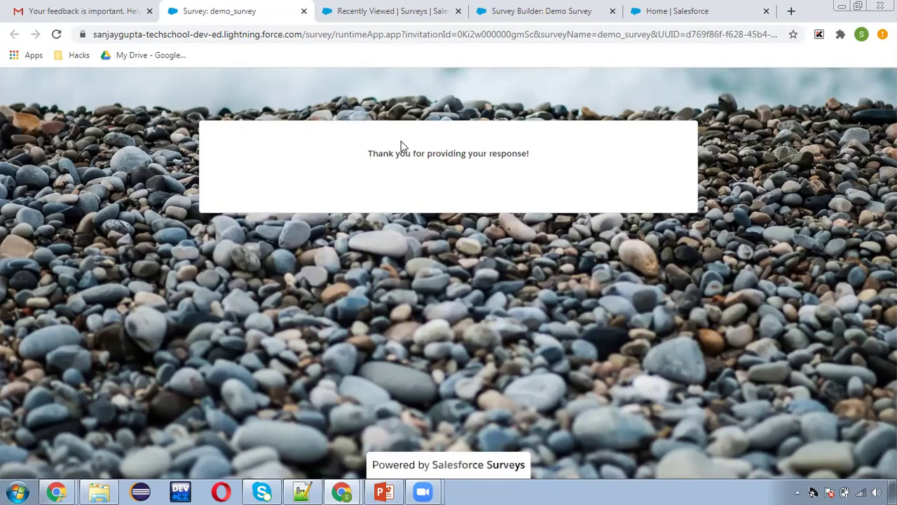
Step: Close the survey tab and refresh Demo Survey's Analyze metrics until the completed response appears
click(304, 14)
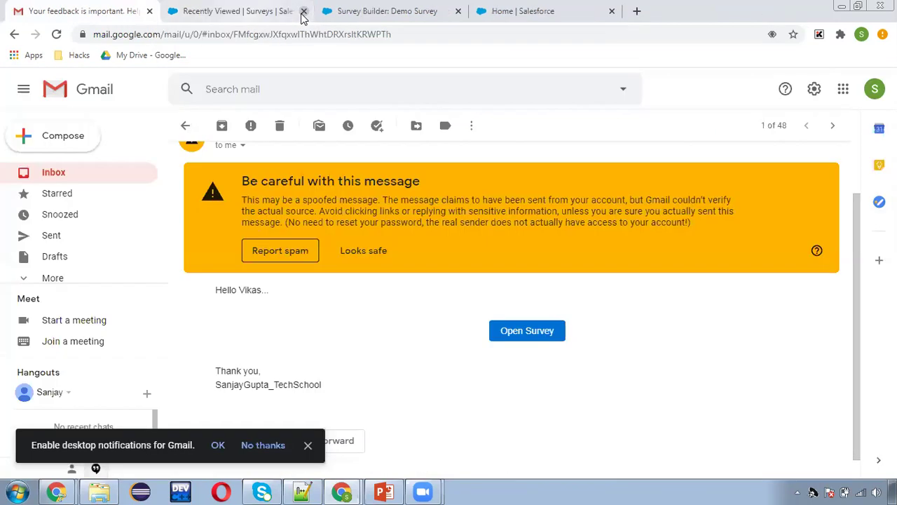
click(344, 14)
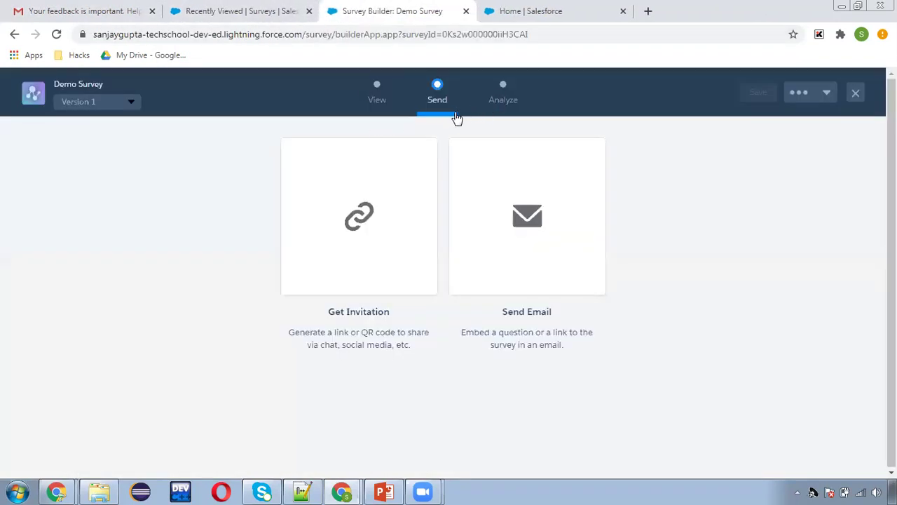
click(500, 103)
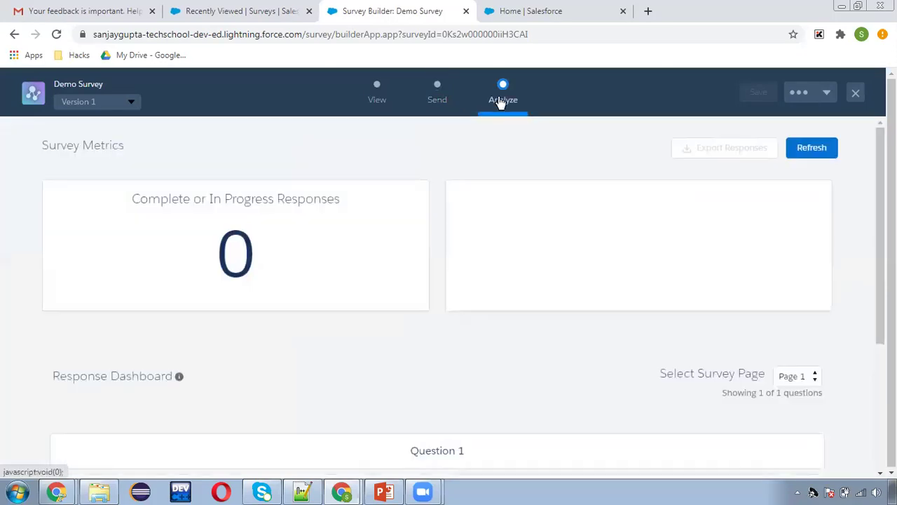
click(811, 151)
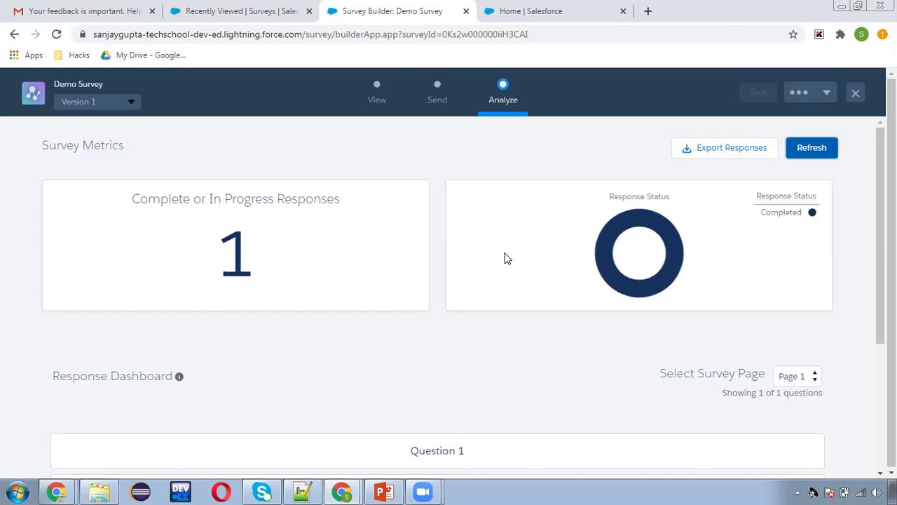
scroll(882, 178, down, 1)
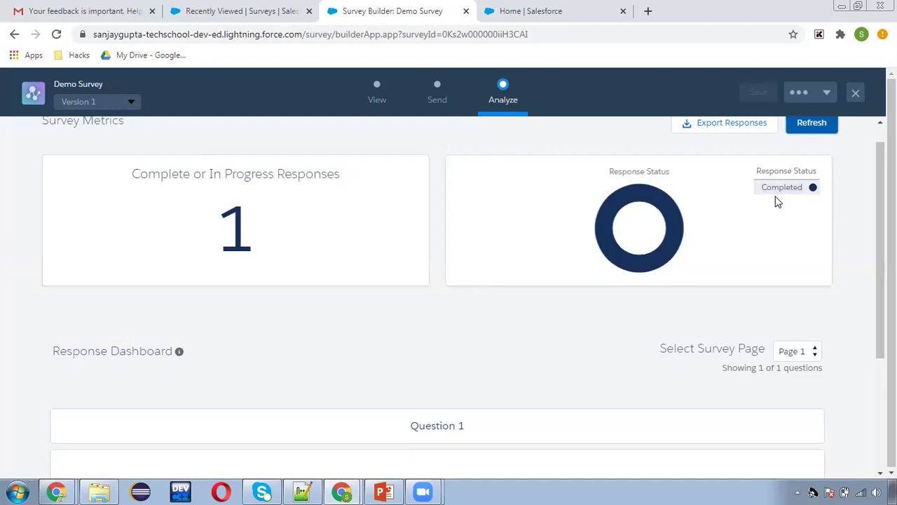
scroll(545, 283, down, 2)
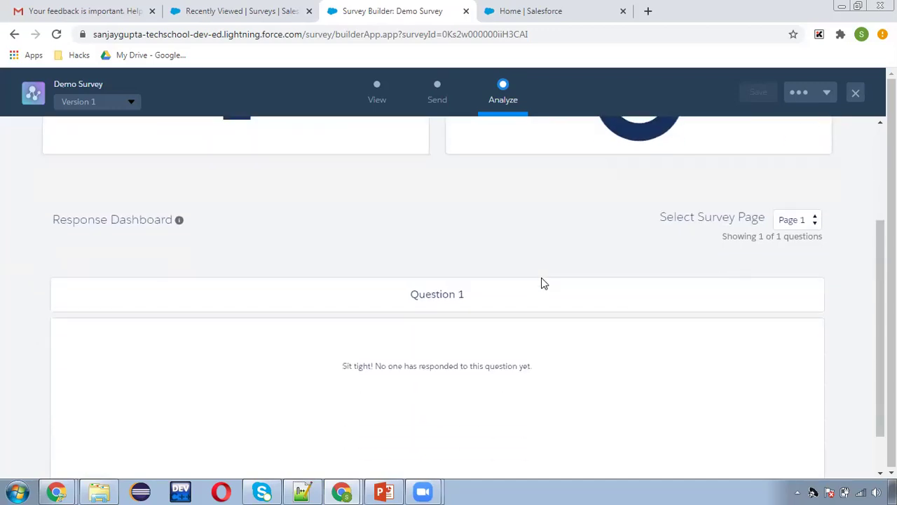
scroll(557, 304, up, 3)
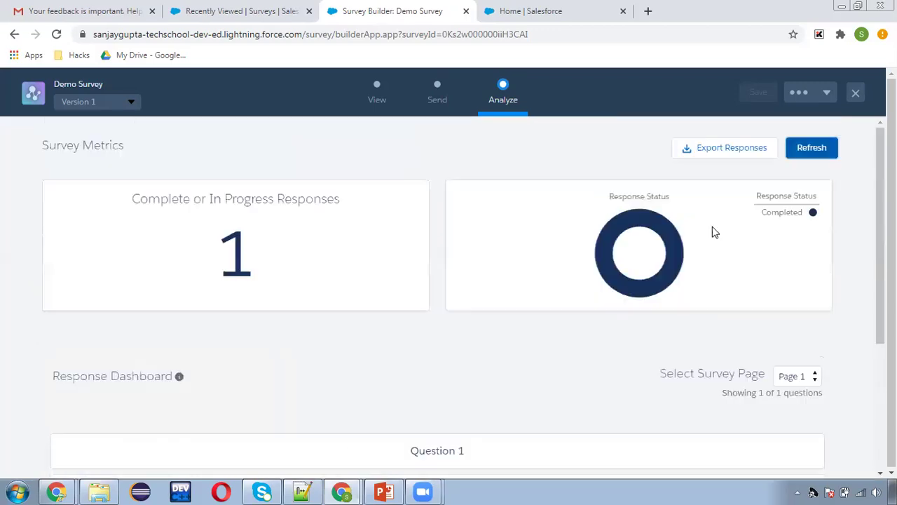
click(812, 148)
Step: Reload the recently viewed Surveys list so Demo Survey appears, and open its record
click(523, 11)
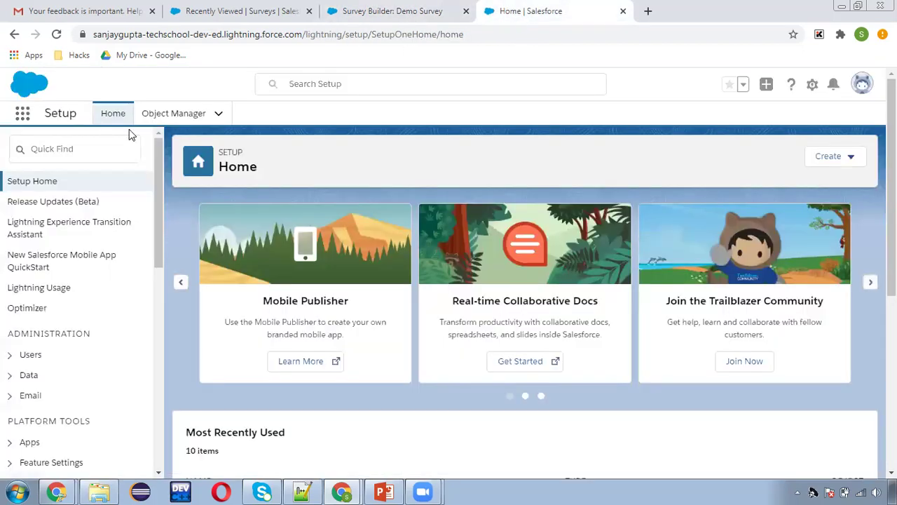
click(23, 114)
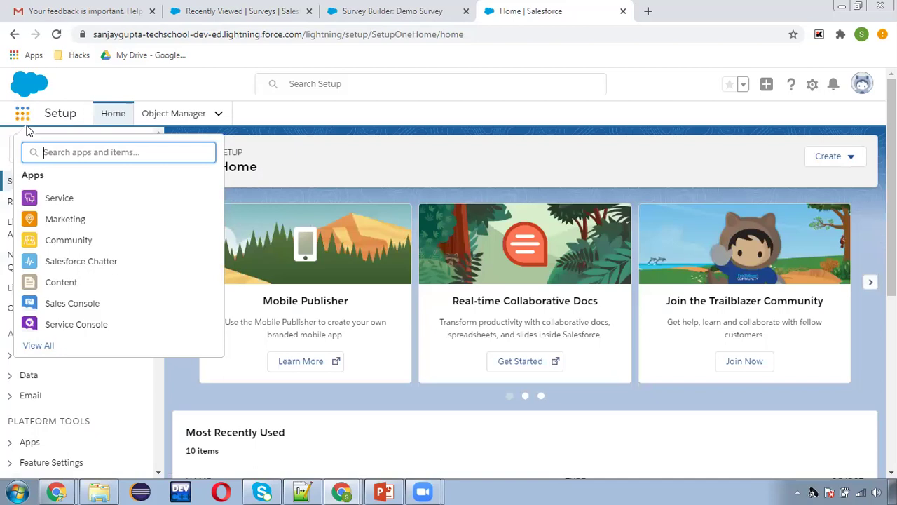
text(sur)
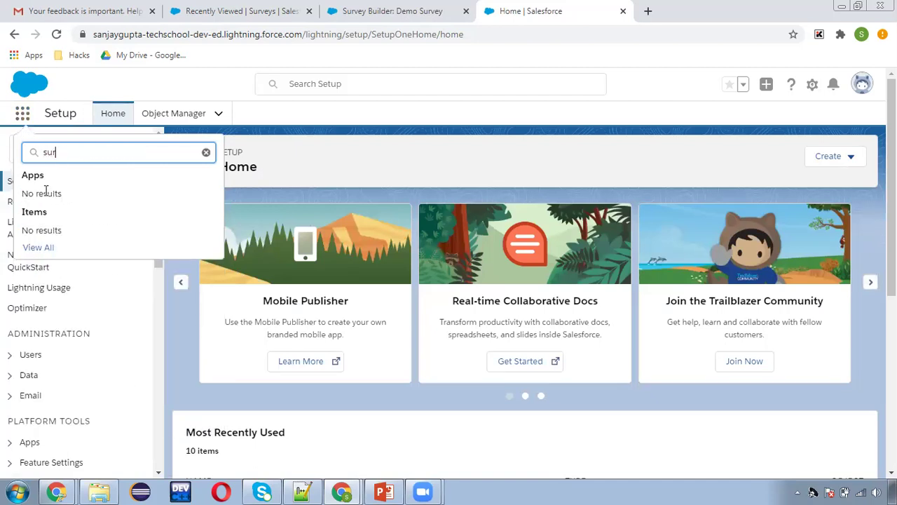
text(vey)
click(206, 152)
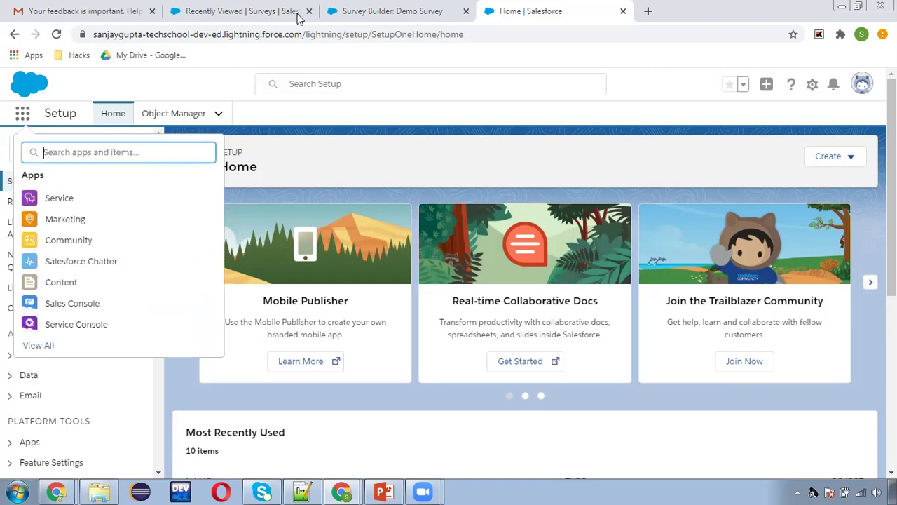
click(297, 16)
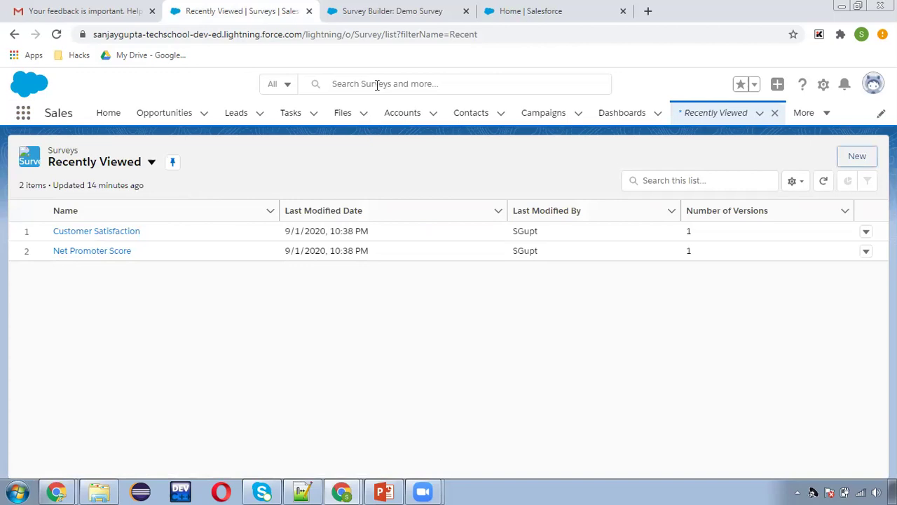
click(715, 116)
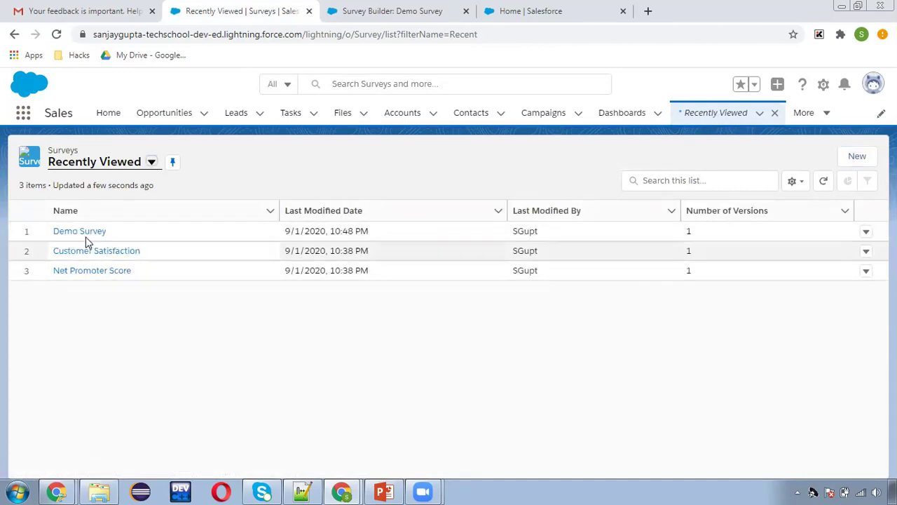
click(83, 232)
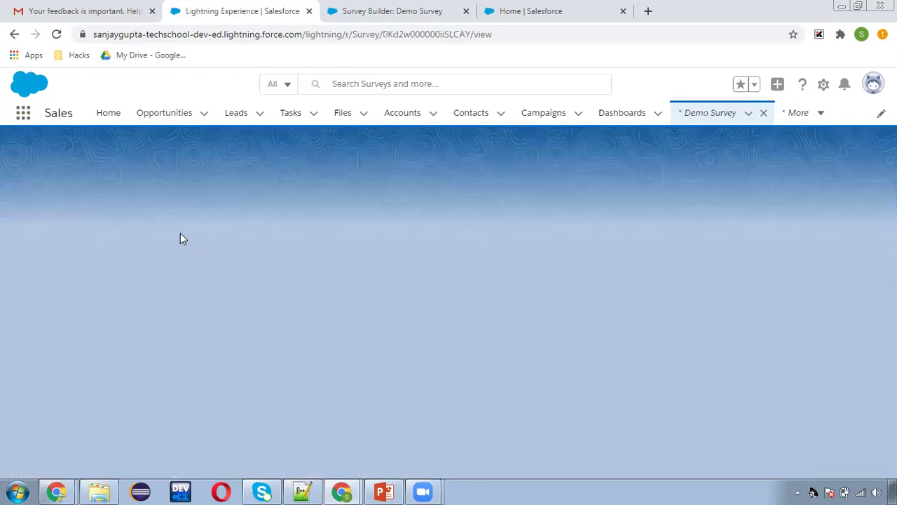
Step: Scroll through Demo Survey's Analyze metrics and 5 Star Question 1 chart, then go back to its record page
click(414, 13)
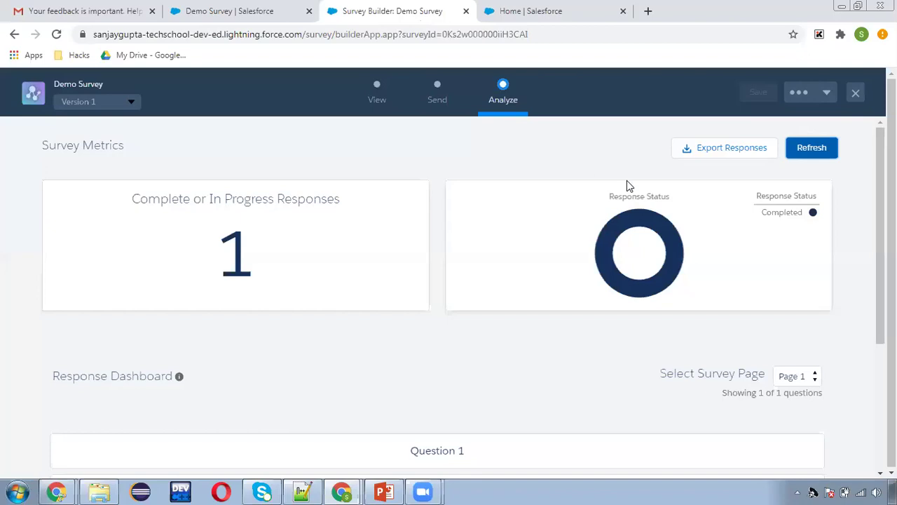
scroll(587, 286, down, 3)
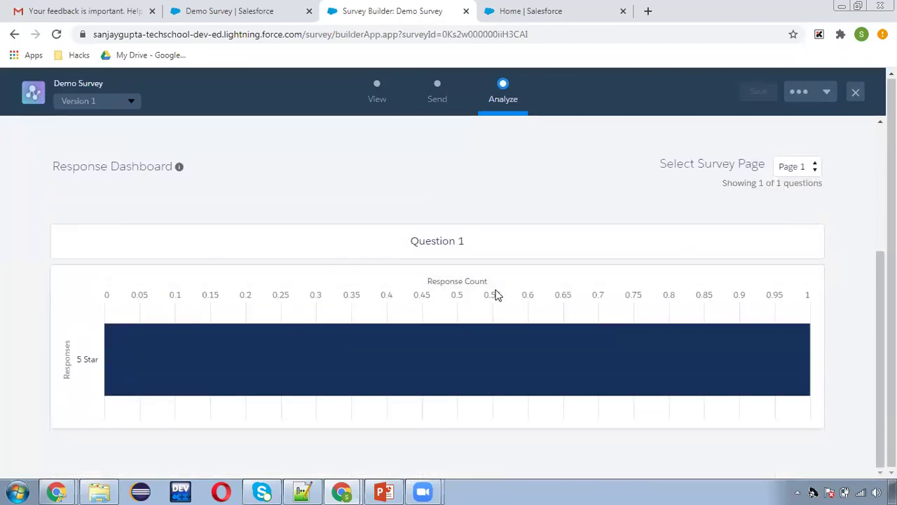
scroll(491, 312, up, 2)
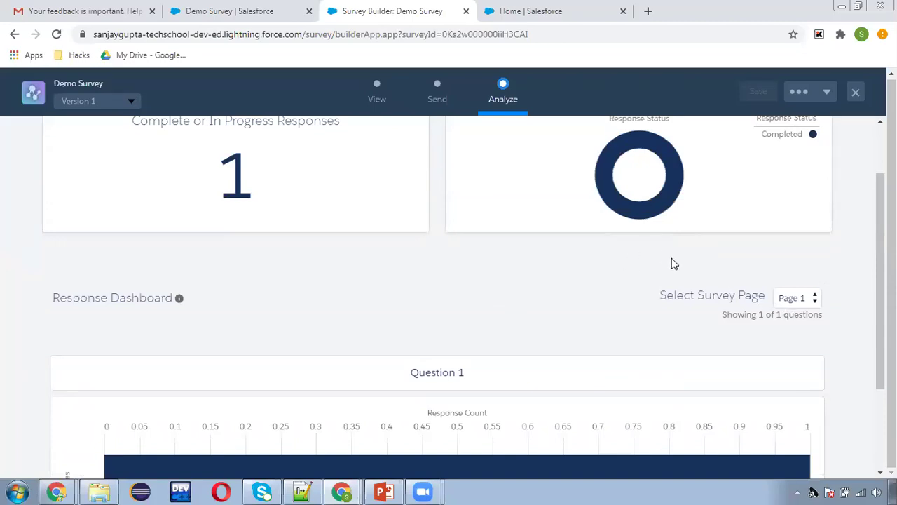
scroll(671, 264, up, 2)
scroll(449, 301, down, 3)
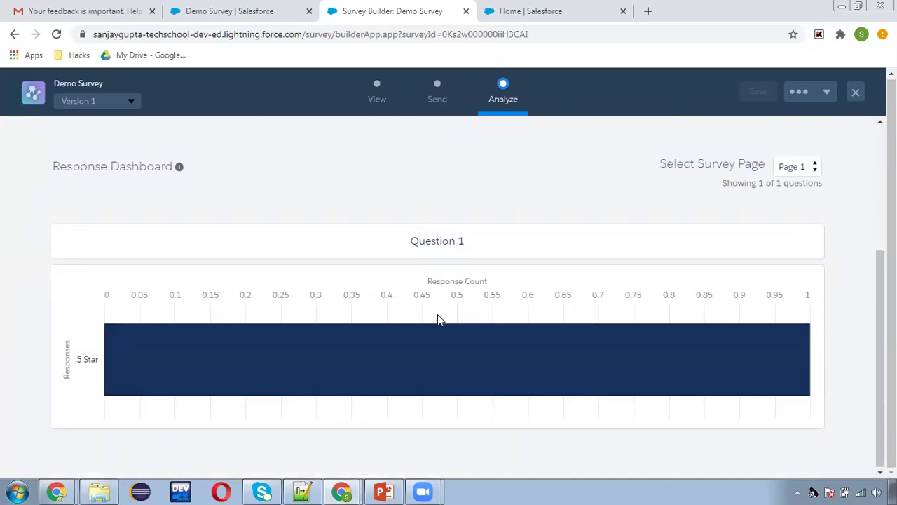
scroll(372, 329, up, 2)
scroll(291, 324, up, 1)
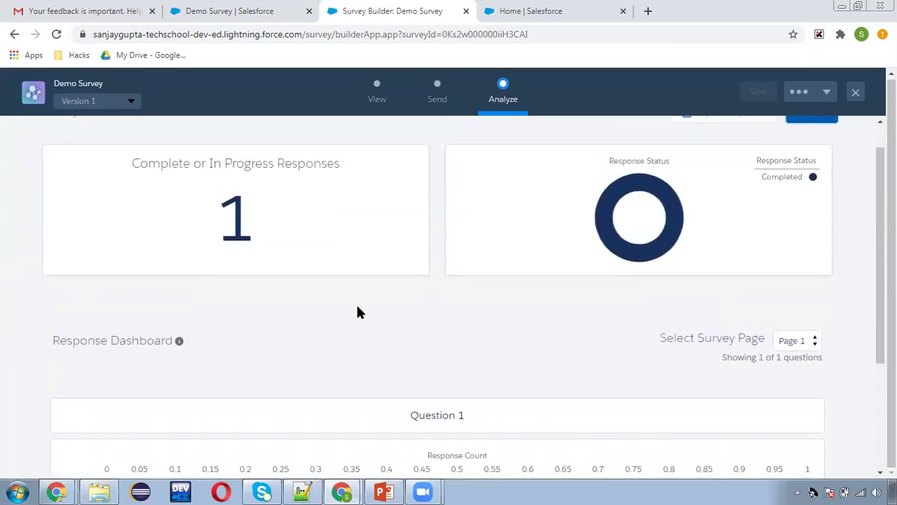
click(254, 13)
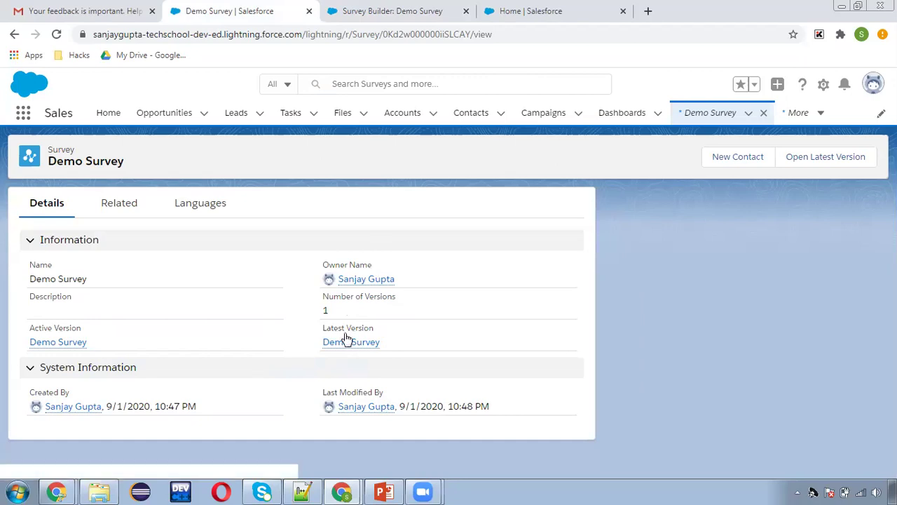
Step: Inspect the Generic Invitation_09_02_2020 05:49:21 record from Demo Survey's Related tab
click(120, 209)
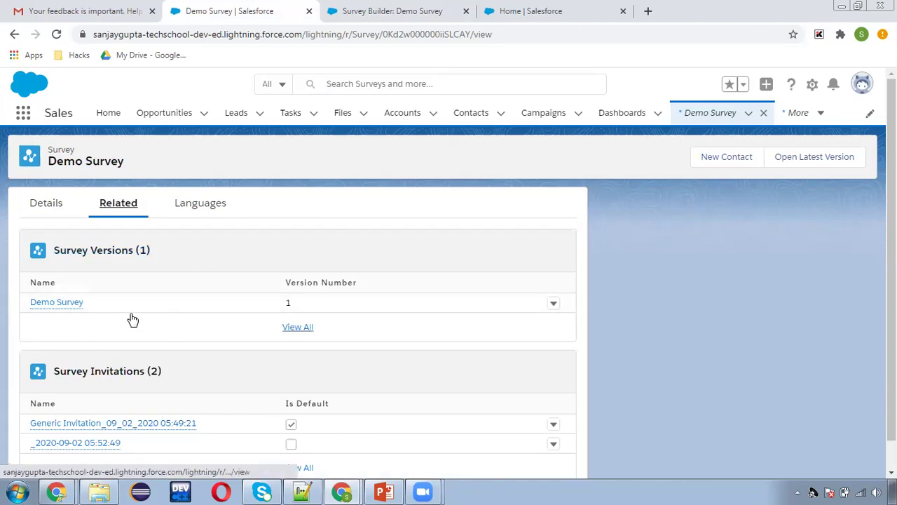
scroll(130, 319, down, 1)
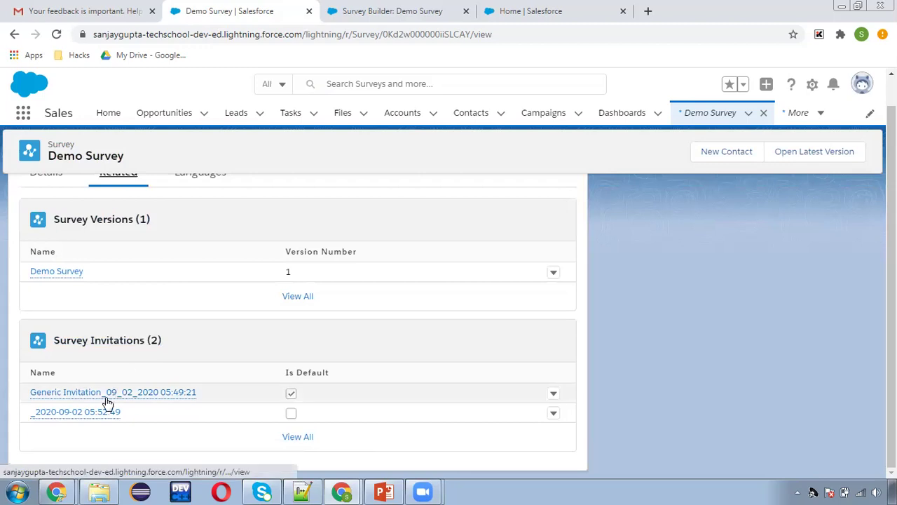
mouse_move(97, 397)
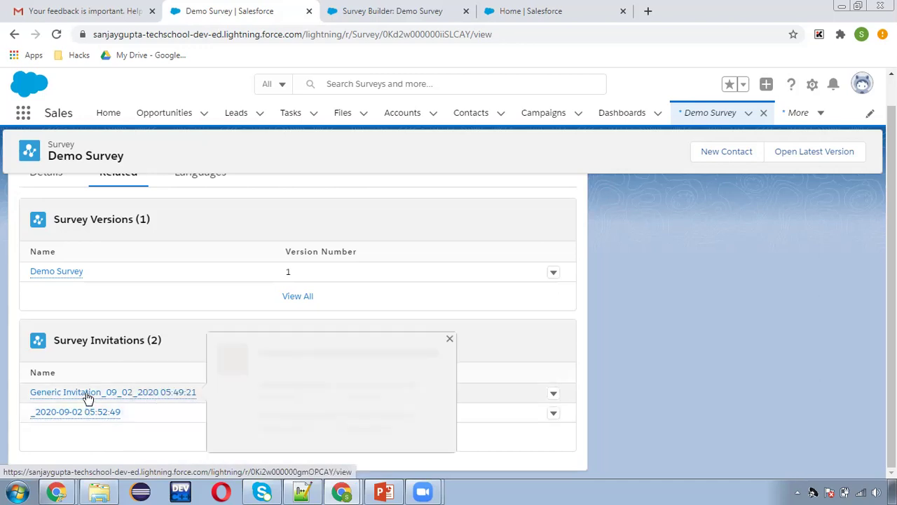
click(86, 392)
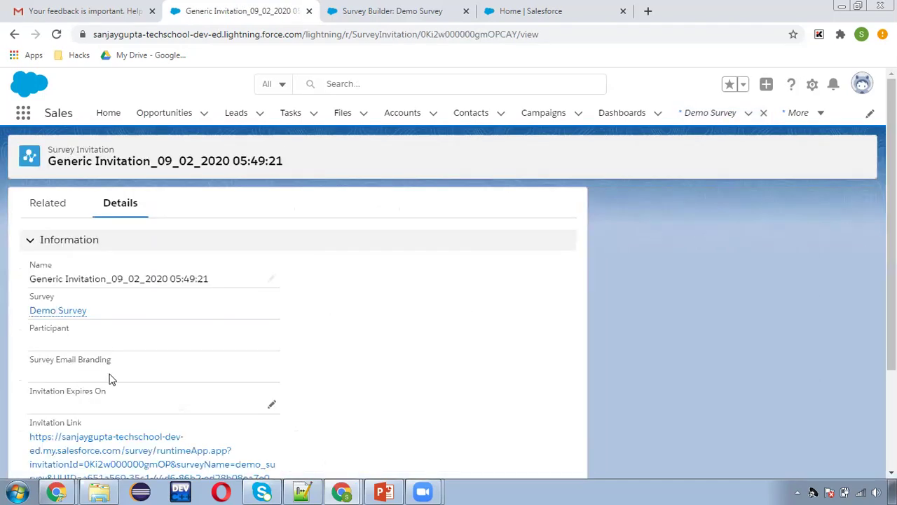
scroll(198, 355, down, 2)
scroll(198, 355, up, 1)
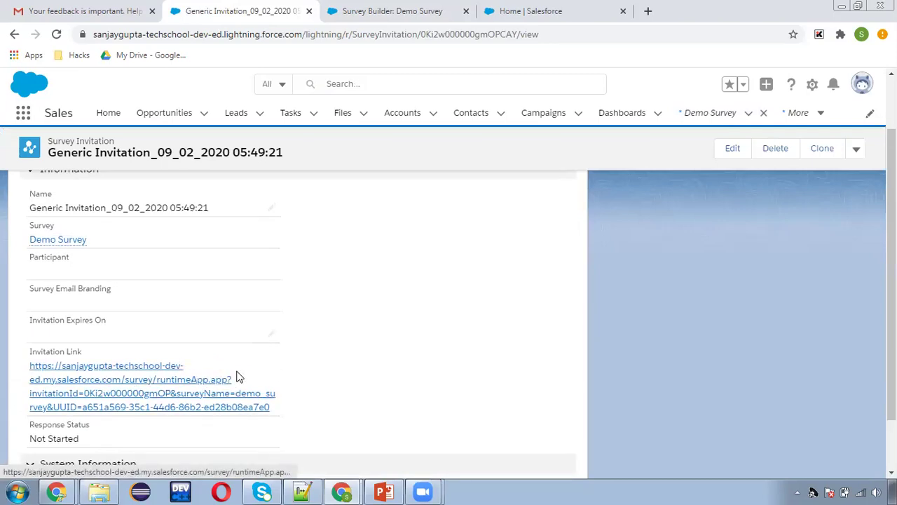
scroll(236, 377, up, 2)
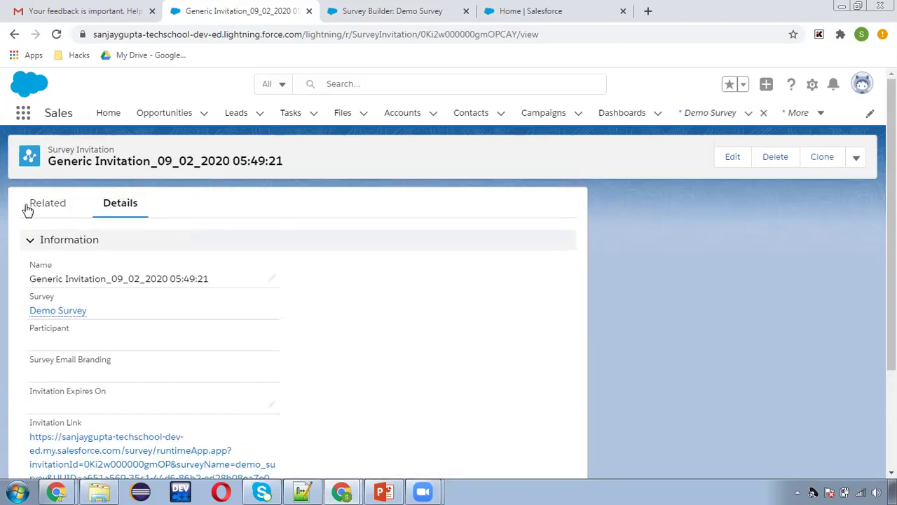
click(14, 33)
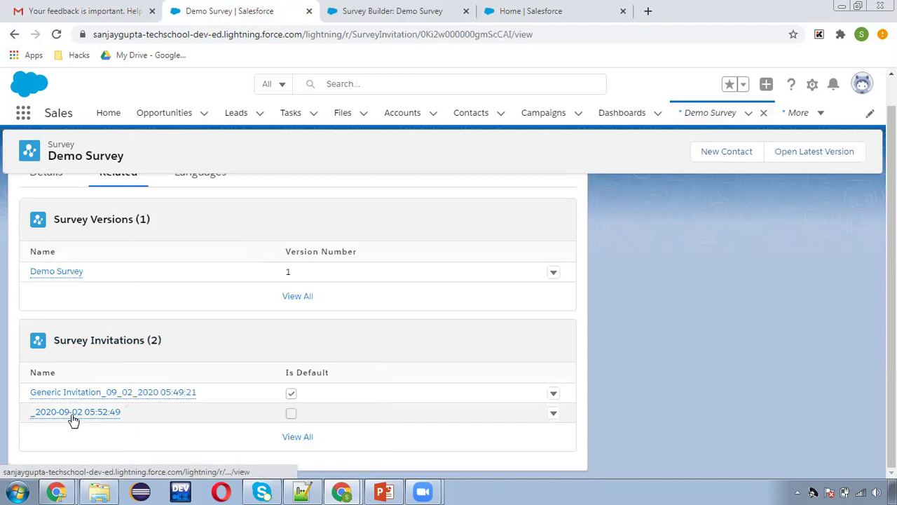
click(73, 417)
scroll(222, 312, down, 3)
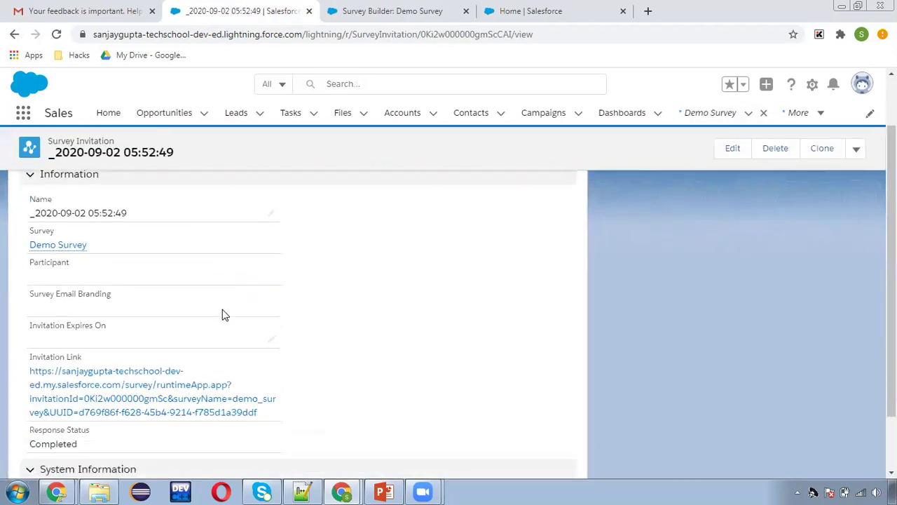
scroll(222, 315, up, 3)
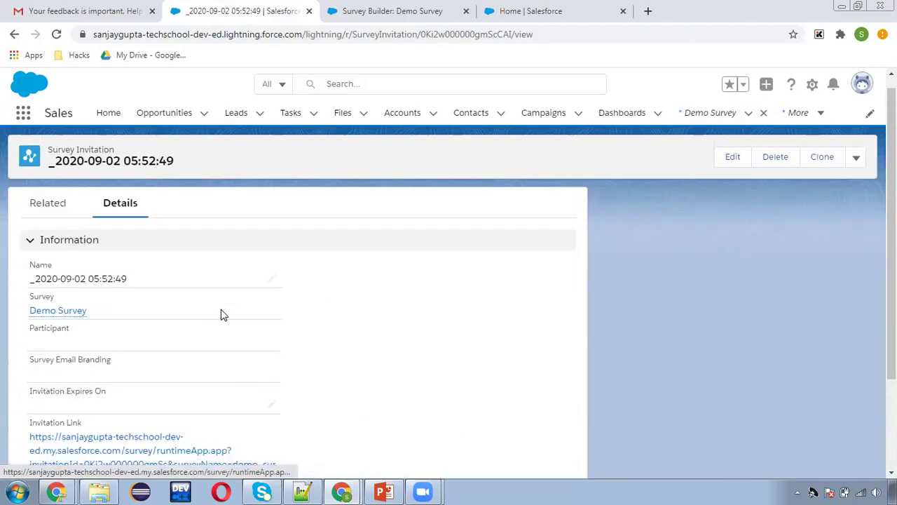
click(47, 205)
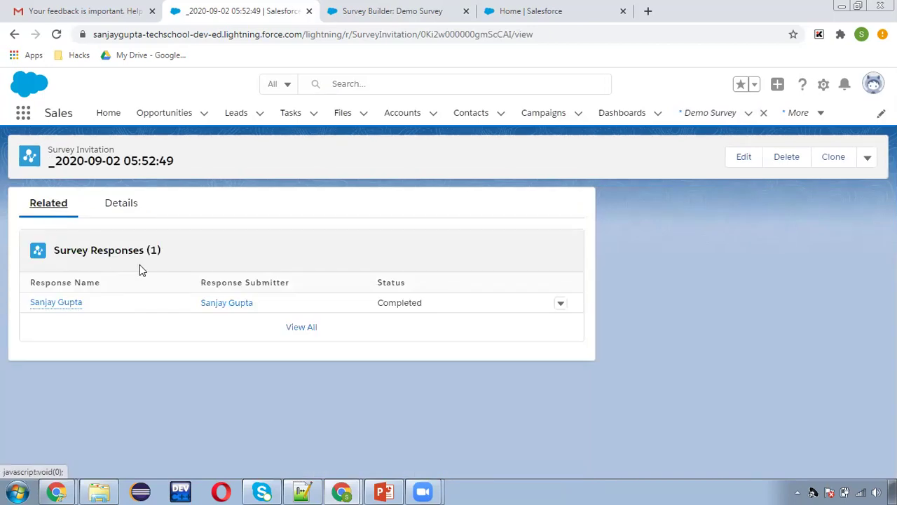
Step: Open the submitted survey response from View All and review its details and three question answers
click(301, 328)
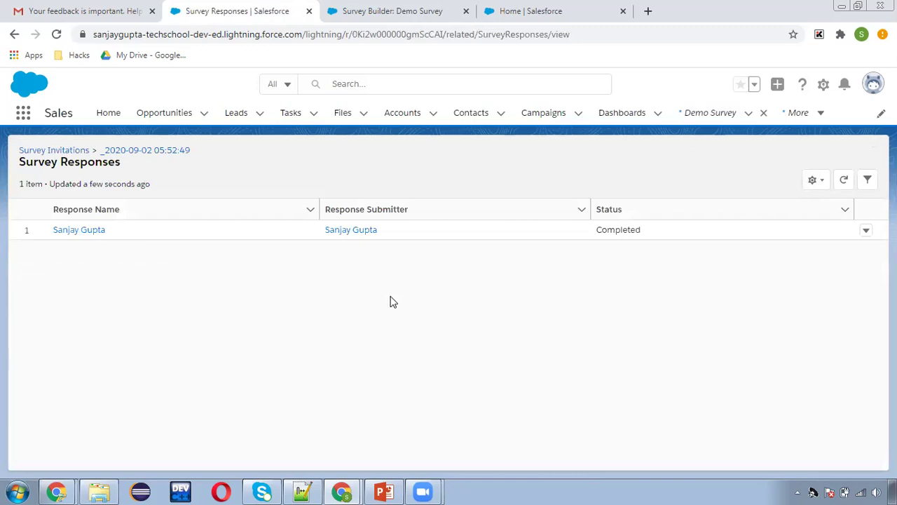
click(75, 230)
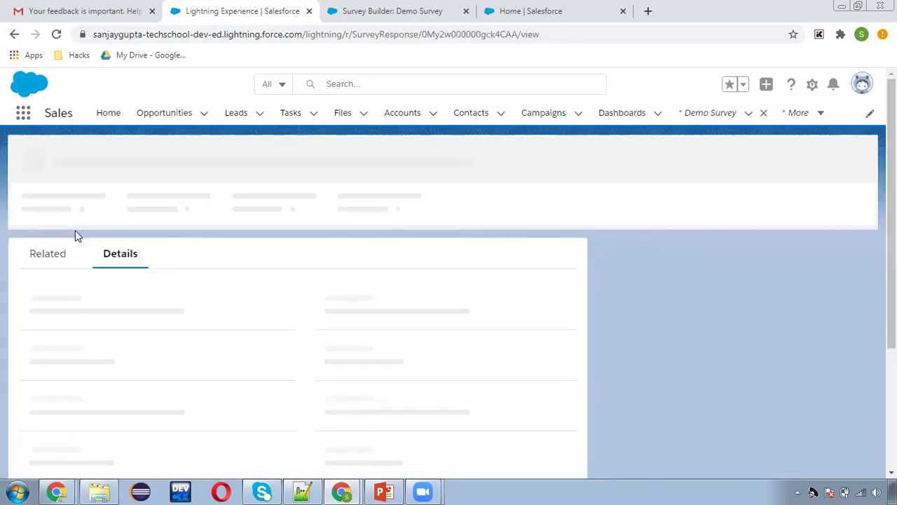
scroll(181, 273, down, 2)
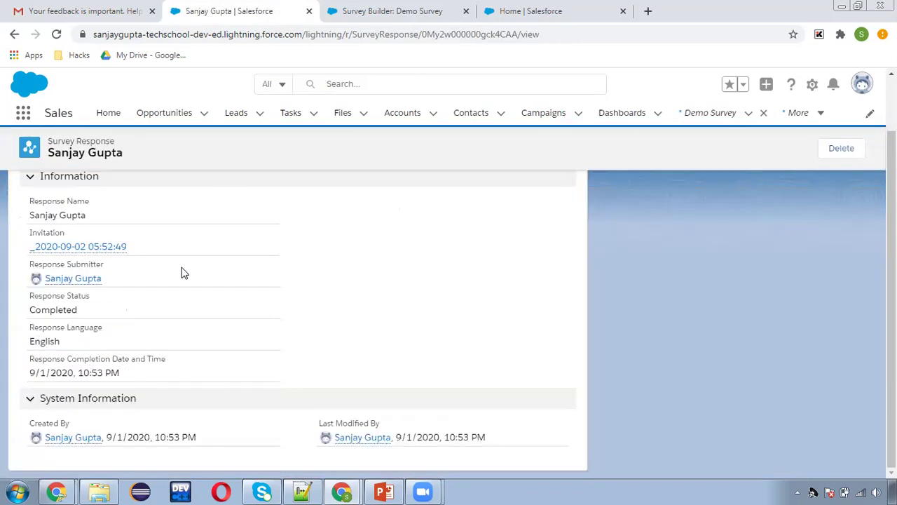
scroll(120, 335, up, 2)
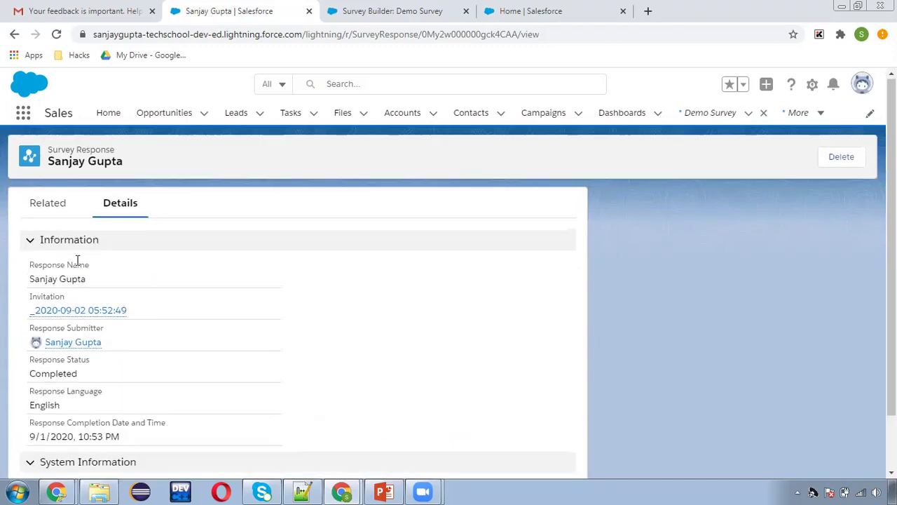
click(47, 204)
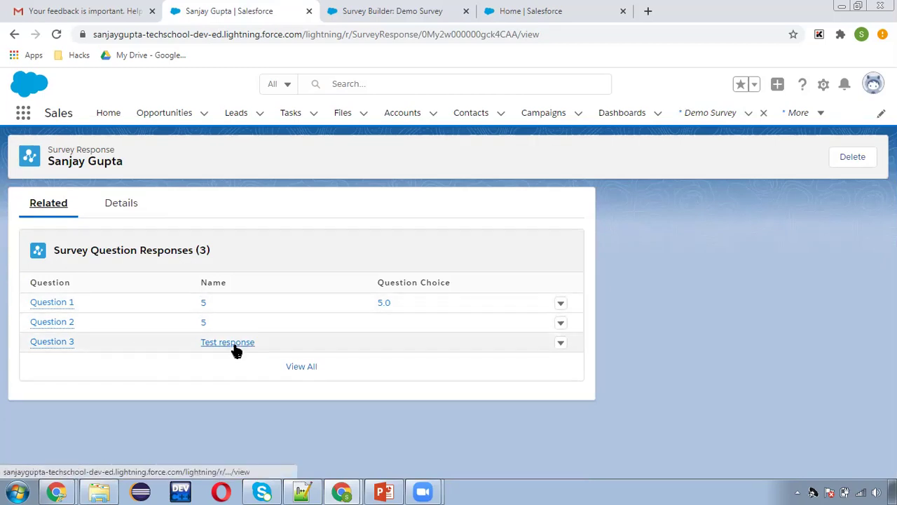
click(121, 203)
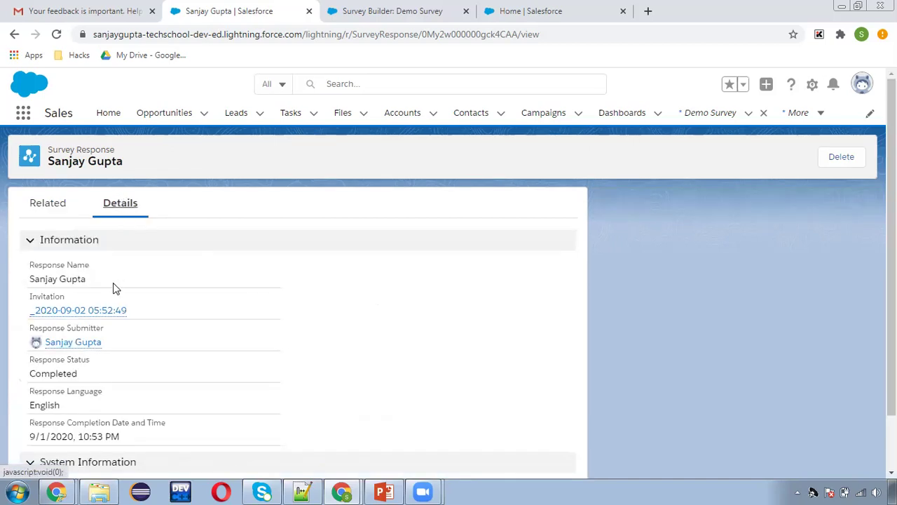
scroll(71, 227, down, 1)
scroll(66, 227, up, 1)
click(47, 202)
Step: Navigate back to the Demo Survey record's details, then return to its Analyze results
click(14, 34)
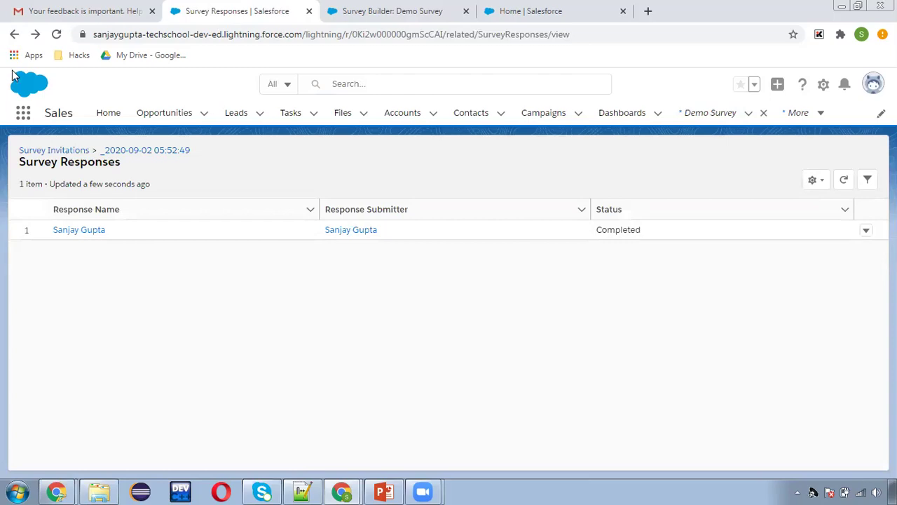
click(13, 35)
click(13, 35)
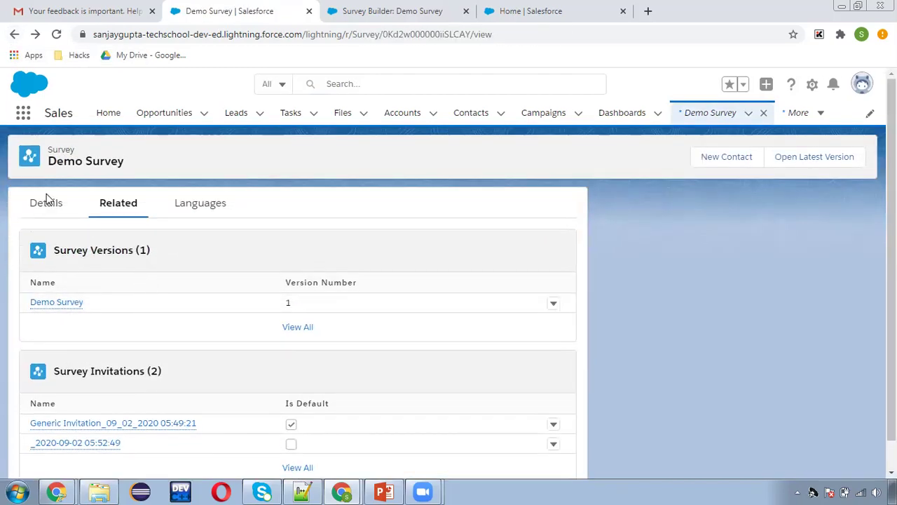
click(48, 206)
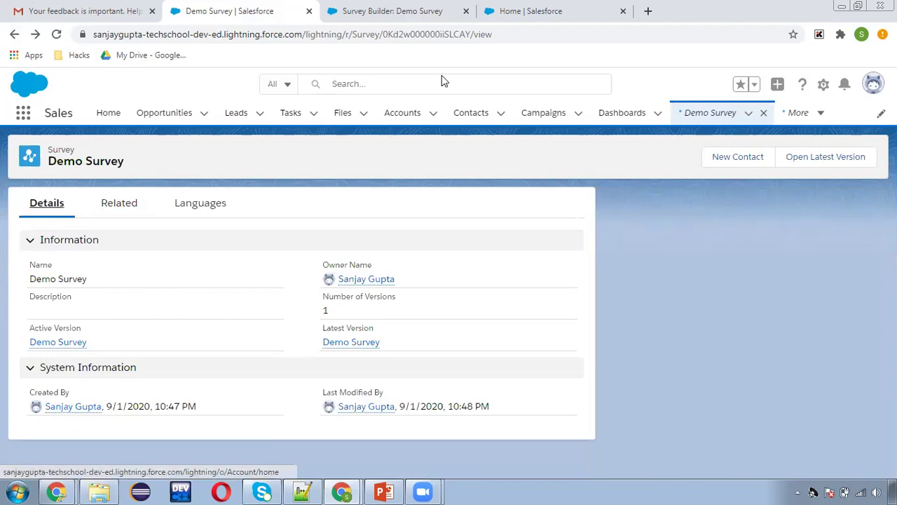
click(413, 16)
Step: Step through the Analyze results for survey pages 1 and 3, reaching Question 3's 'Test response' answer
scroll(385, 194, down, 3)
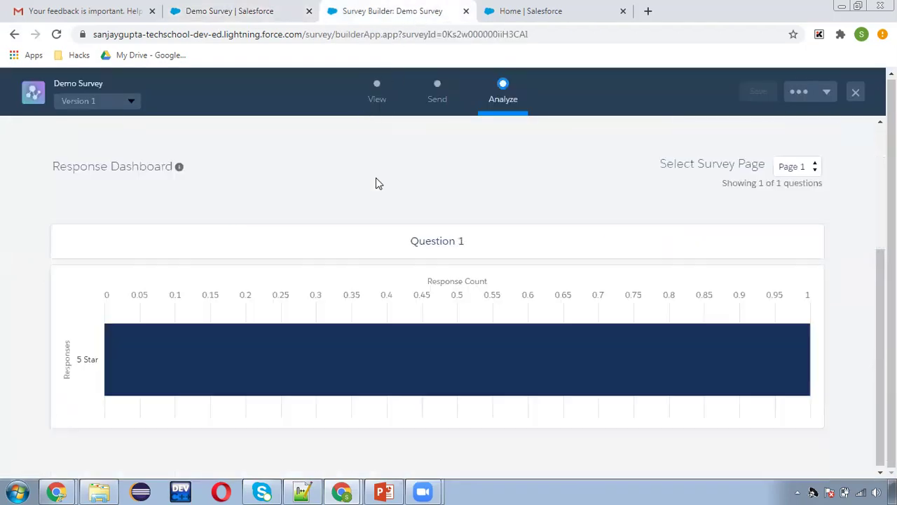
scroll(376, 183, up, 3)
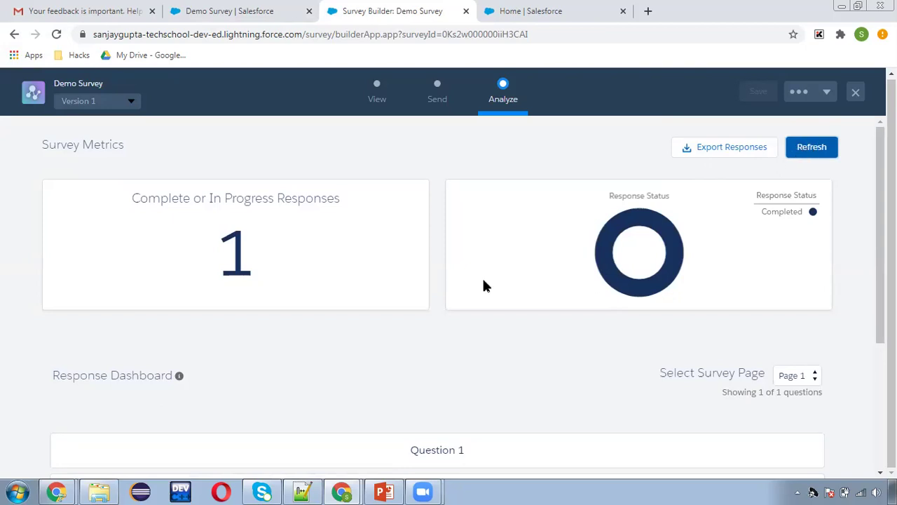
scroll(483, 285, down, 3)
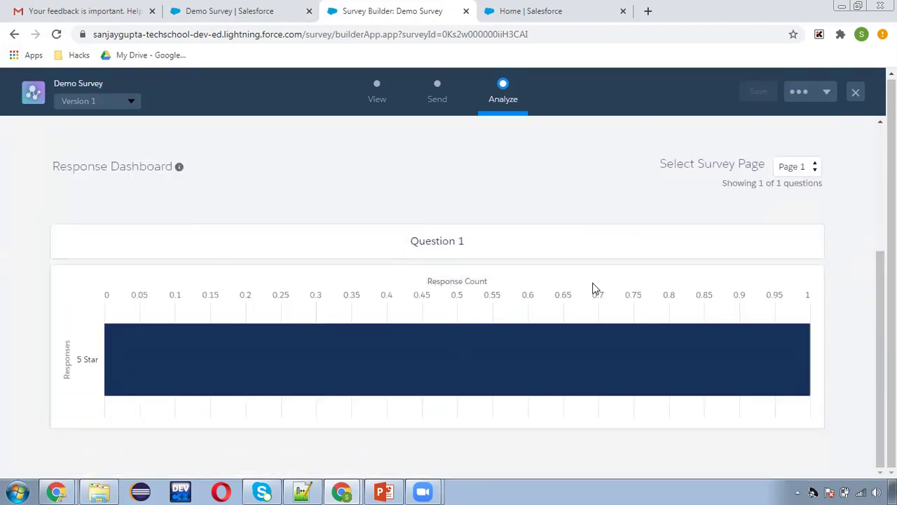
click(813, 171)
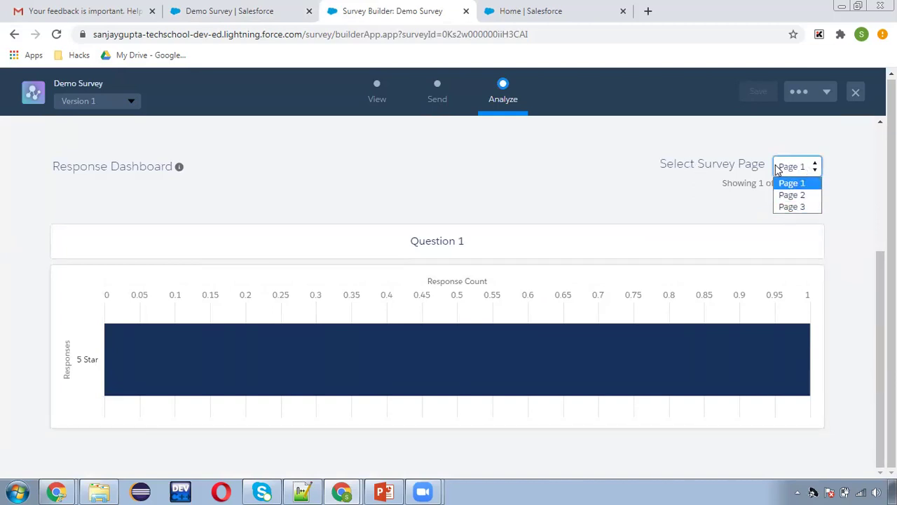
click(790, 196)
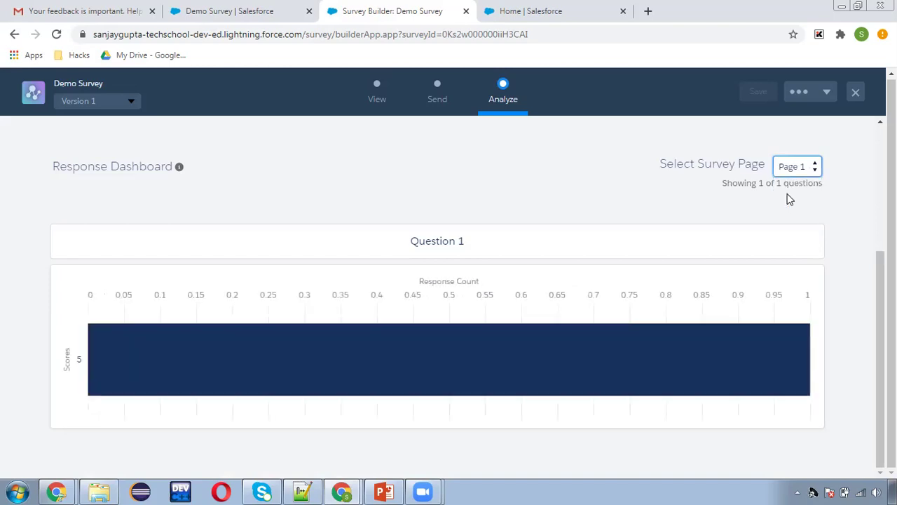
click(813, 169)
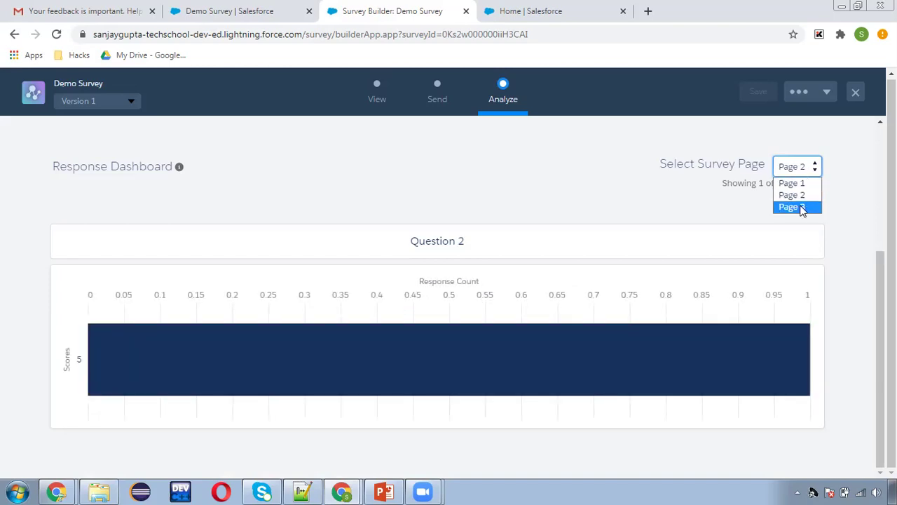
click(804, 207)
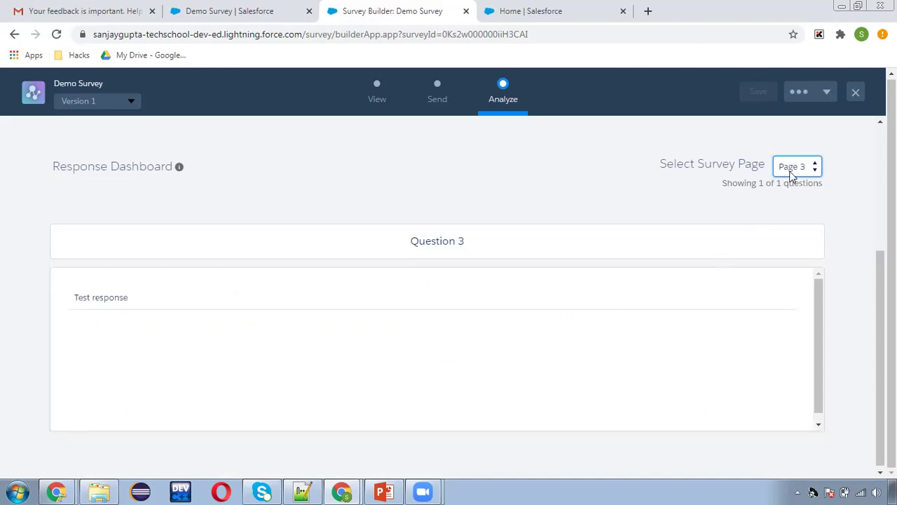
click(713, 179)
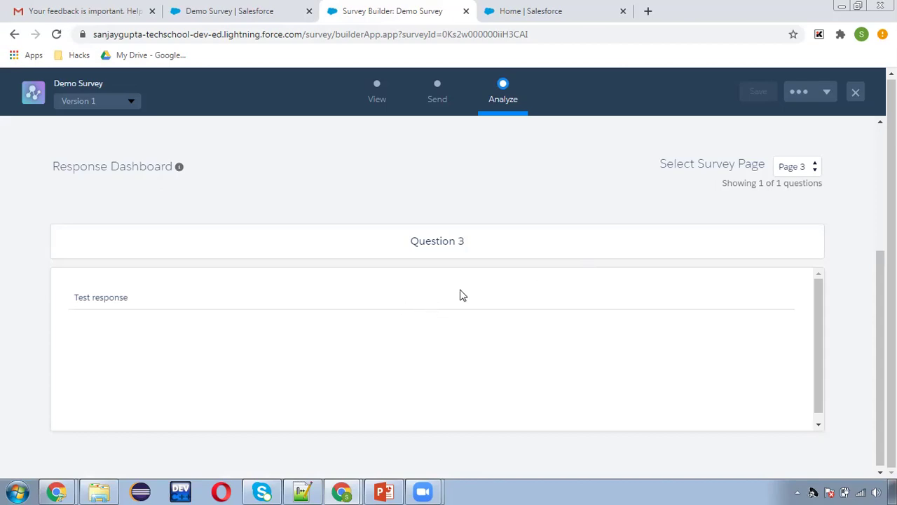
scroll(564, 258, up, 3)
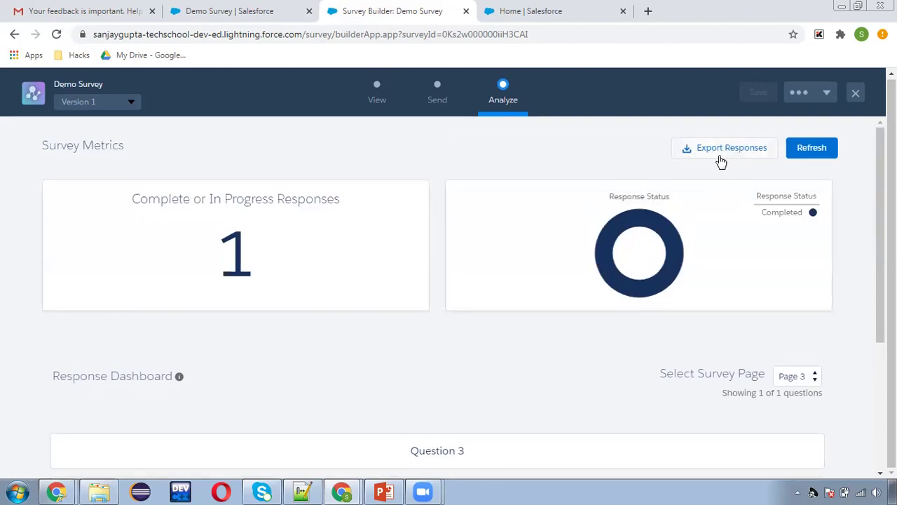
click(716, 155)
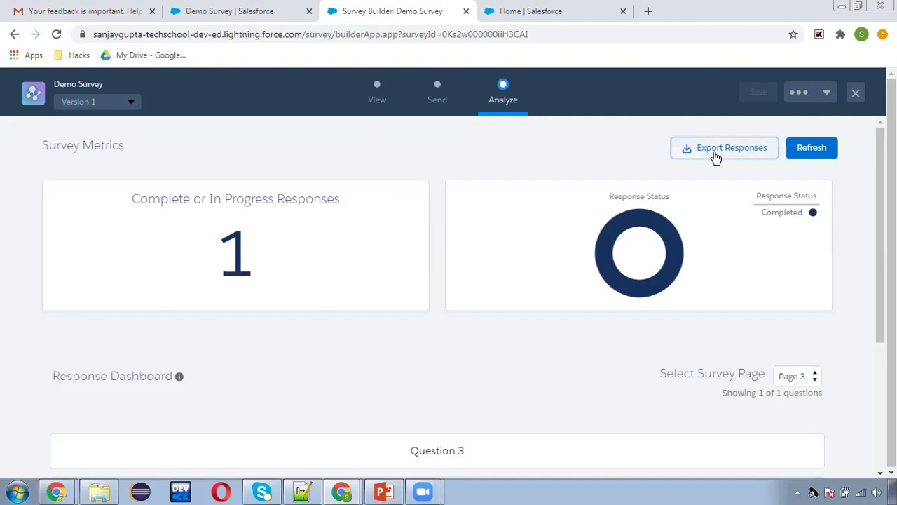
click(265, 288)
click(272, 322)
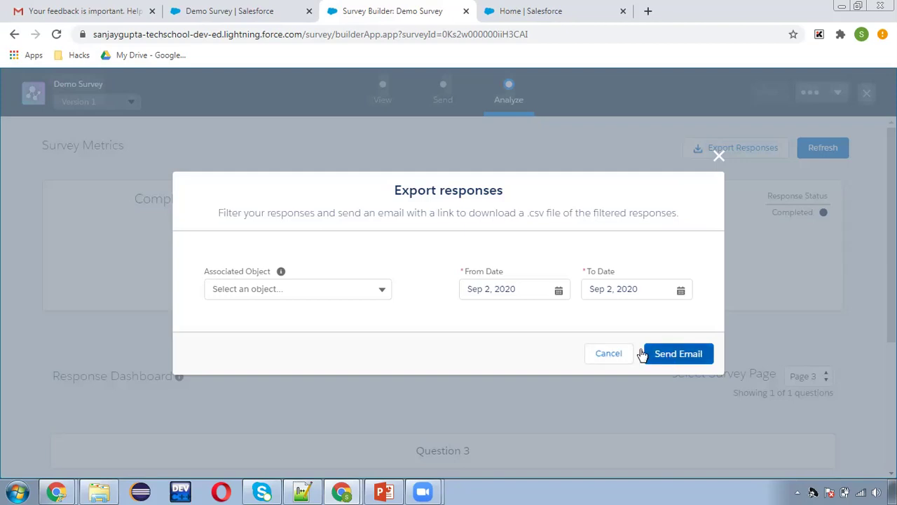
click(618, 354)
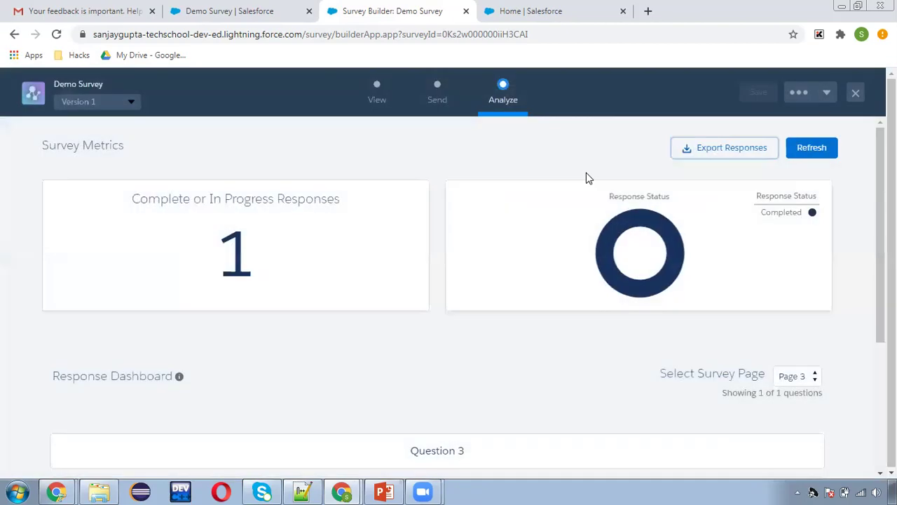
click(817, 94)
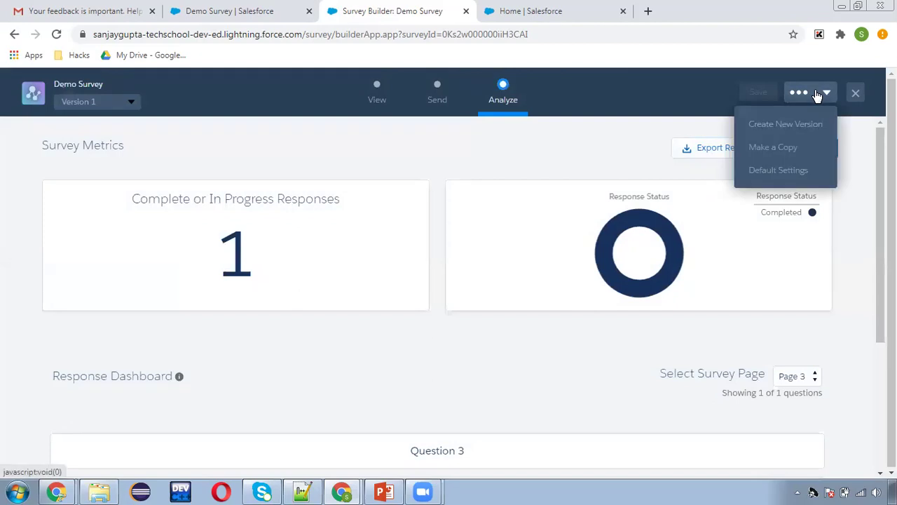
Step: Close the extra survey actions menu and move from the Demo Survey record to Salesforce Setup Home
click(817, 93)
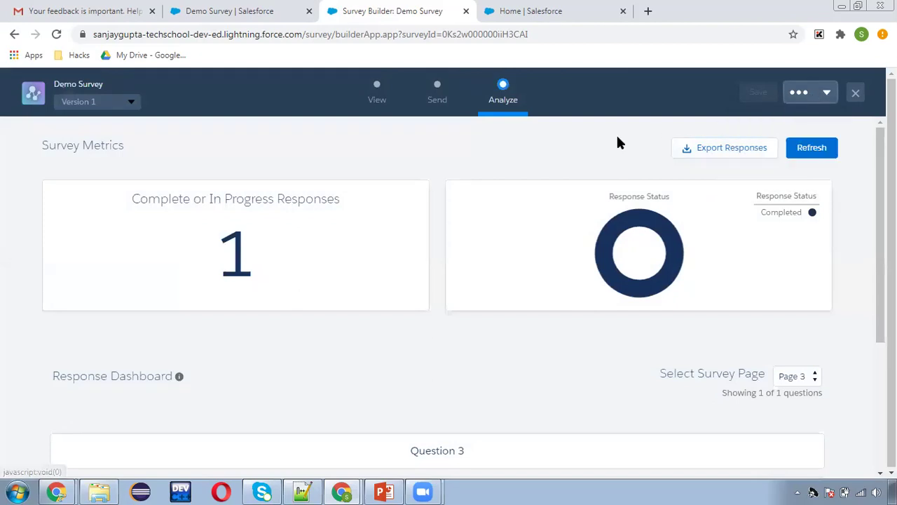
click(235, 20)
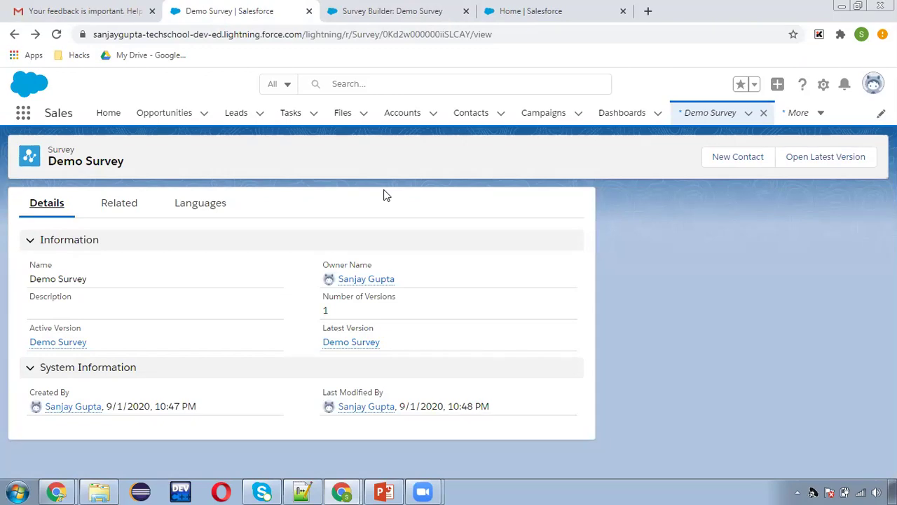
key(alt+Tab)
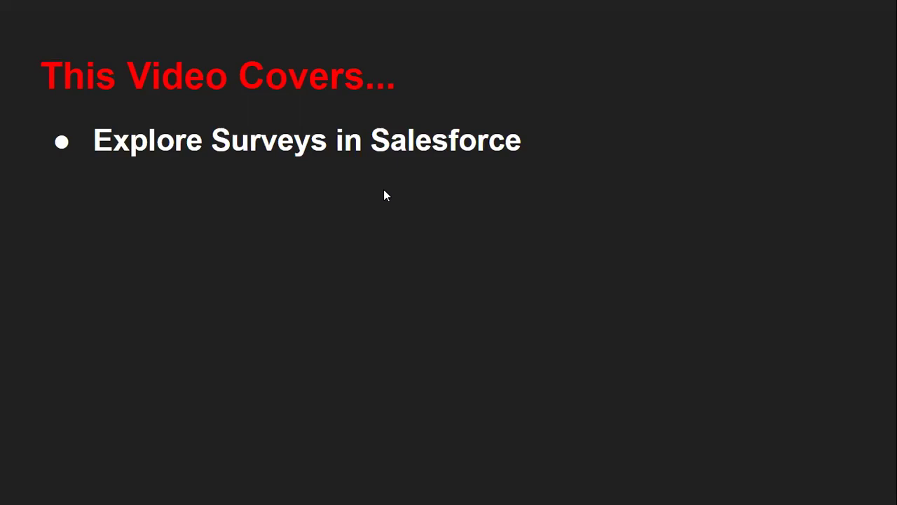
key(alt+Tab)
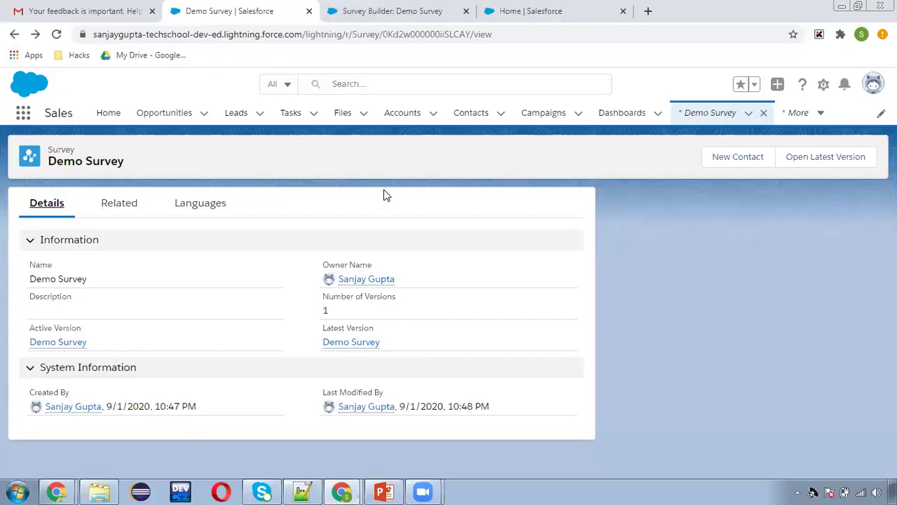
click(411, 9)
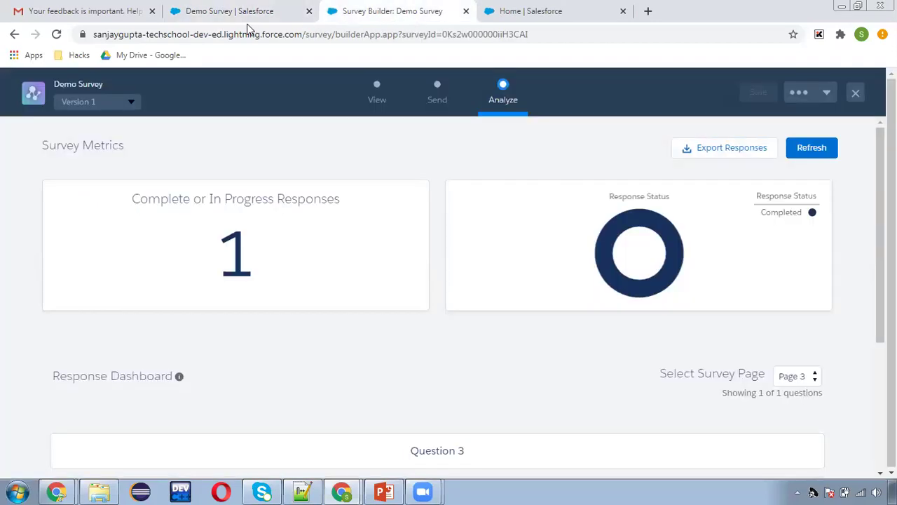
click(512, 15)
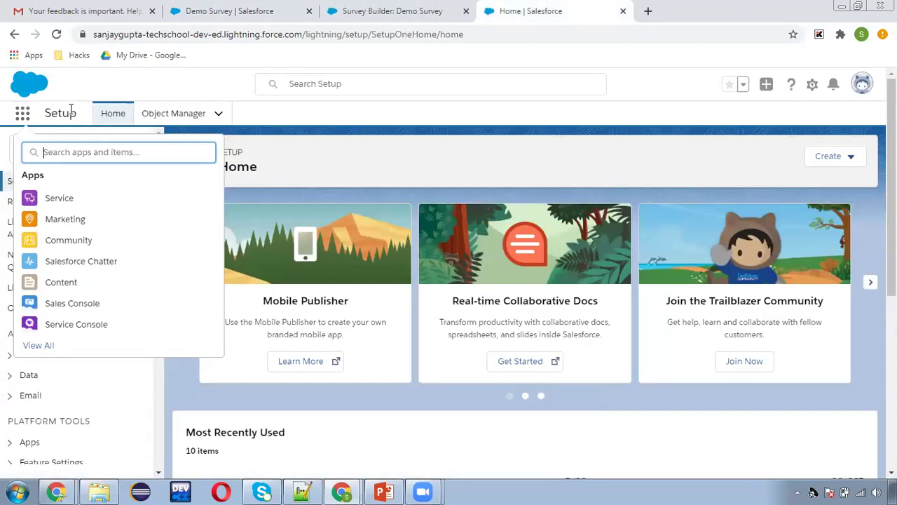
Step: Find Profiles through Quick Find 'profile' and open Demo Std User Profile's Object Settings
key(Escape)
click(77, 151)
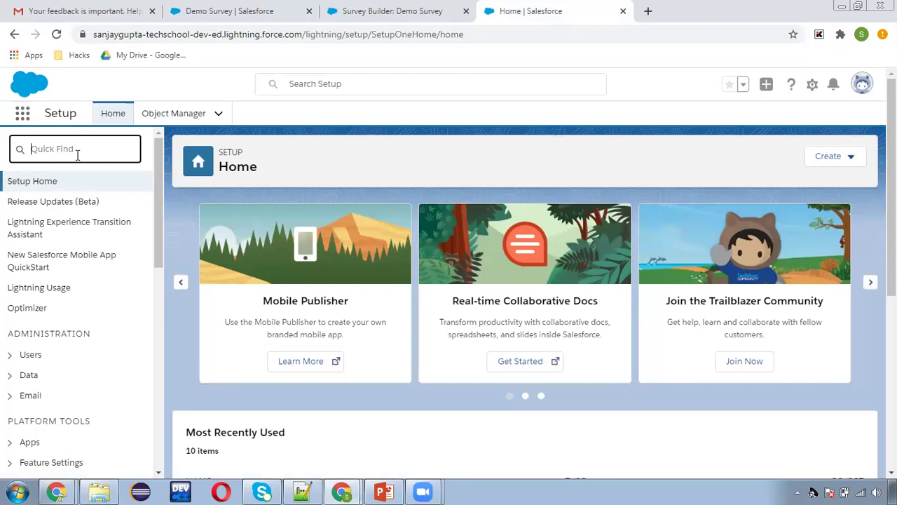
text(profile)
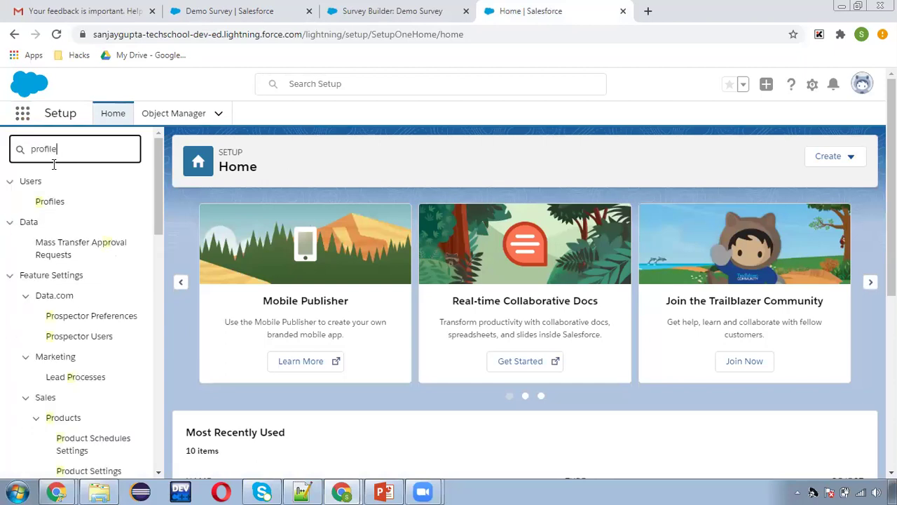
click(49, 202)
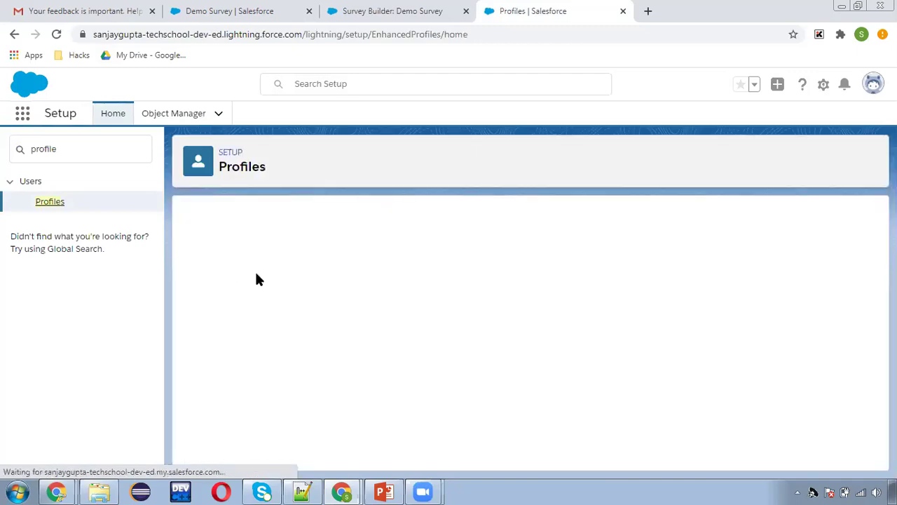
scroll(266, 365, down, 1)
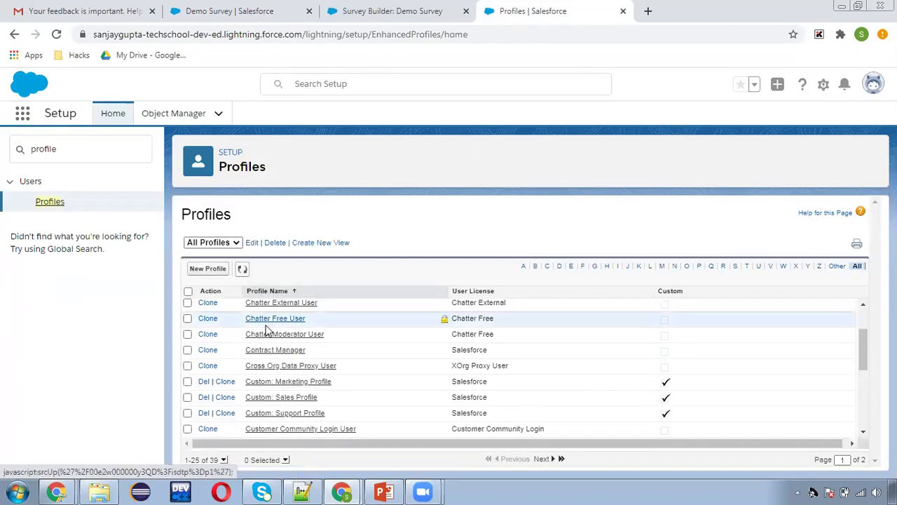
scroll(270, 401, down, 3)
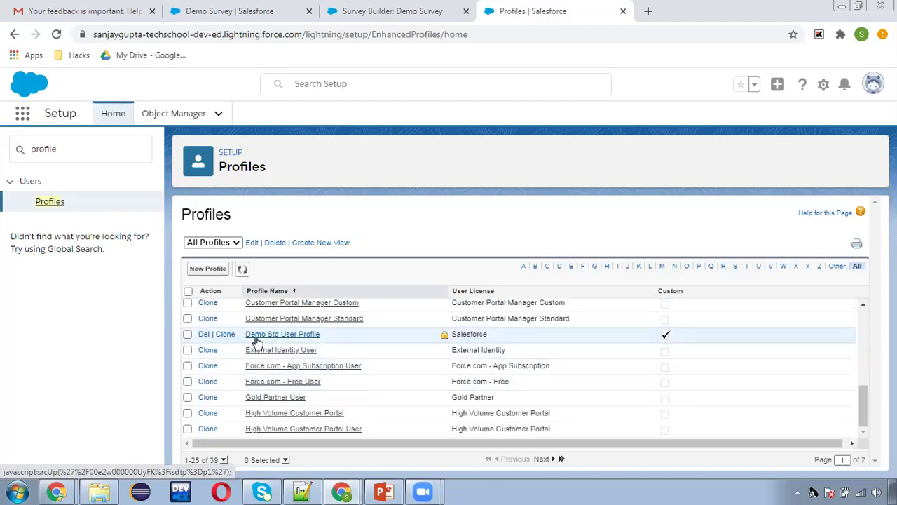
click(257, 341)
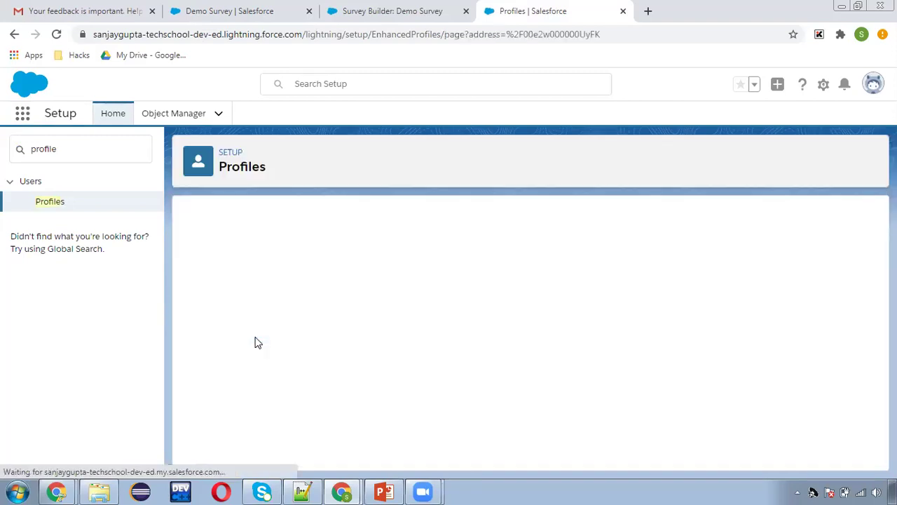
scroll(379, 373, down, 1)
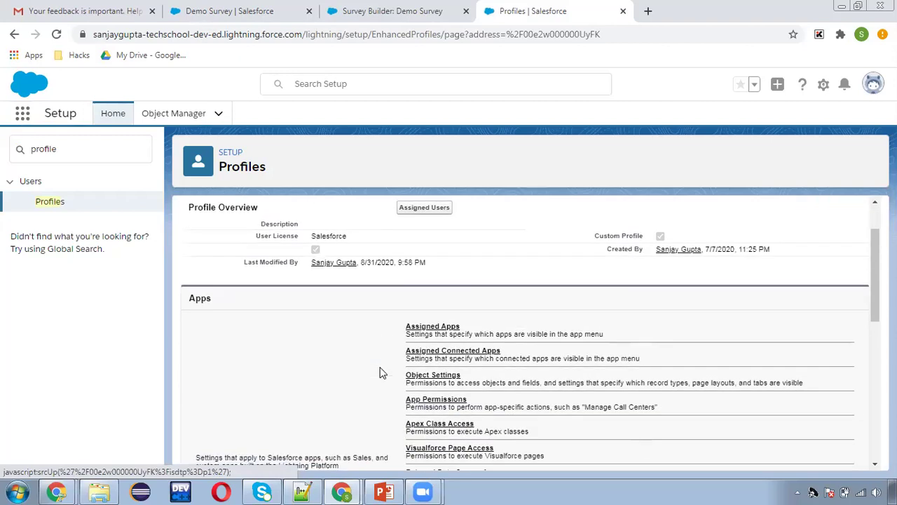
click(424, 378)
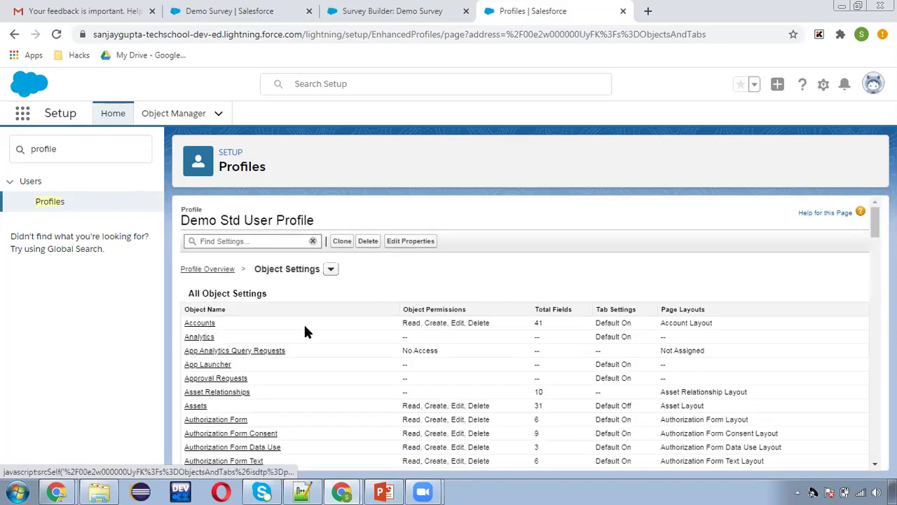
Step: Search the object list for 'survey' and confirm four Survey objects have Read, Create, Edit, Delete
key(ctrl+f)
text(survey)
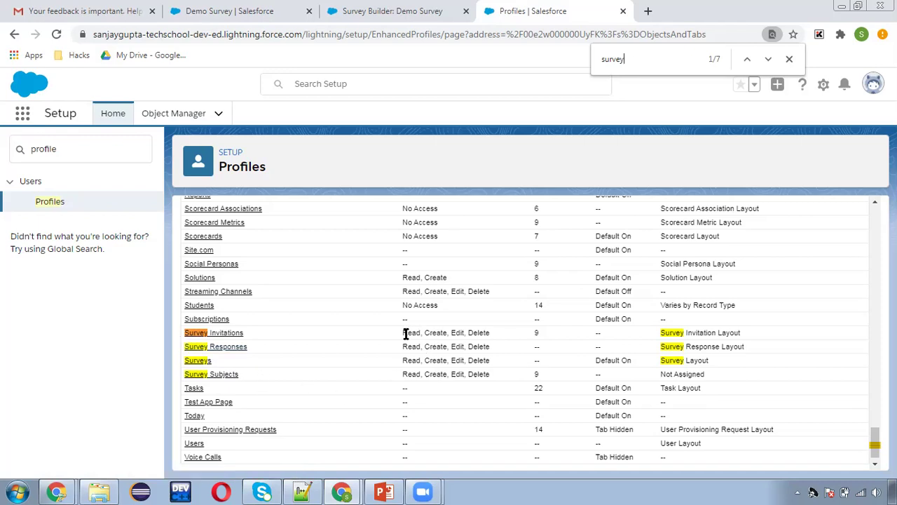
drag(405, 332, 498, 374)
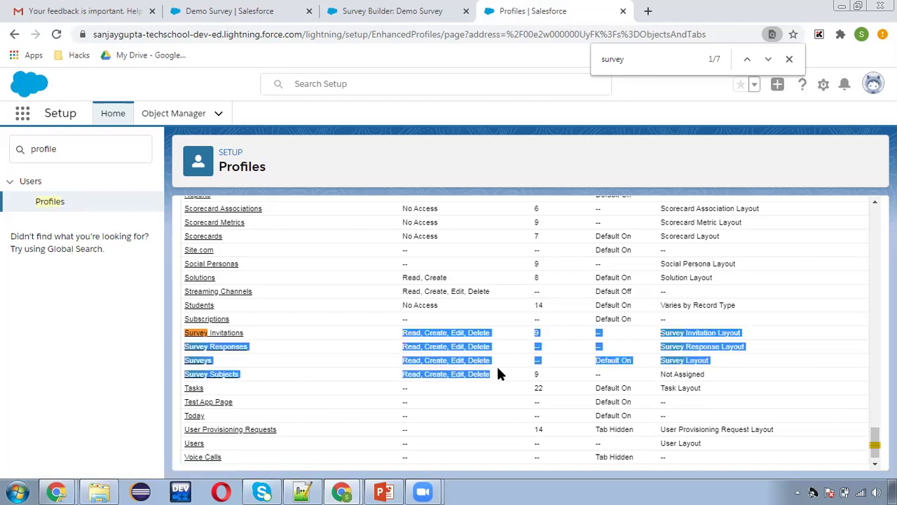
click(515, 327)
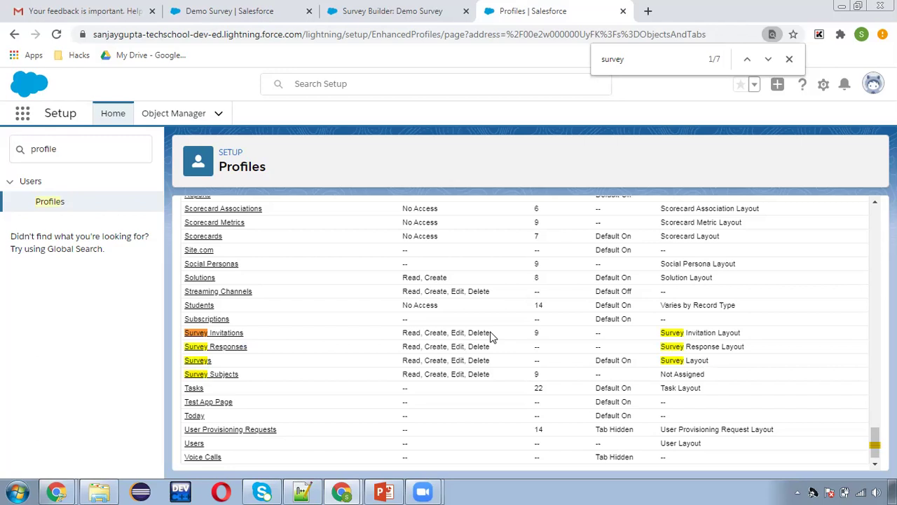
scroll(491, 336, up, 15)
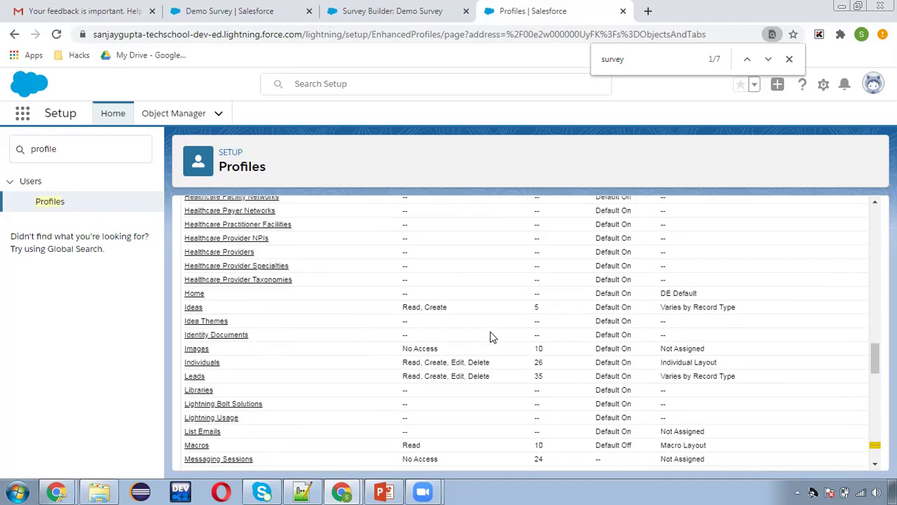
click(789, 60)
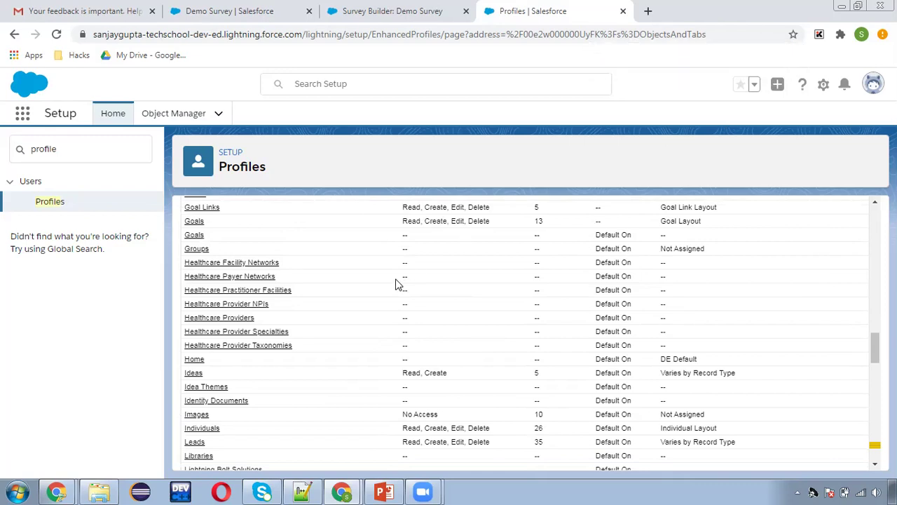
scroll(319, 354, down, 10)
scroll(319, 354, down, 5)
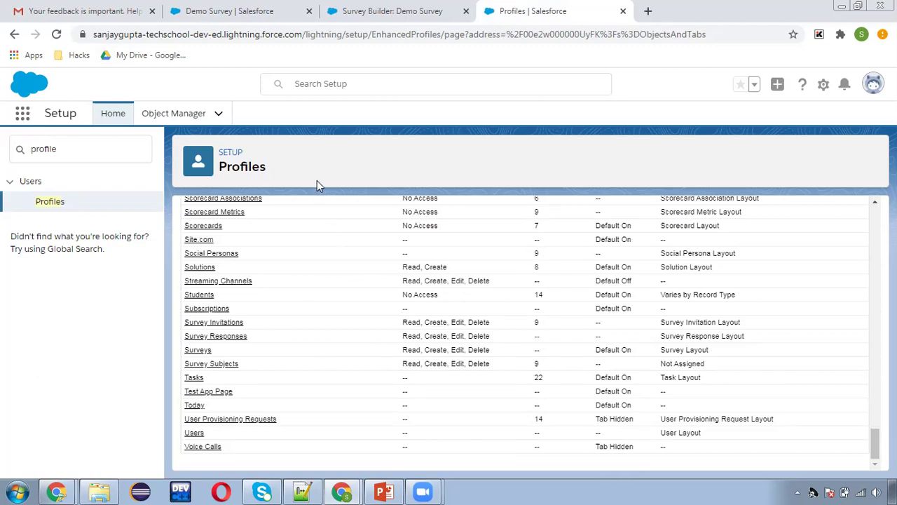
key(alt+Tab)
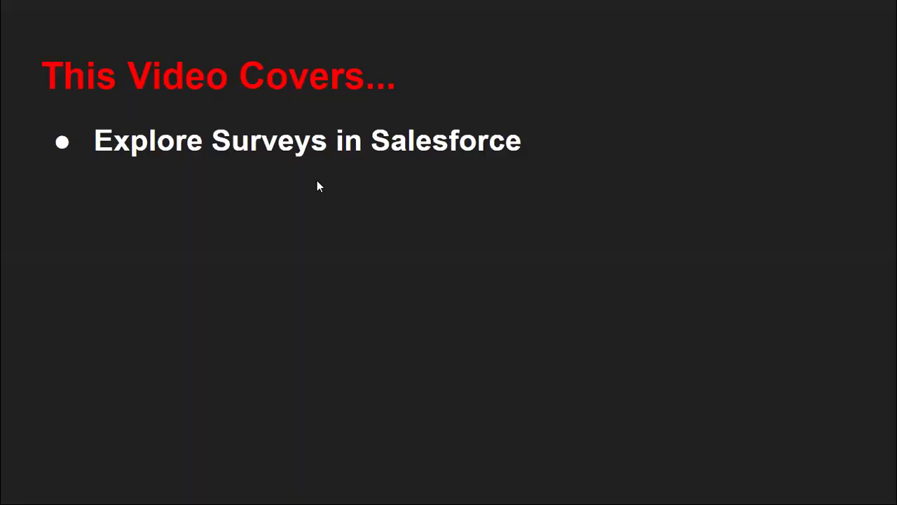